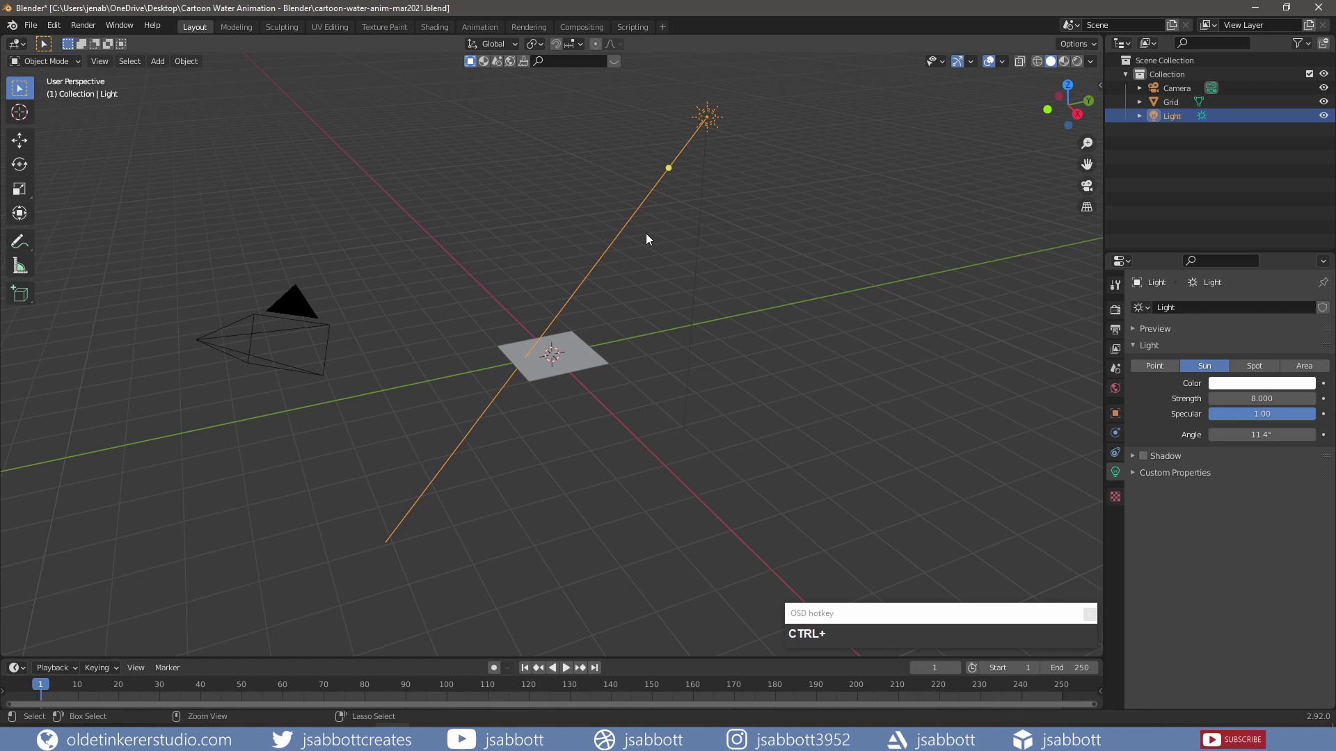
# Clear the sun light's rotation and location, and raise it straight up along global Z above the grid.
pyautogui.hotkey('ctrl', 'g')
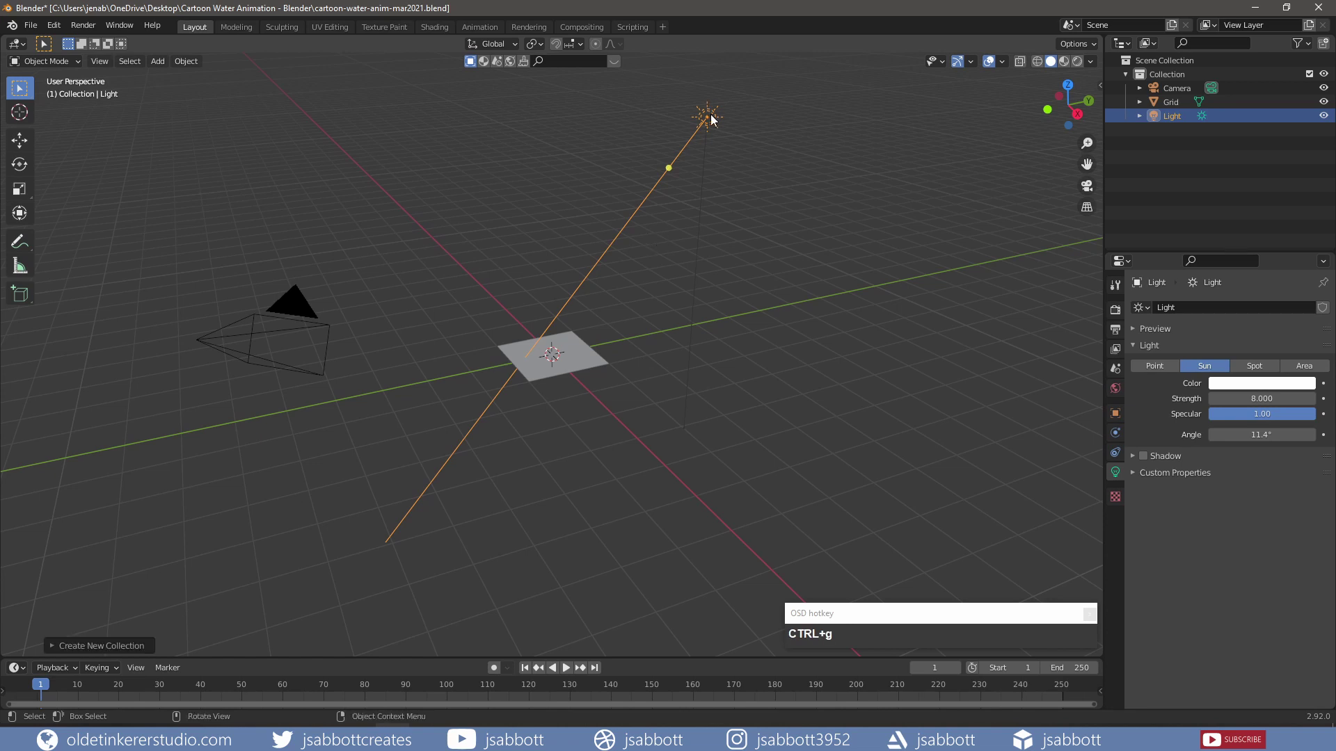
pyautogui.hotkey('alt', 'r')
pyautogui.hotkey('alt', 'g')
pyautogui.press('g')
pyautogui.press('z')
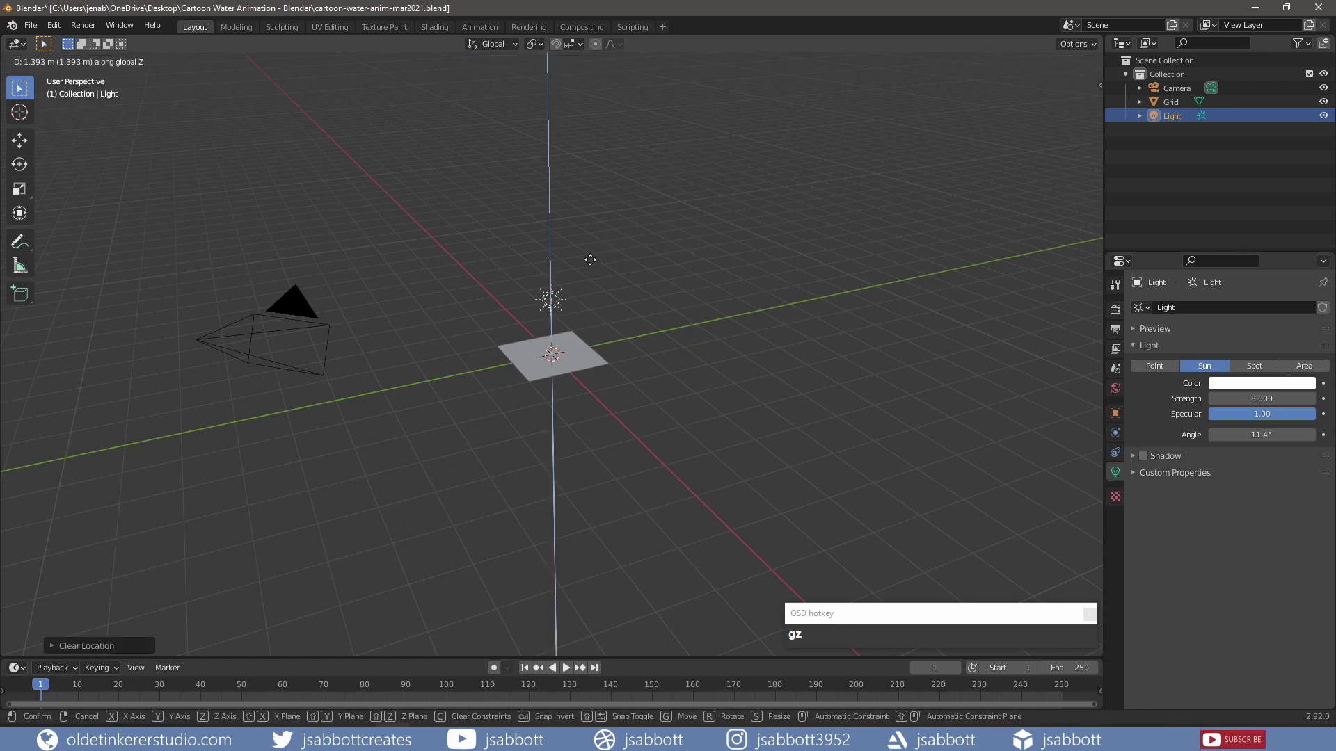
pyautogui.click(590, 206)
# Tilt the sun light about the global Y axis and move it about 2.1 m along negative X, aiming at the grid.
pyautogui.moveTo(589, 206); pyautogui.dragTo(536, 363, button='middle')
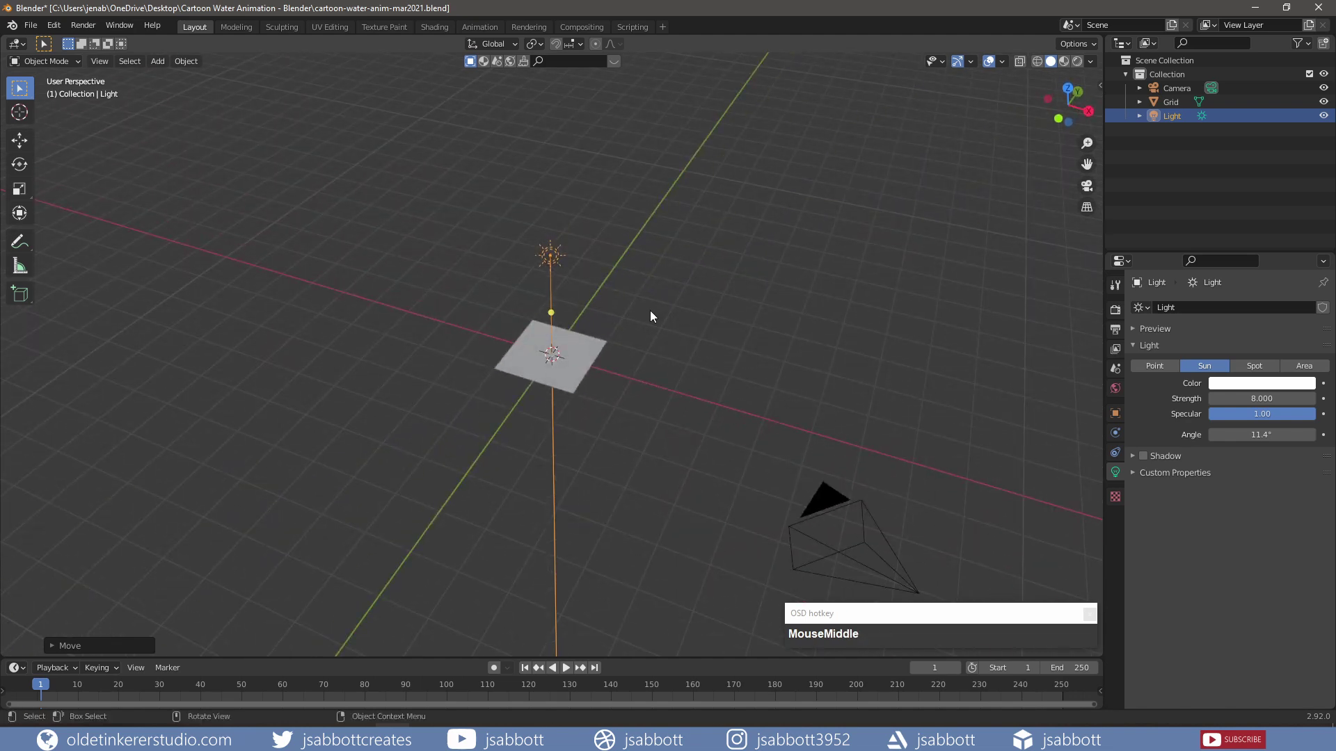
pyautogui.press('r')
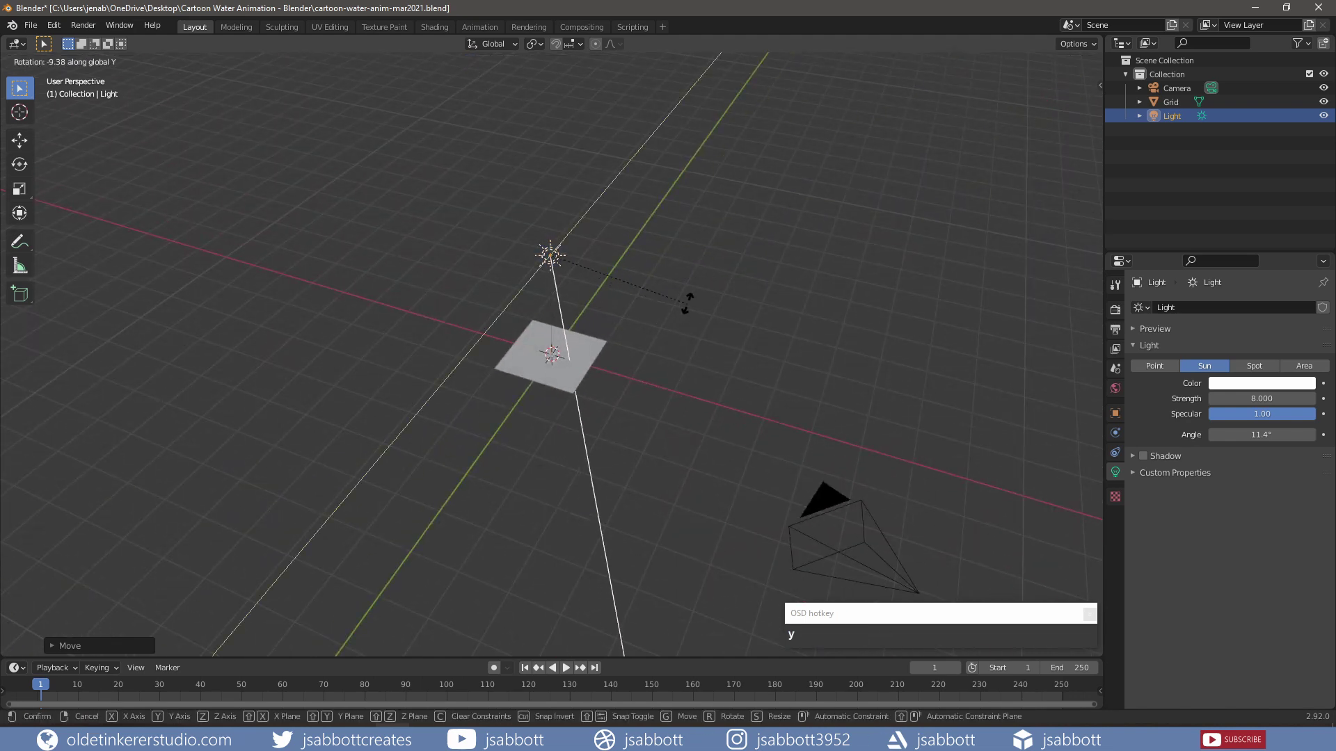
pyautogui.click(746, 243)
pyautogui.press('g')
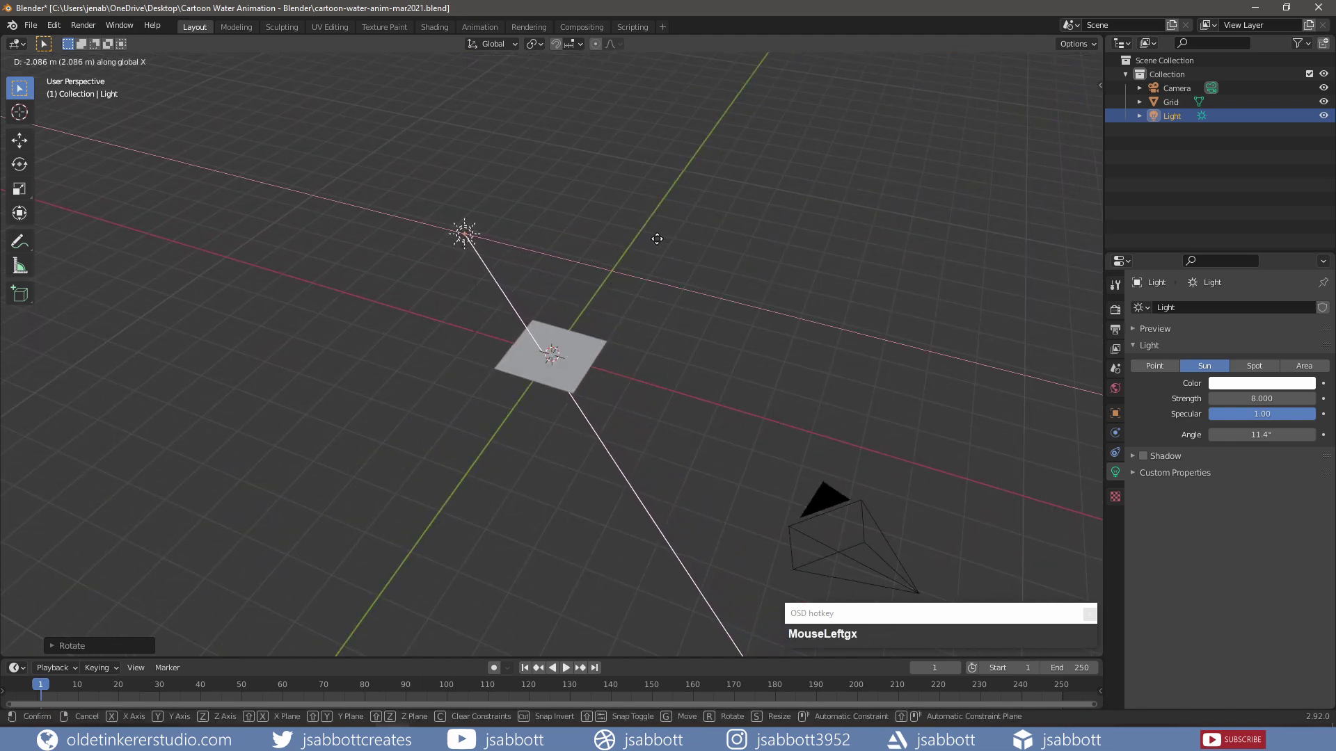
pyautogui.click(657, 242)
# Add a Displace modifier to the grid plane.
pyautogui.scroll(3, 688, 376)
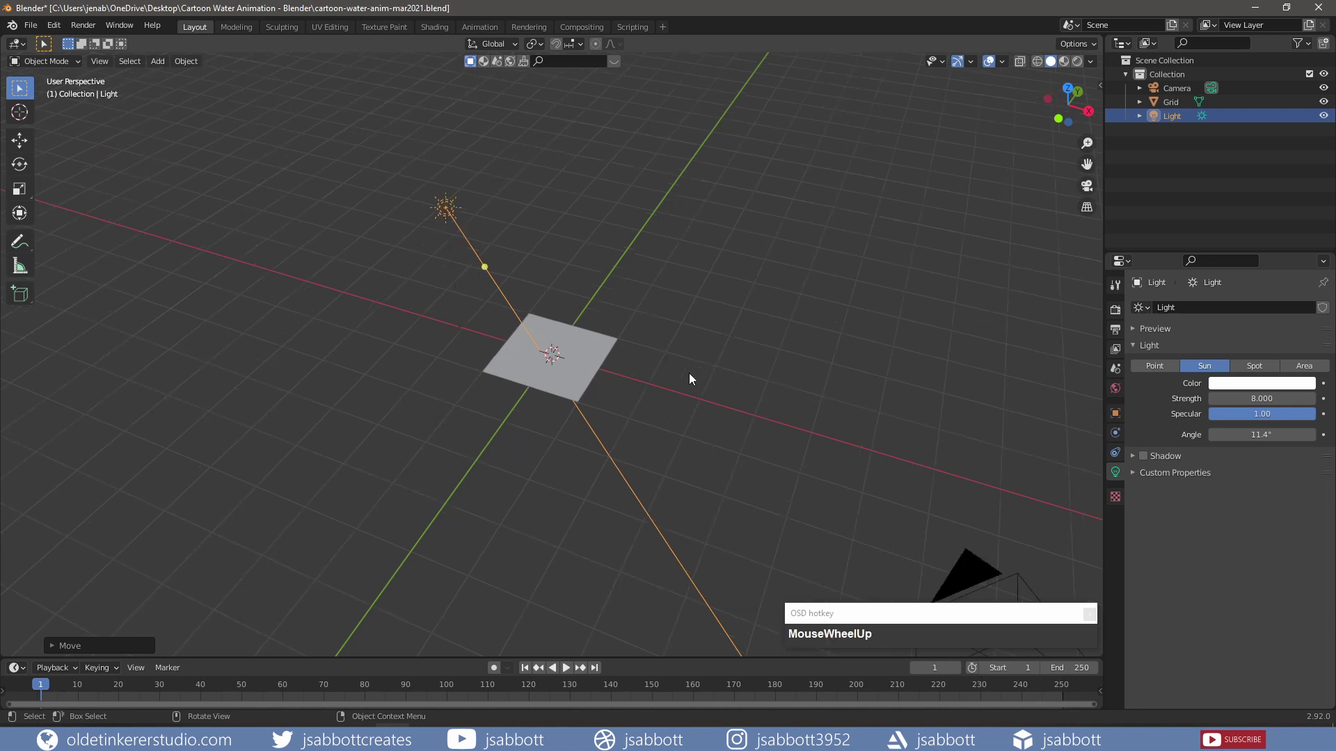
pyautogui.click(611, 347)
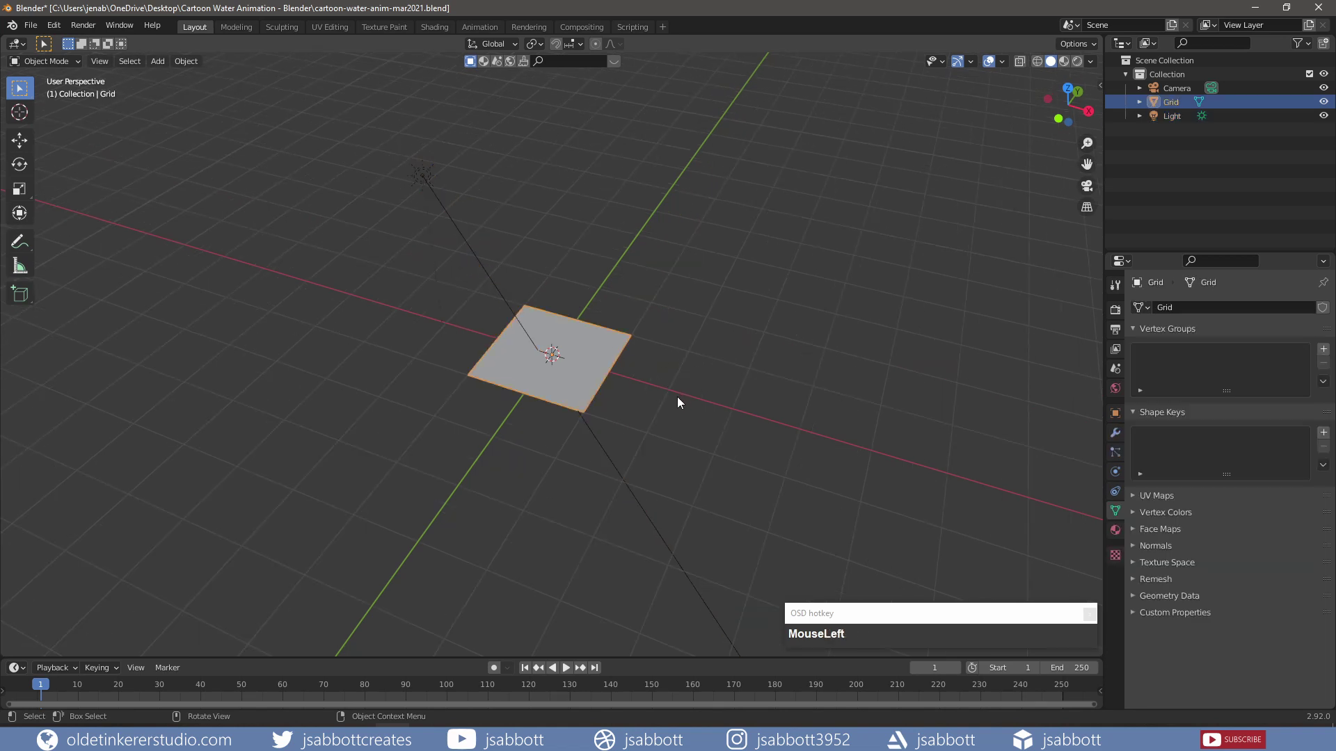
pyautogui.click(1111, 435)
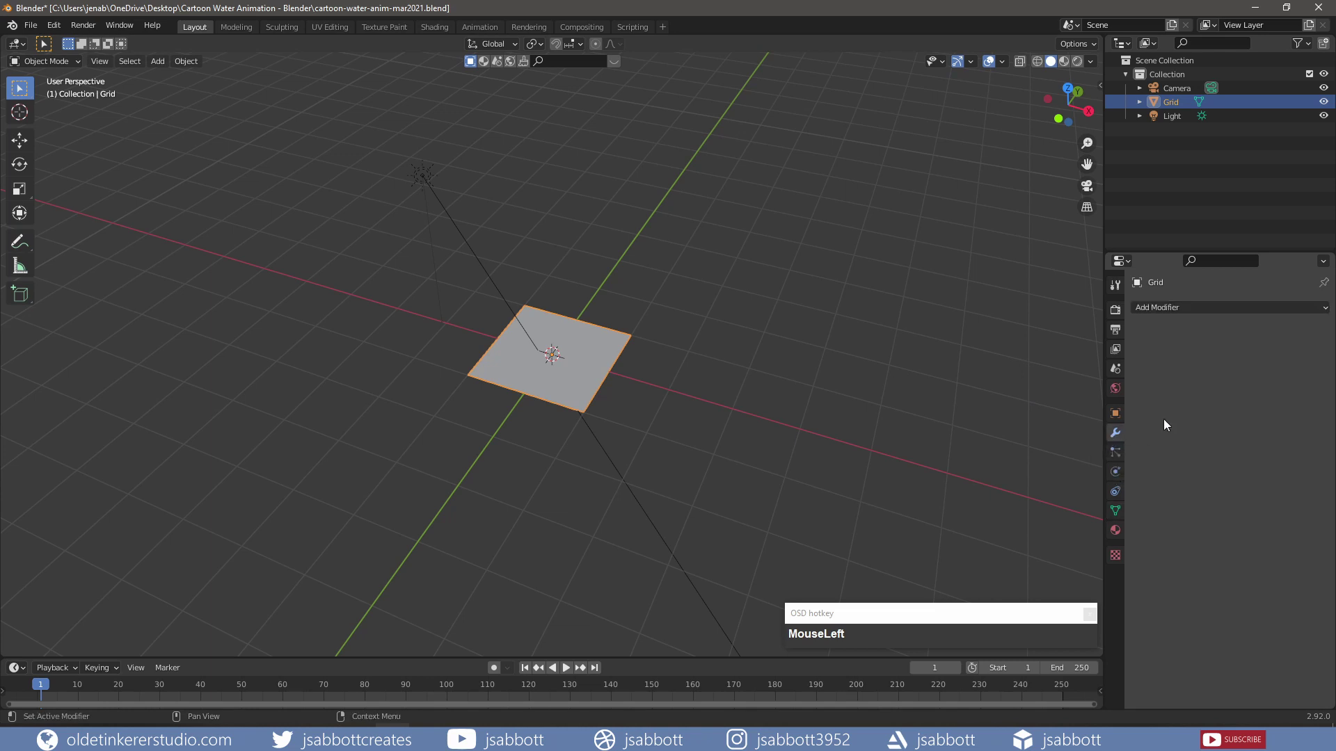
pyautogui.click(1195, 308)
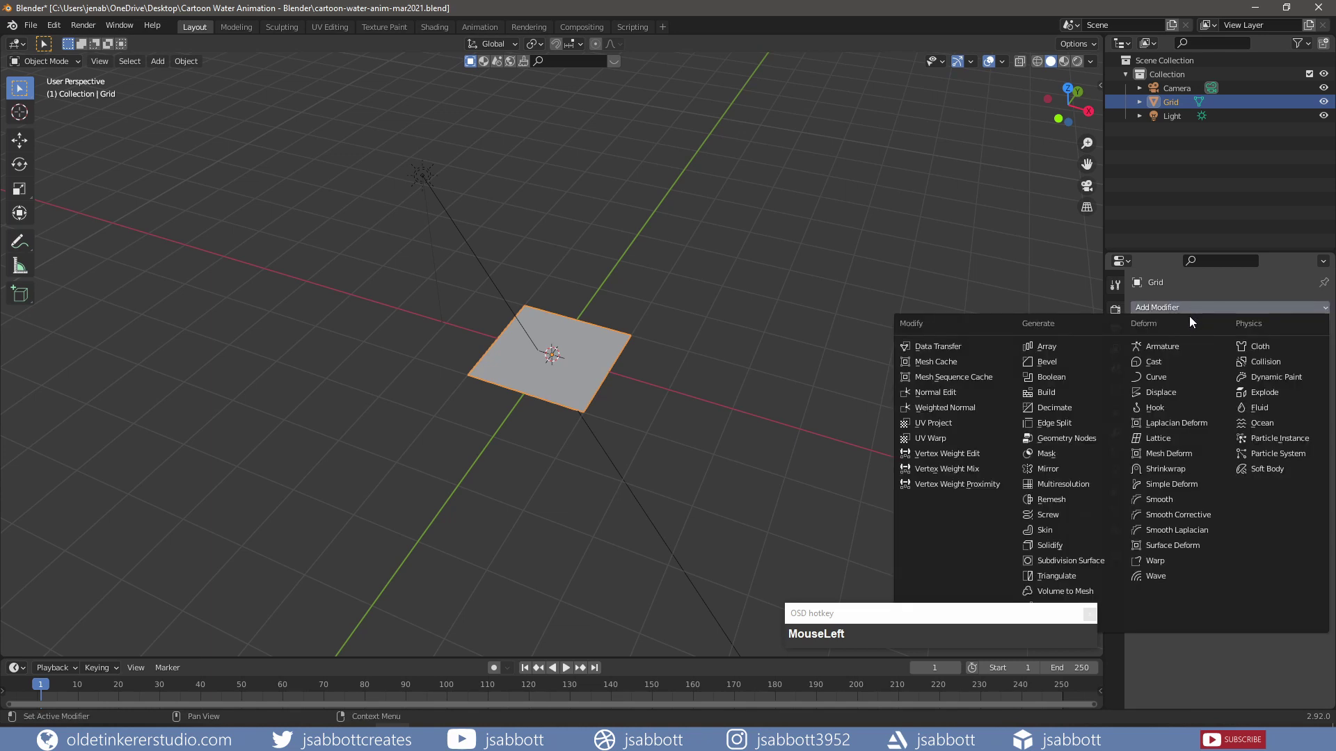
pyautogui.click(1174, 391)
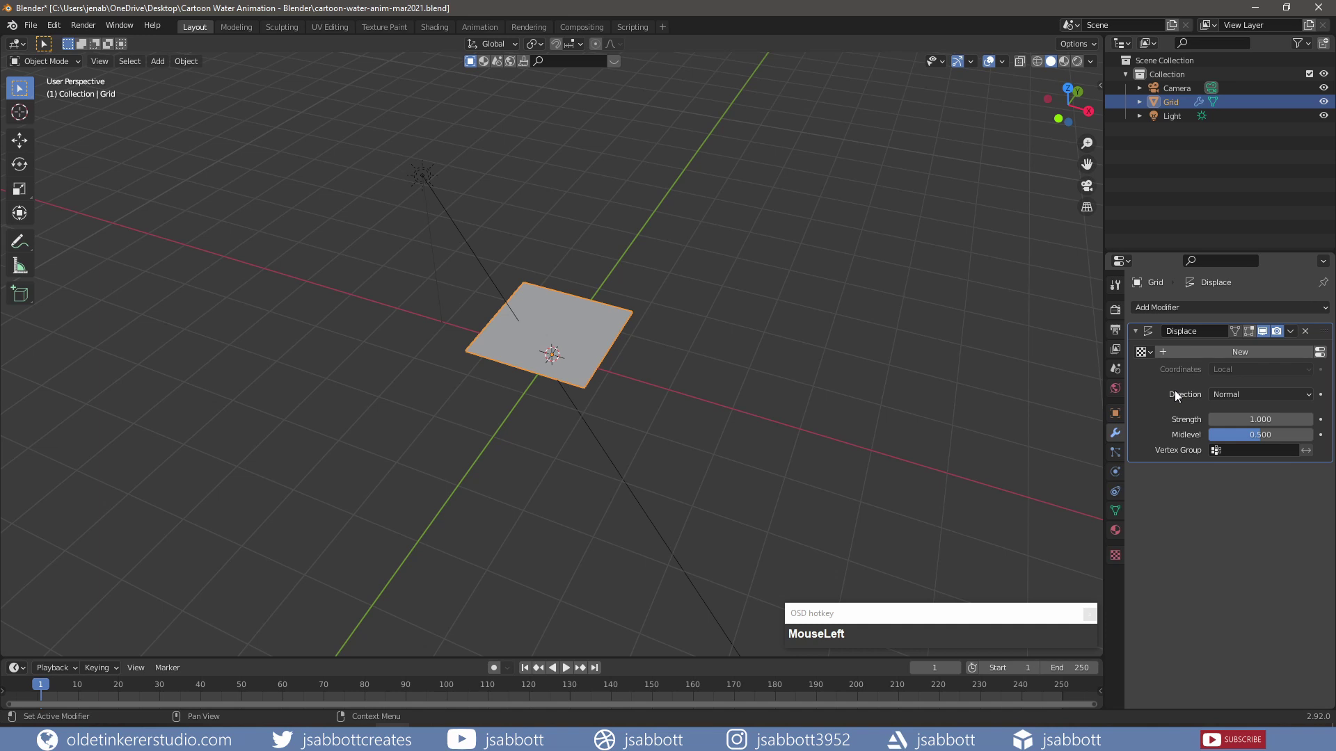
# Create a new texture for the Displace modifier and set its type to Clouds.
pyautogui.click(1200, 353)
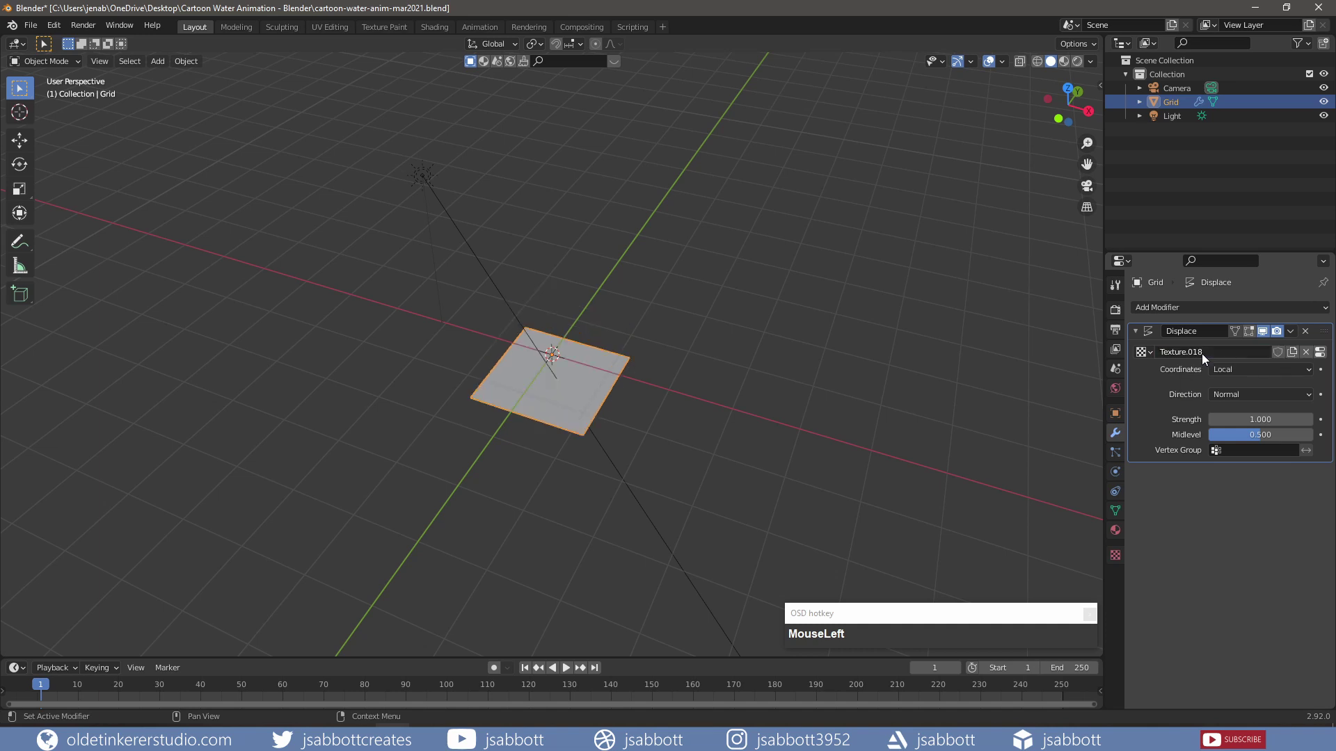
pyautogui.click(1115, 555)
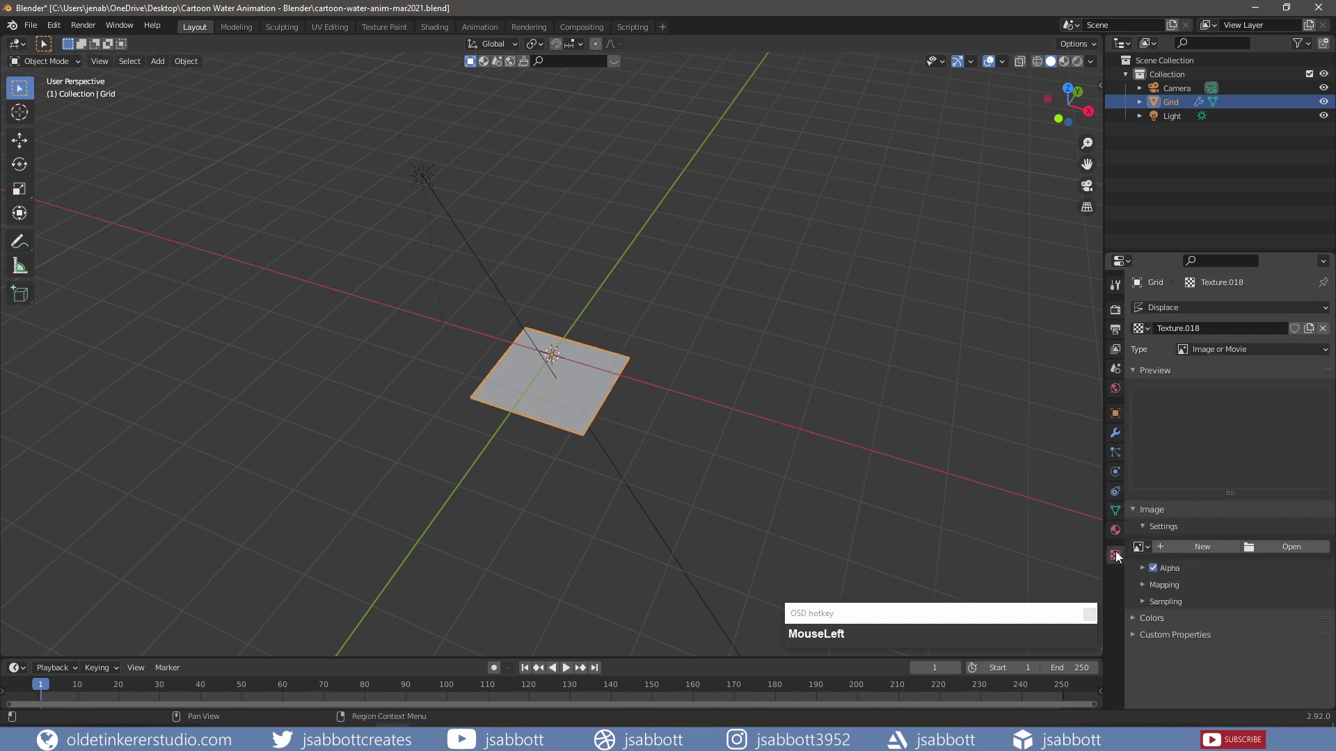
pyautogui.click(1221, 346)
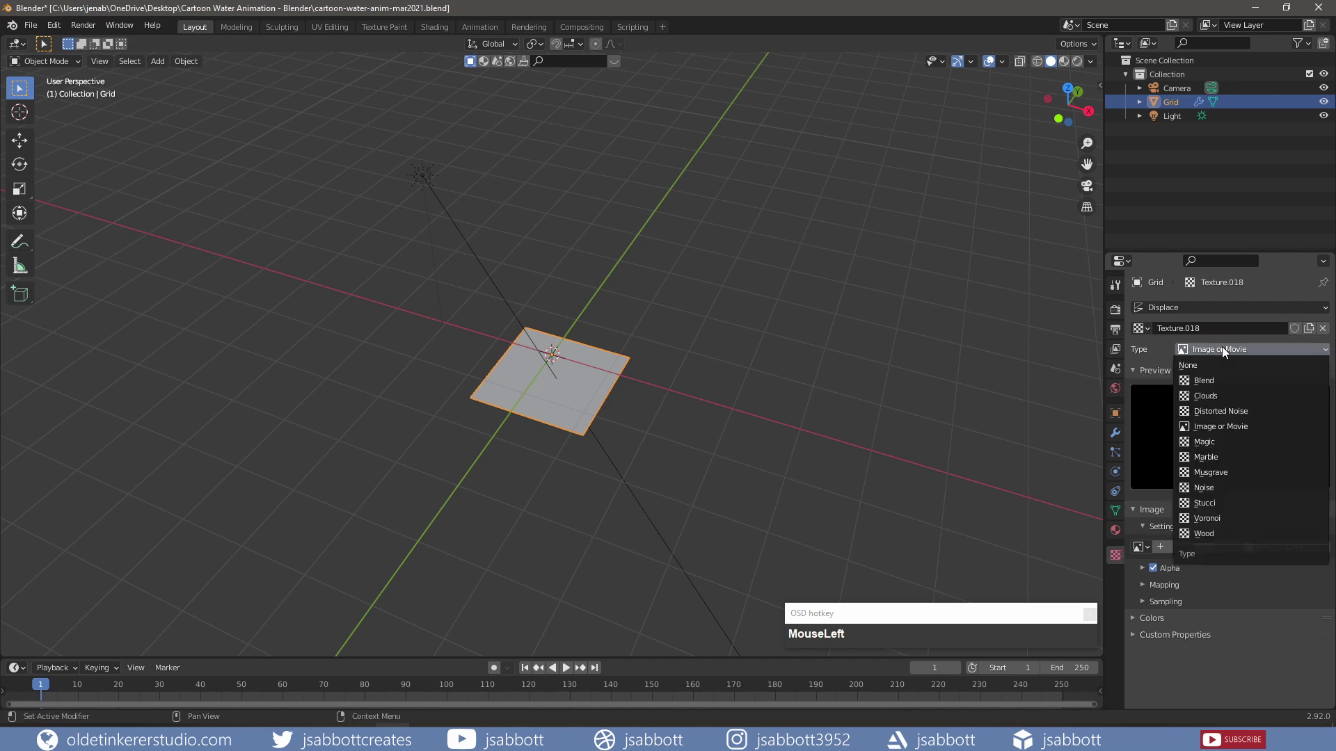
pyautogui.click(1216, 394)
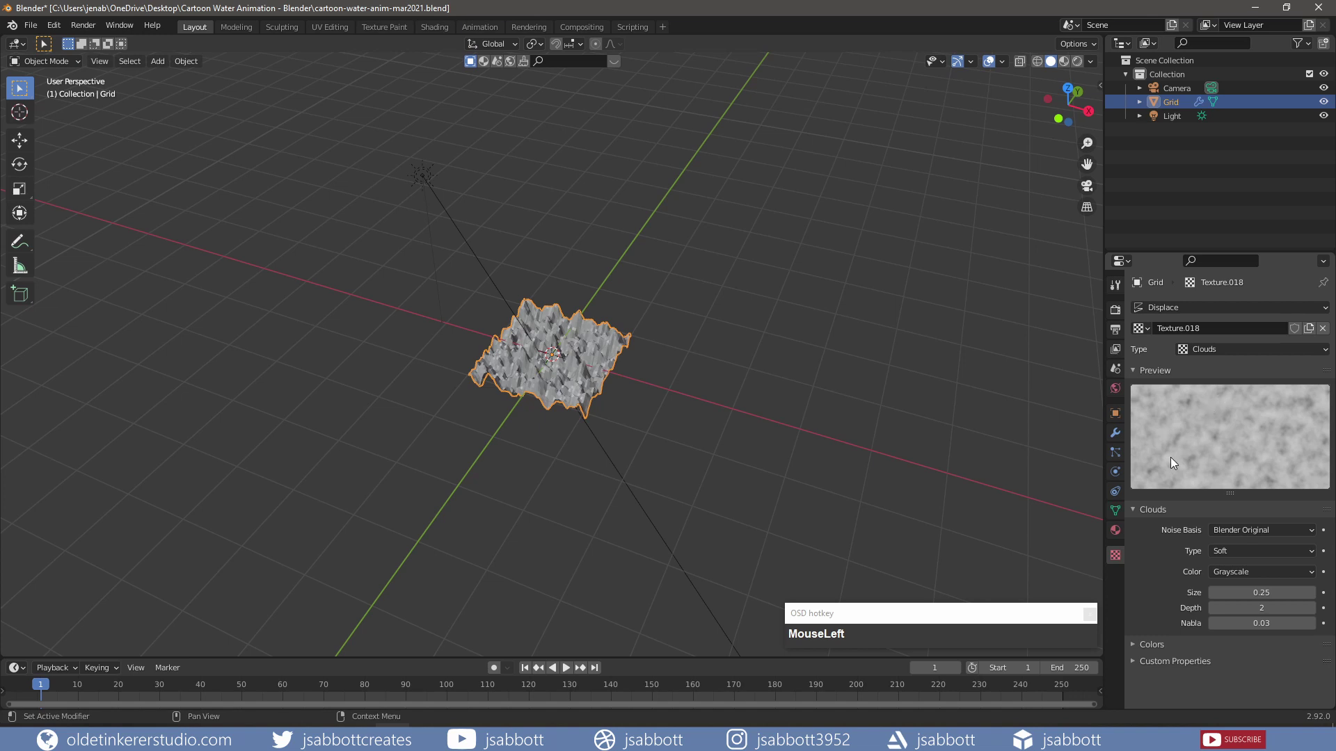
# Set the Displace modifier's strength to 0.1 and save the file.
pyautogui.click(1113, 436)
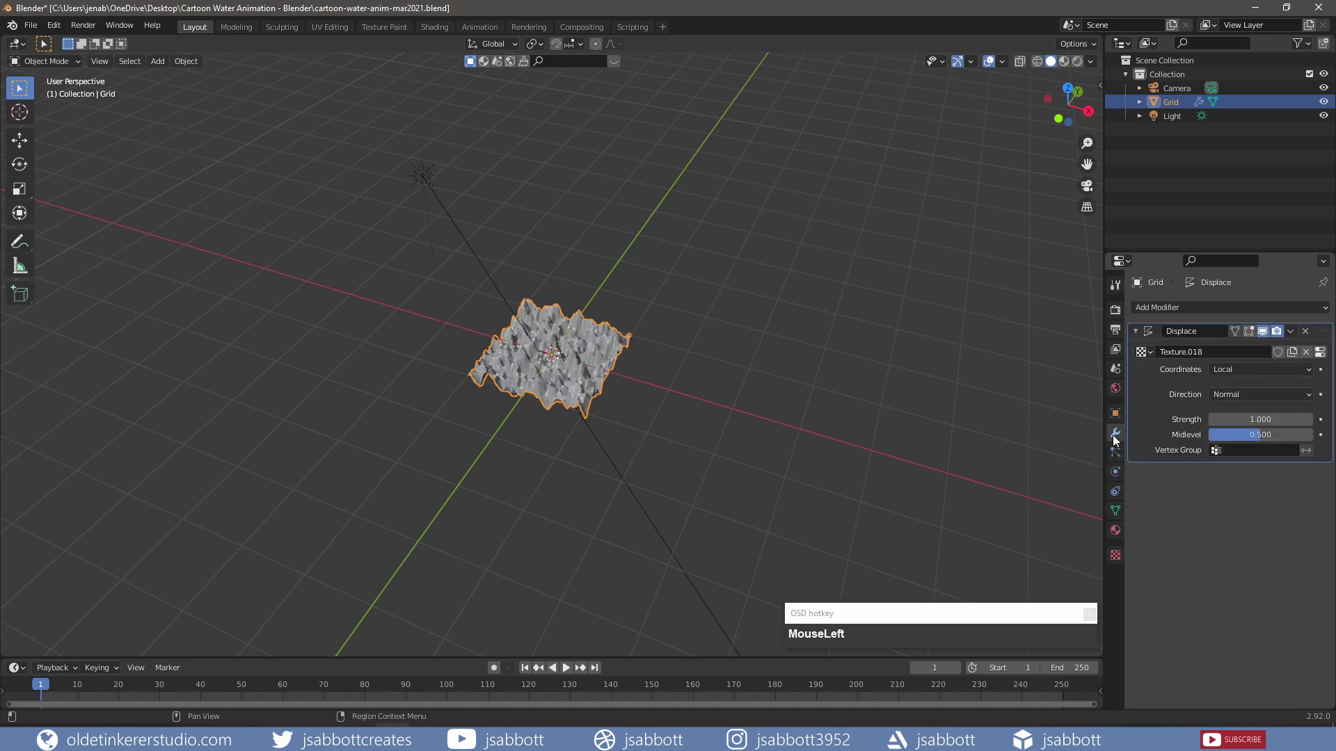
pyautogui.scroll(5, 809, 436)
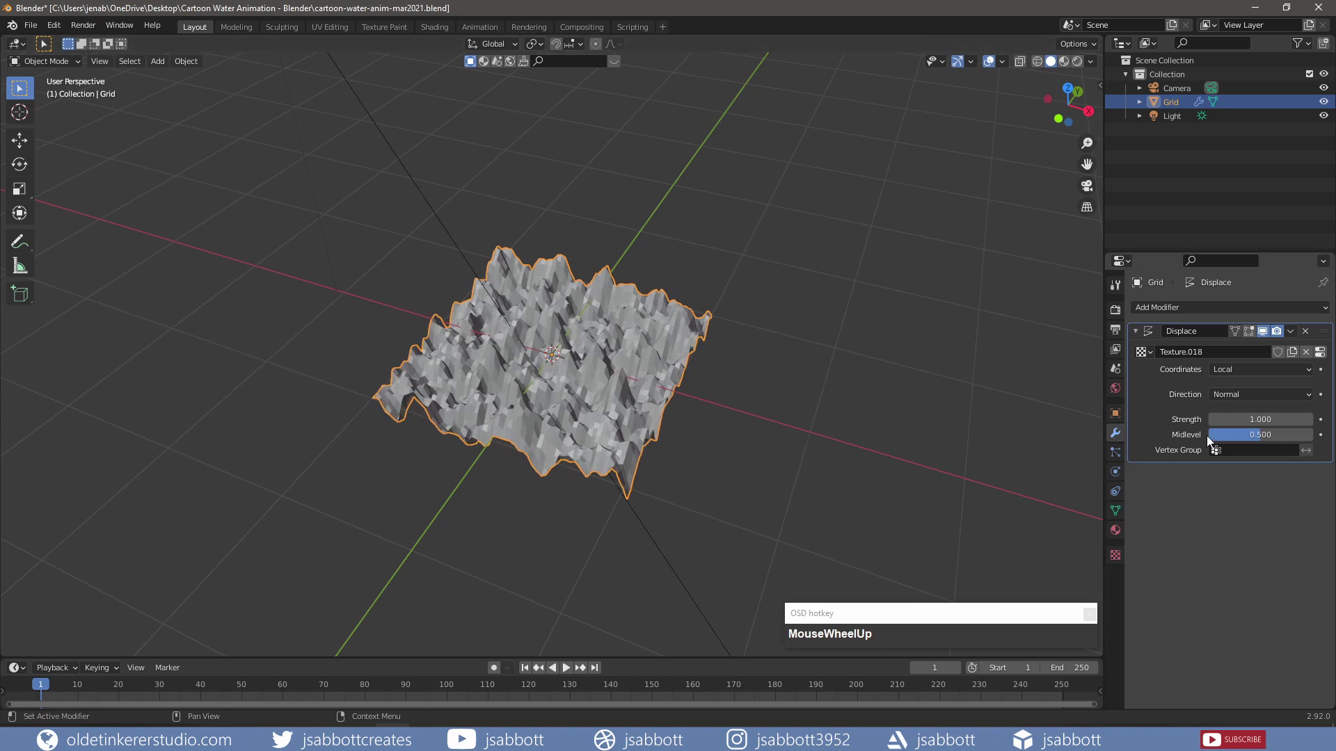
pyautogui.click(1250, 419)
pyautogui.write('.1')
pyautogui.press('Return')
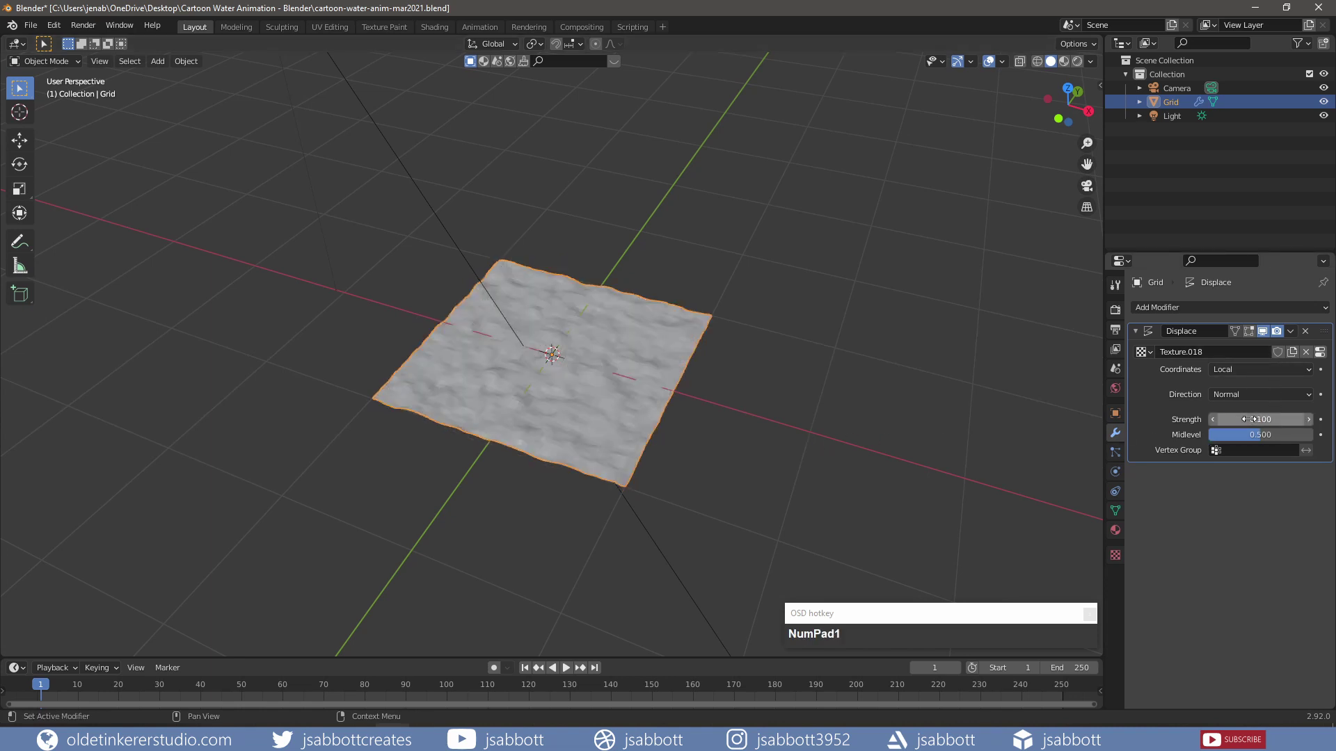
pyautogui.hotkey('ctrl', 's')
# Add a Wave modifier to the grid and move it above Displace in the stack.
pyautogui.click(1209, 308)
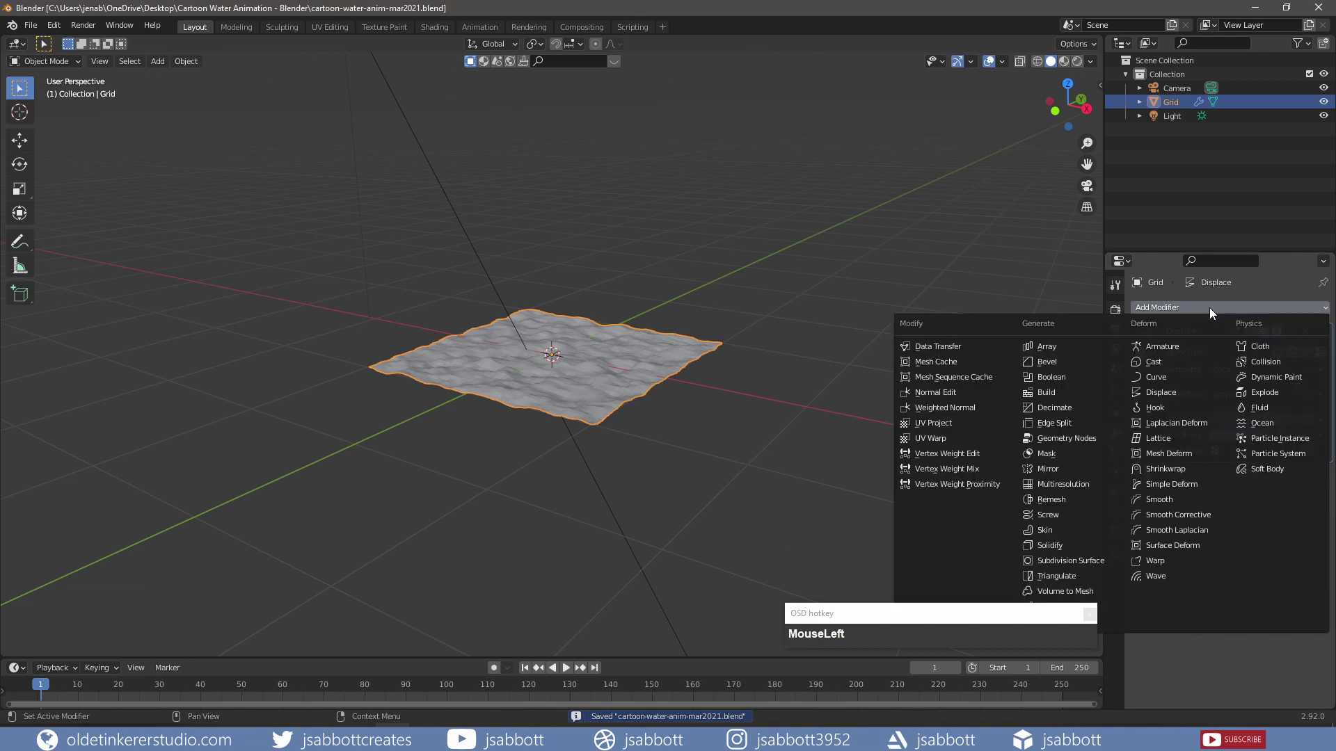
pyautogui.click(1168, 575)
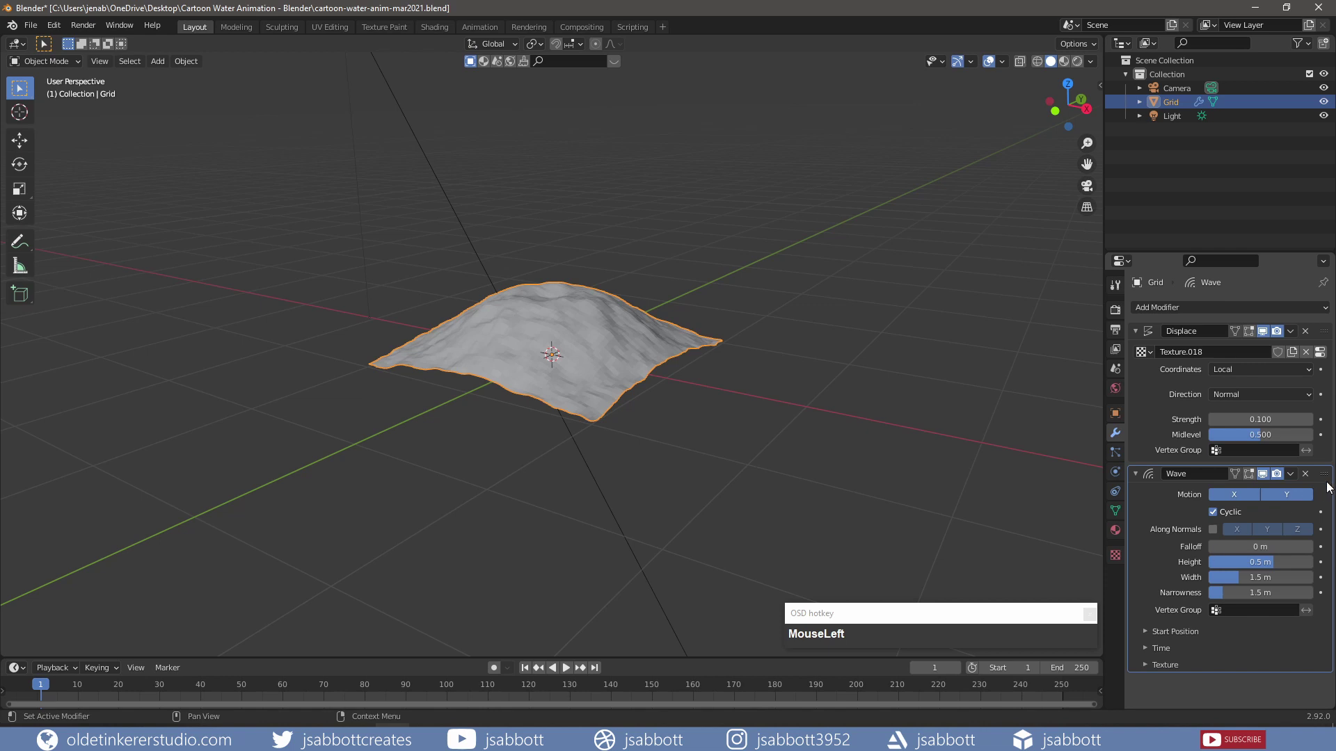
pyautogui.moveTo(1323, 474); pyautogui.dragTo(1314, 332)
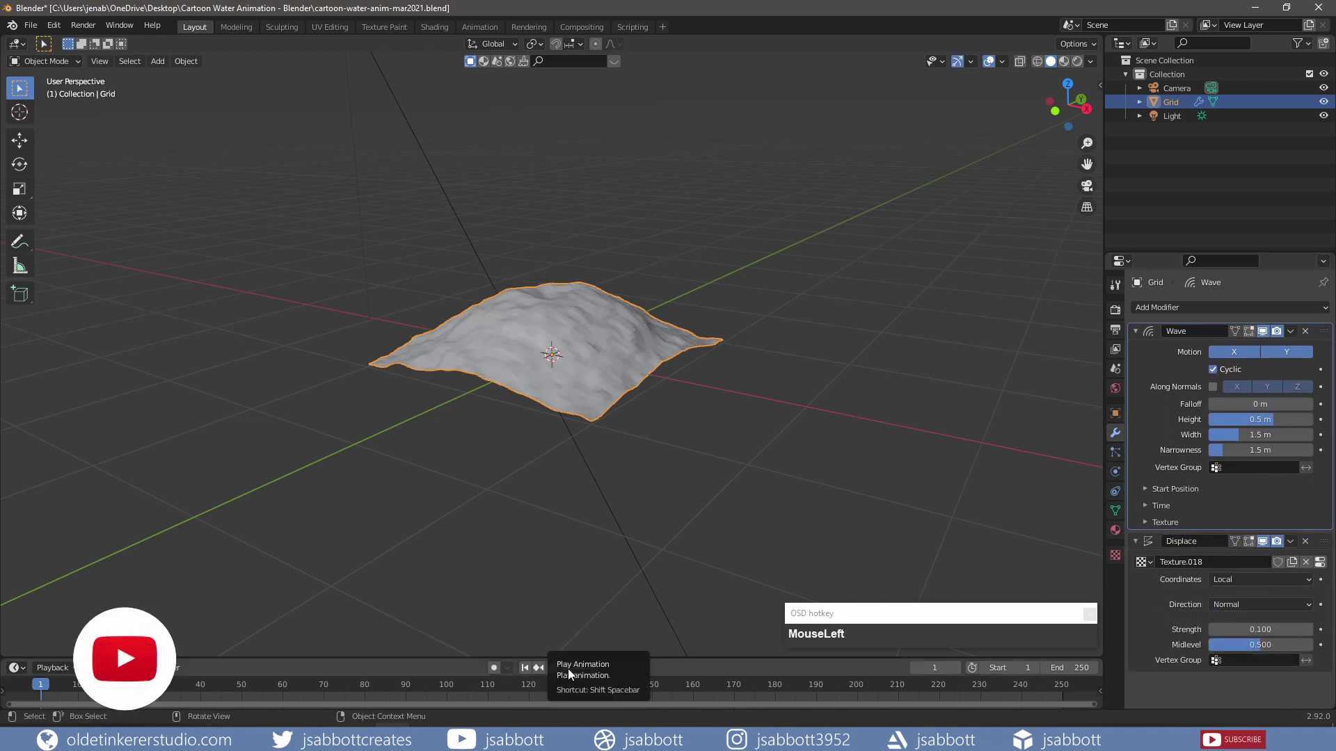
# Play the wave animation briefly, stop it and return to the first frame.
pyautogui.click(568, 669)
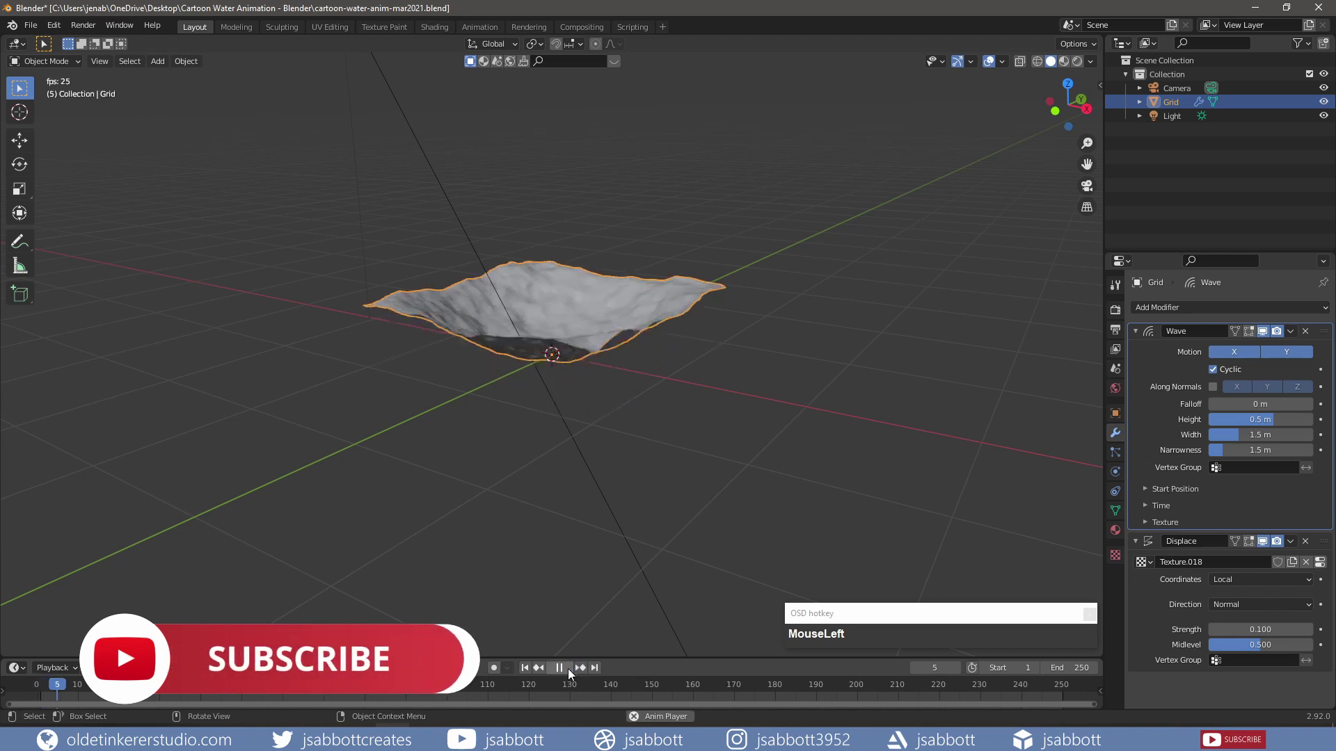
pyautogui.click(561, 668)
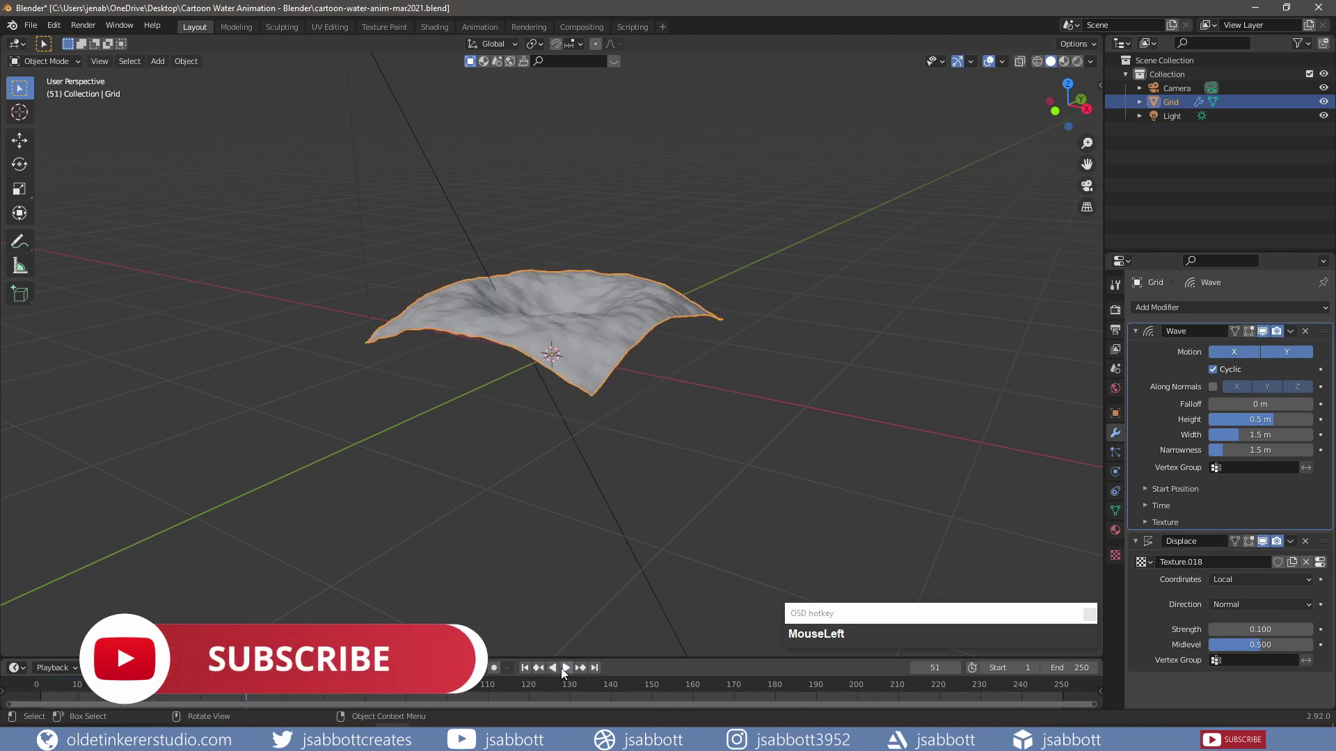
pyautogui.click(525, 668)
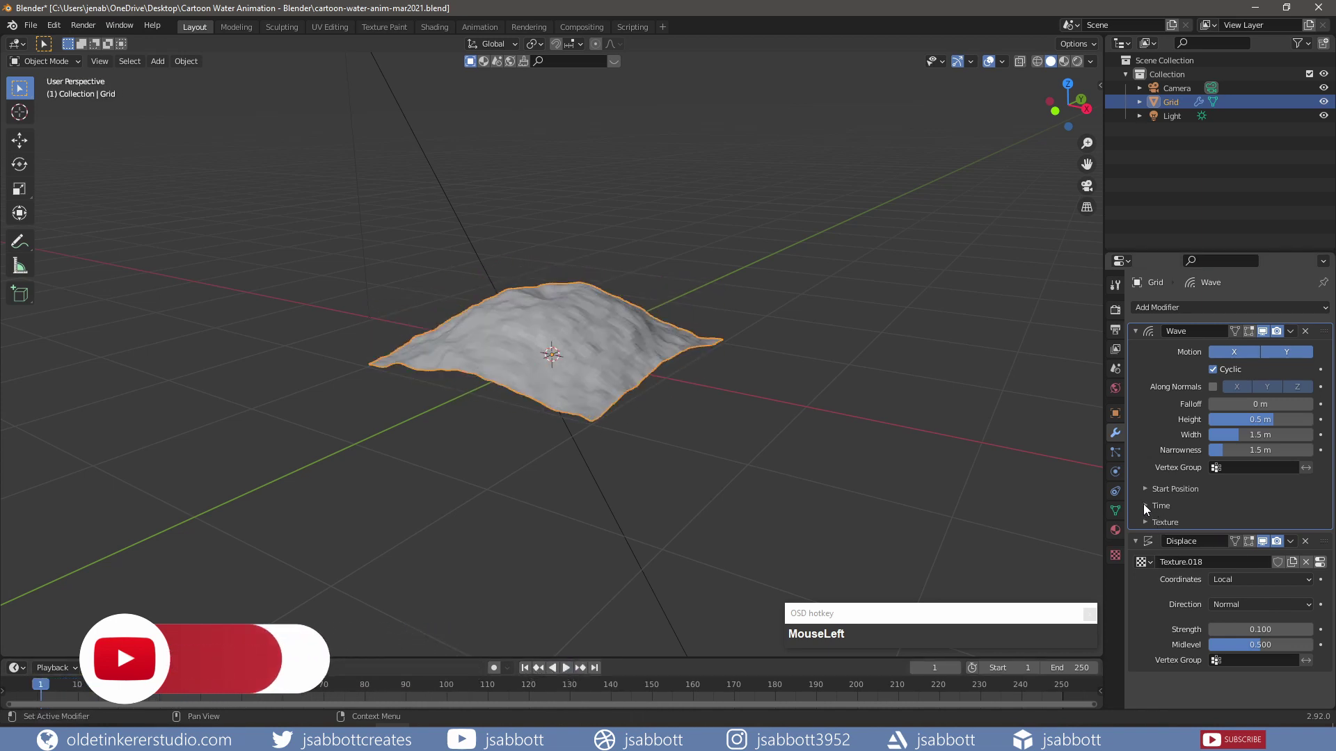
# Set the Wave modifier's speed to 0.05 and its height to 0.07 m.
pyautogui.click(1144, 506)
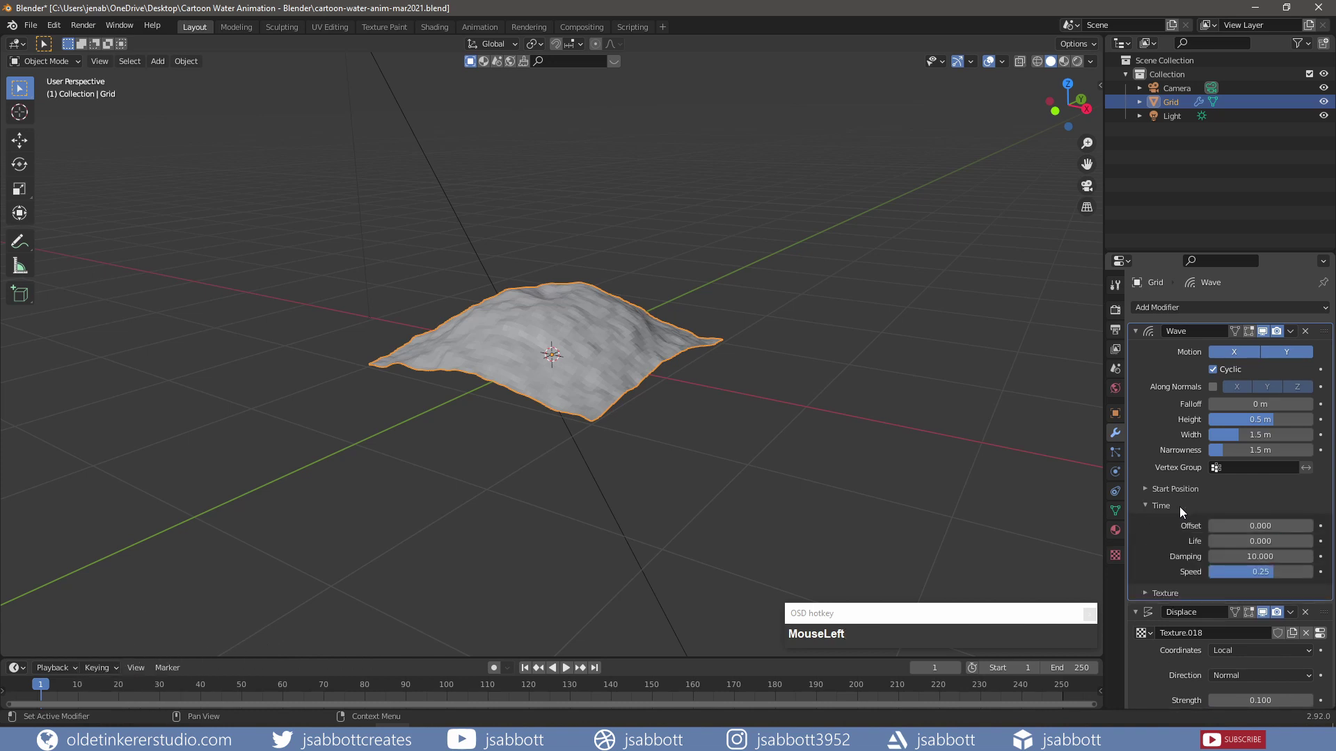
pyautogui.click(1284, 572)
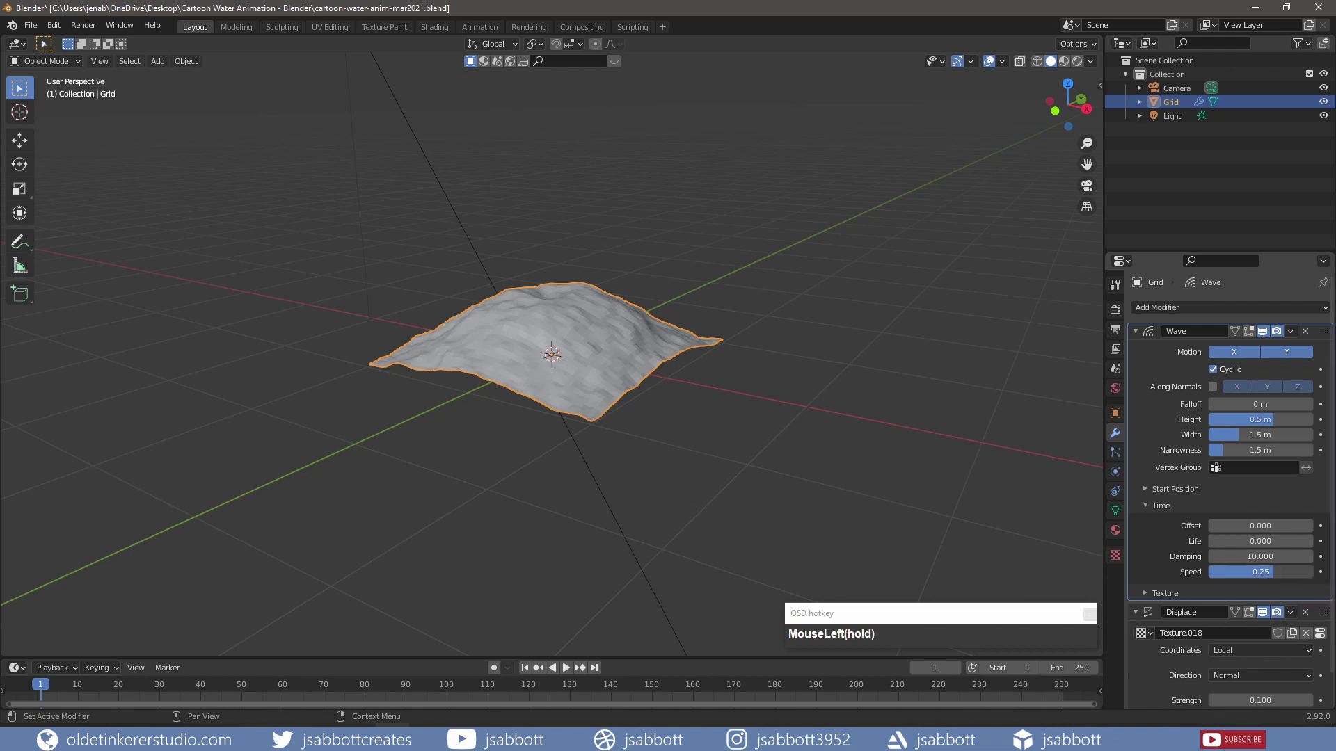
pyautogui.write('.05')
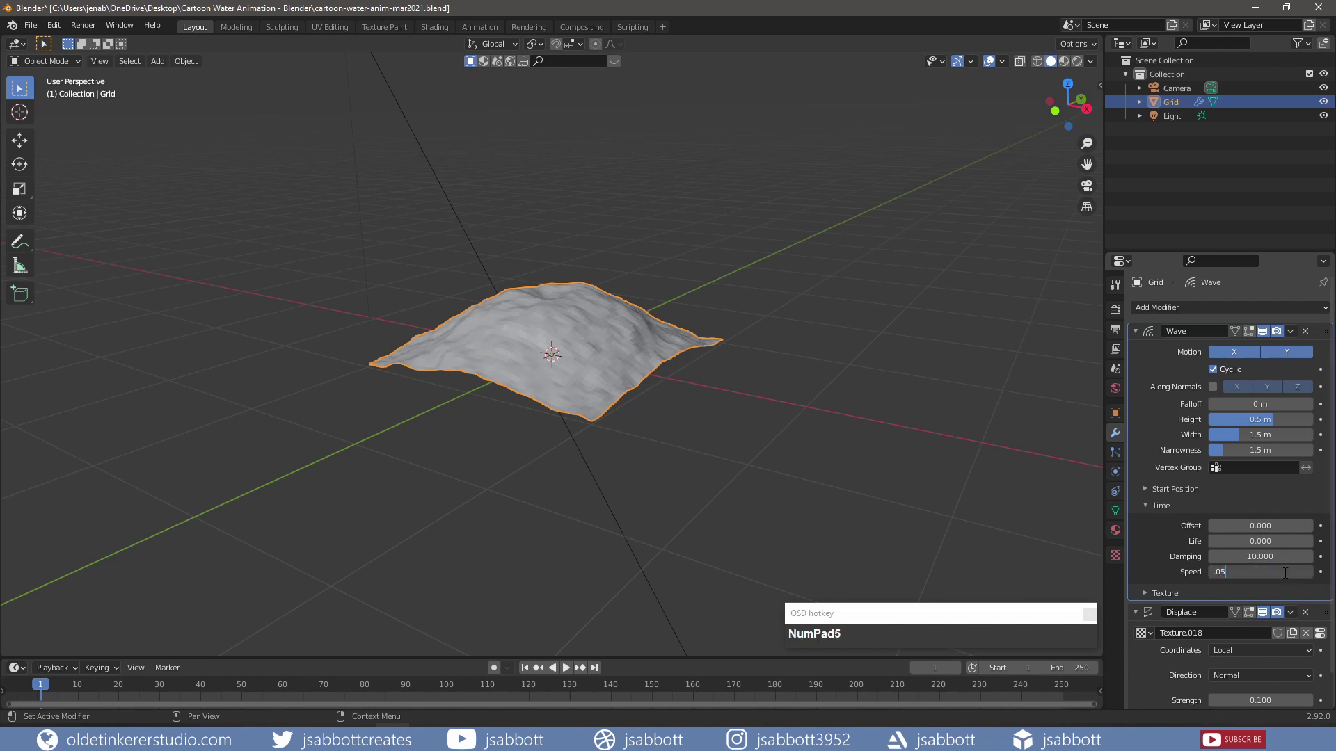
pyautogui.press('Return')
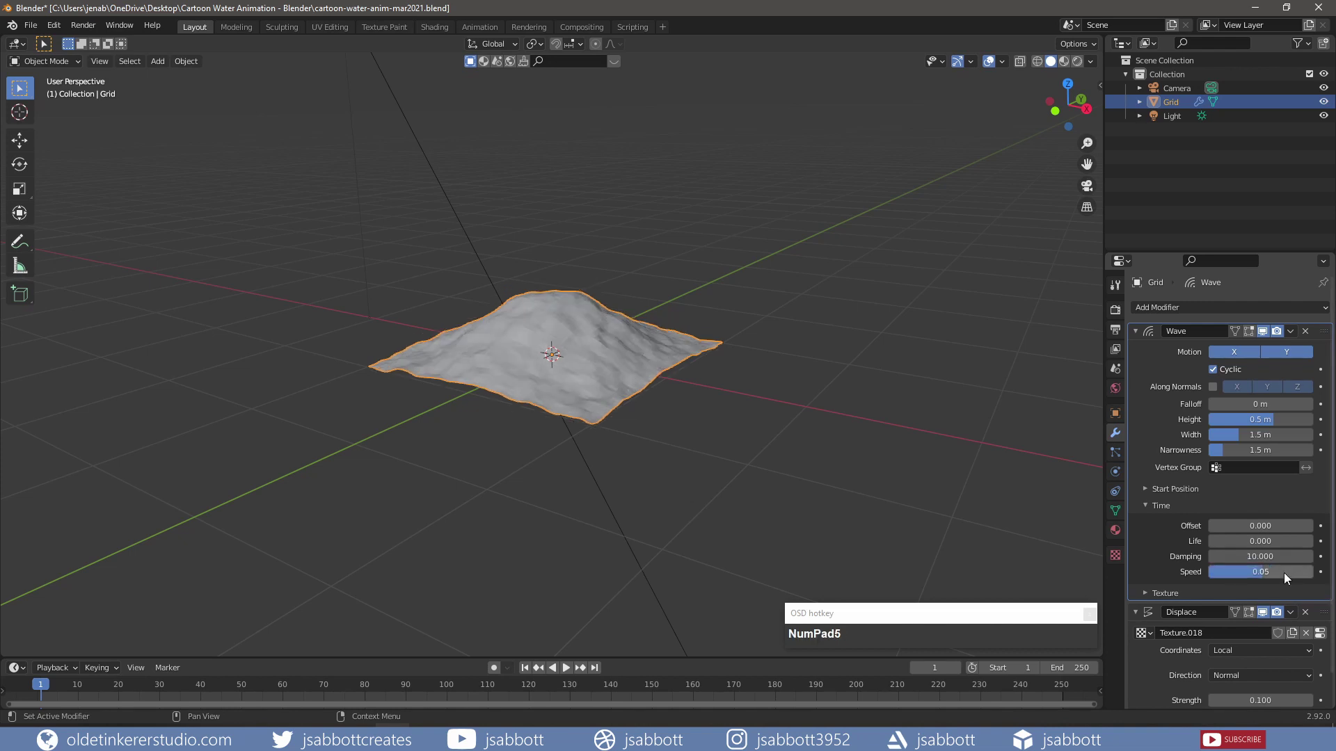
pyautogui.click(1287, 420)
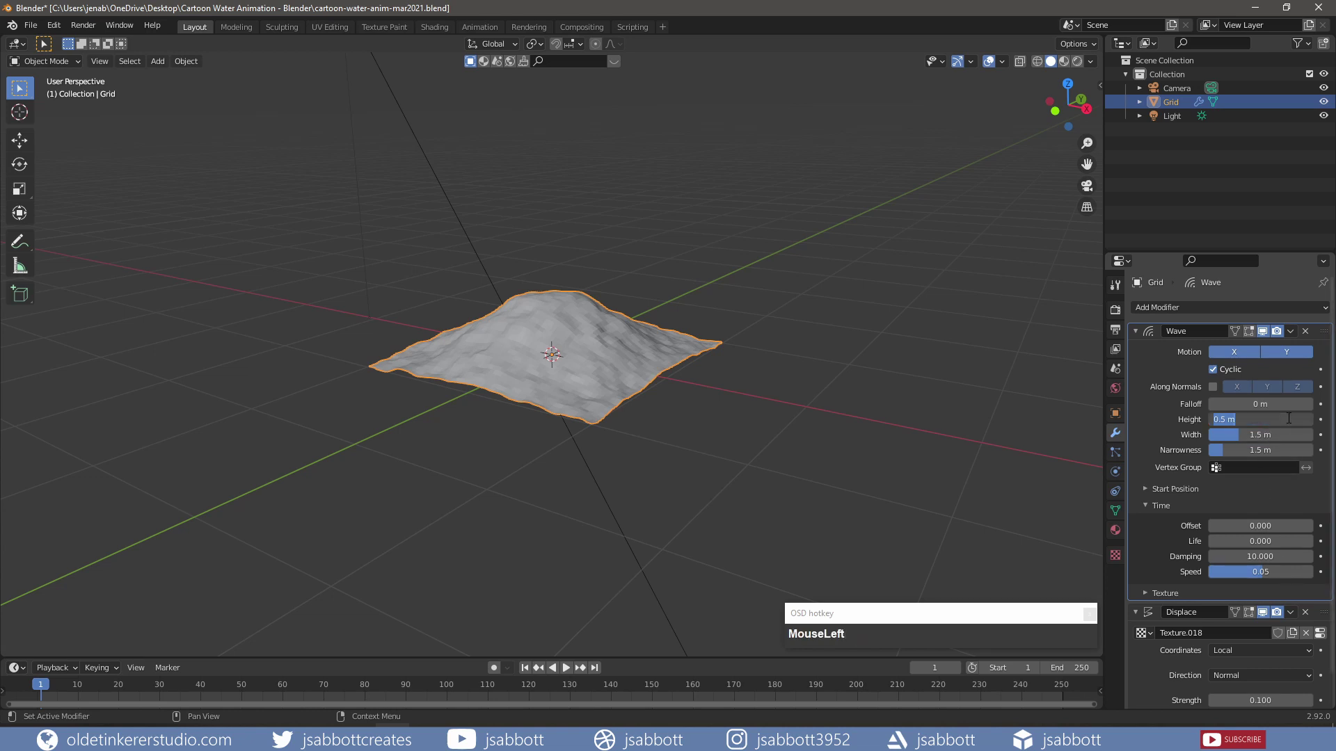
pyautogui.write('.07')
pyautogui.press('Return')
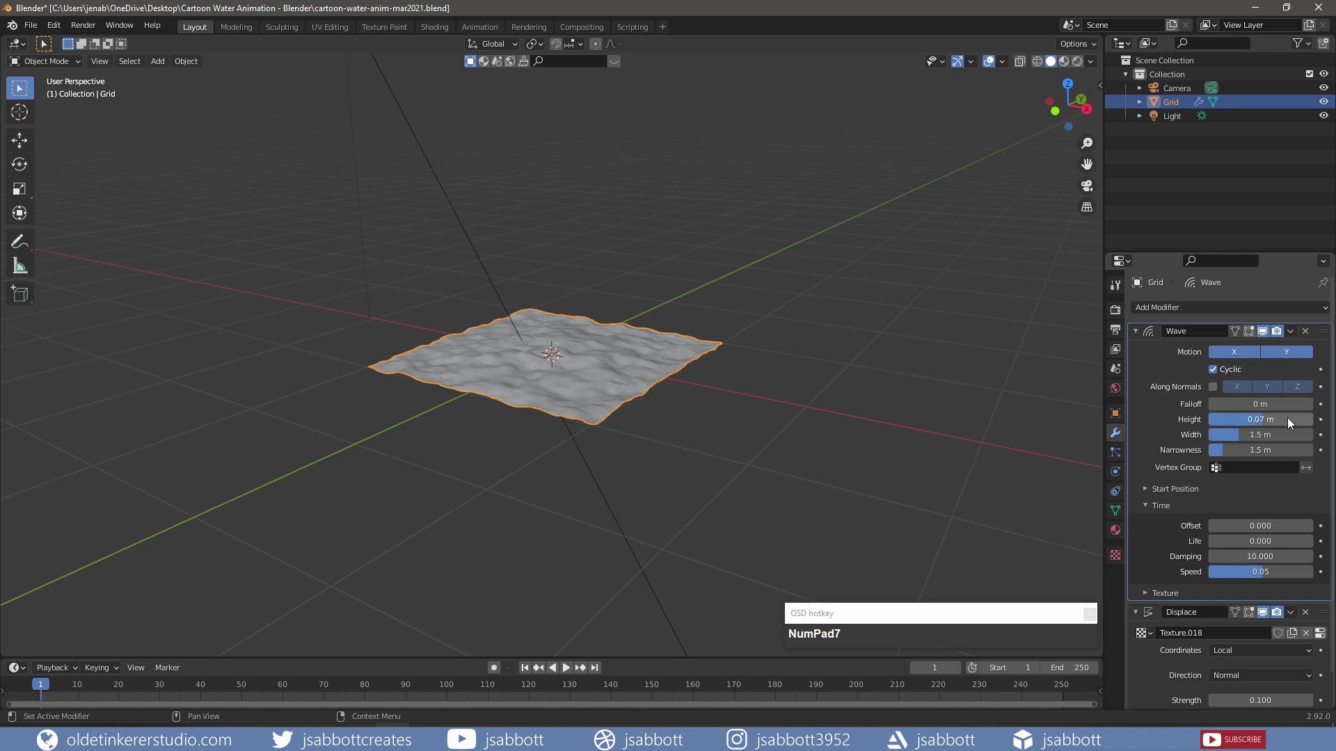
# Disable X motion in the Wave modifier so only Y remains, and preview the animation.
pyautogui.click(1240, 353)
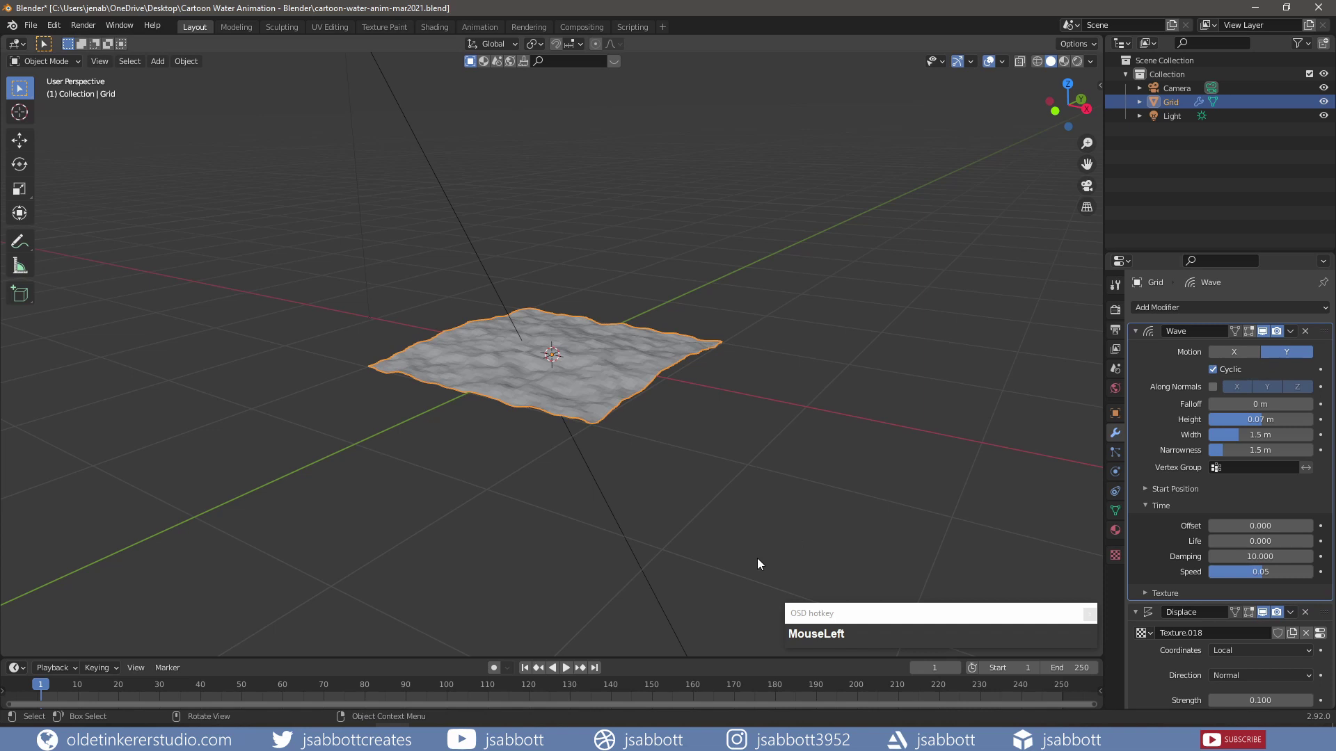
pyautogui.click(565, 668)
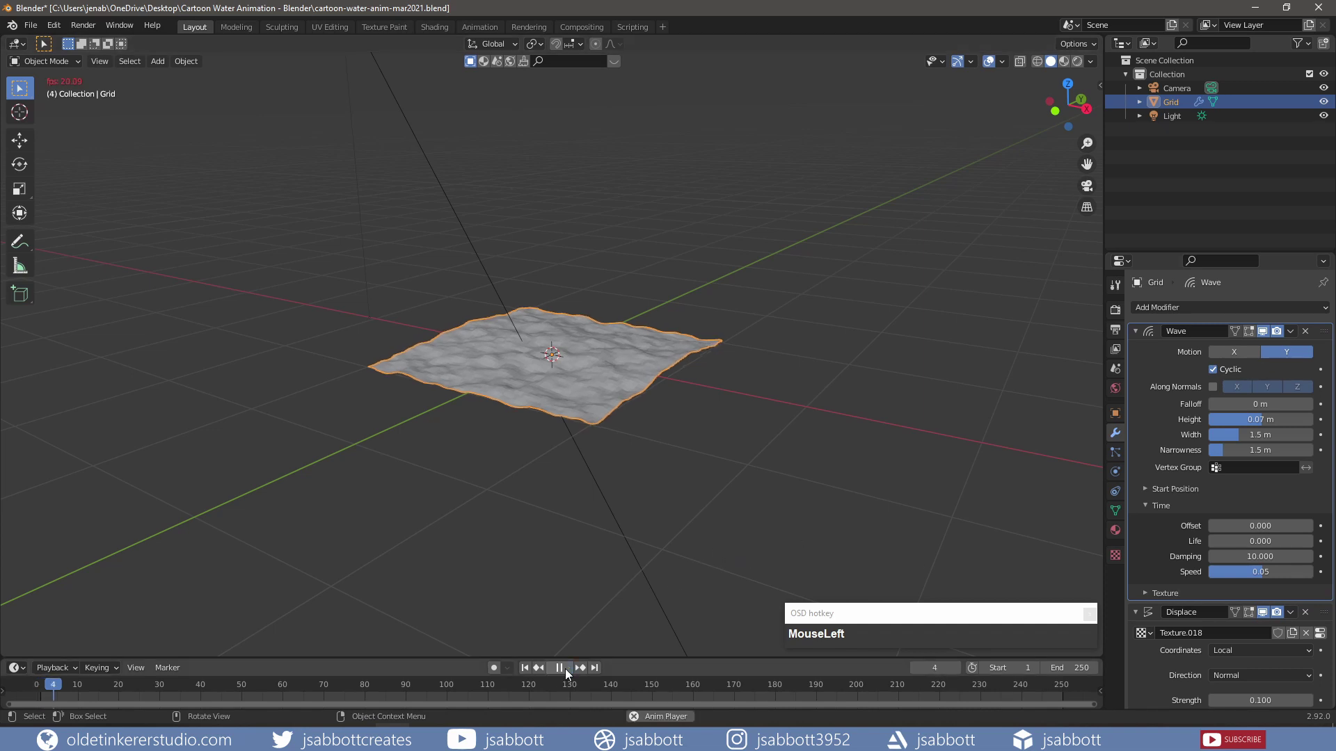
pyautogui.press('Escape')
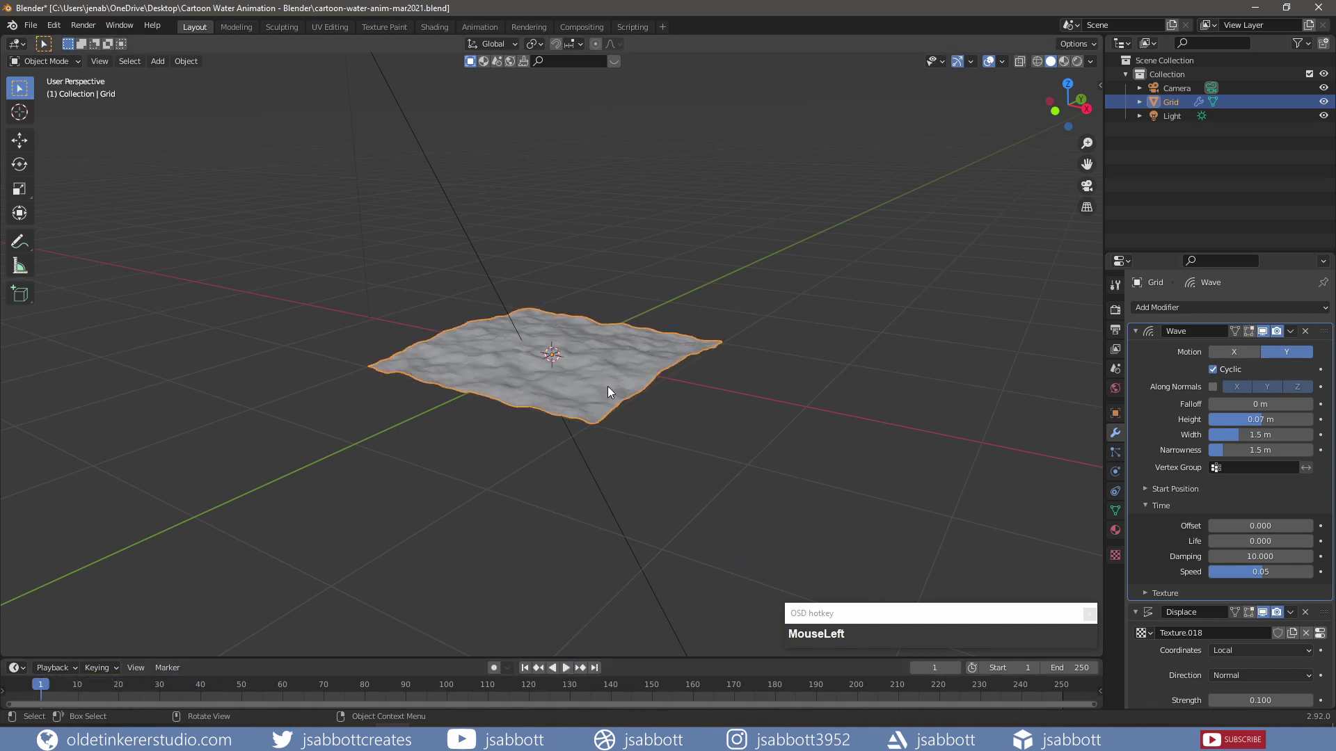
# Apply Shade Smooth to the grid and switch to the Shading workspace to edit its material.
pyautogui.rightClick(607, 391)
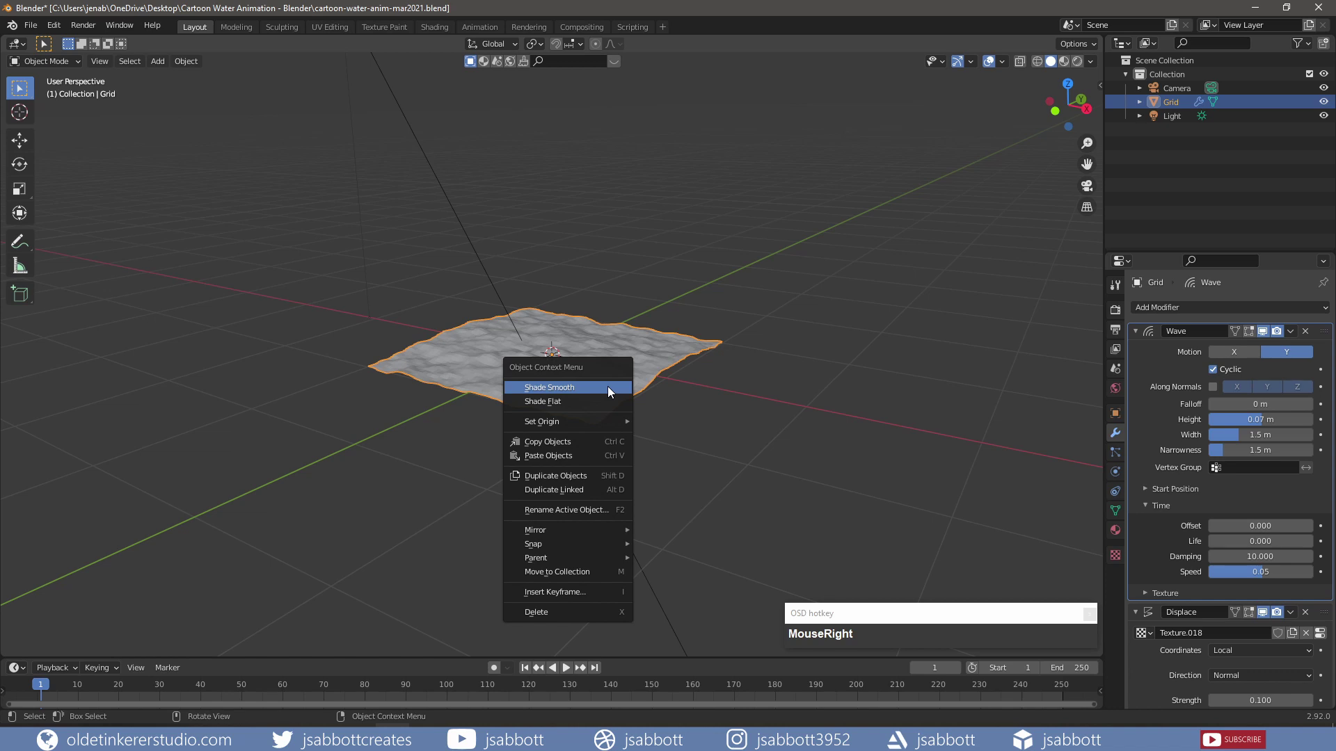
pyautogui.click(607, 386)
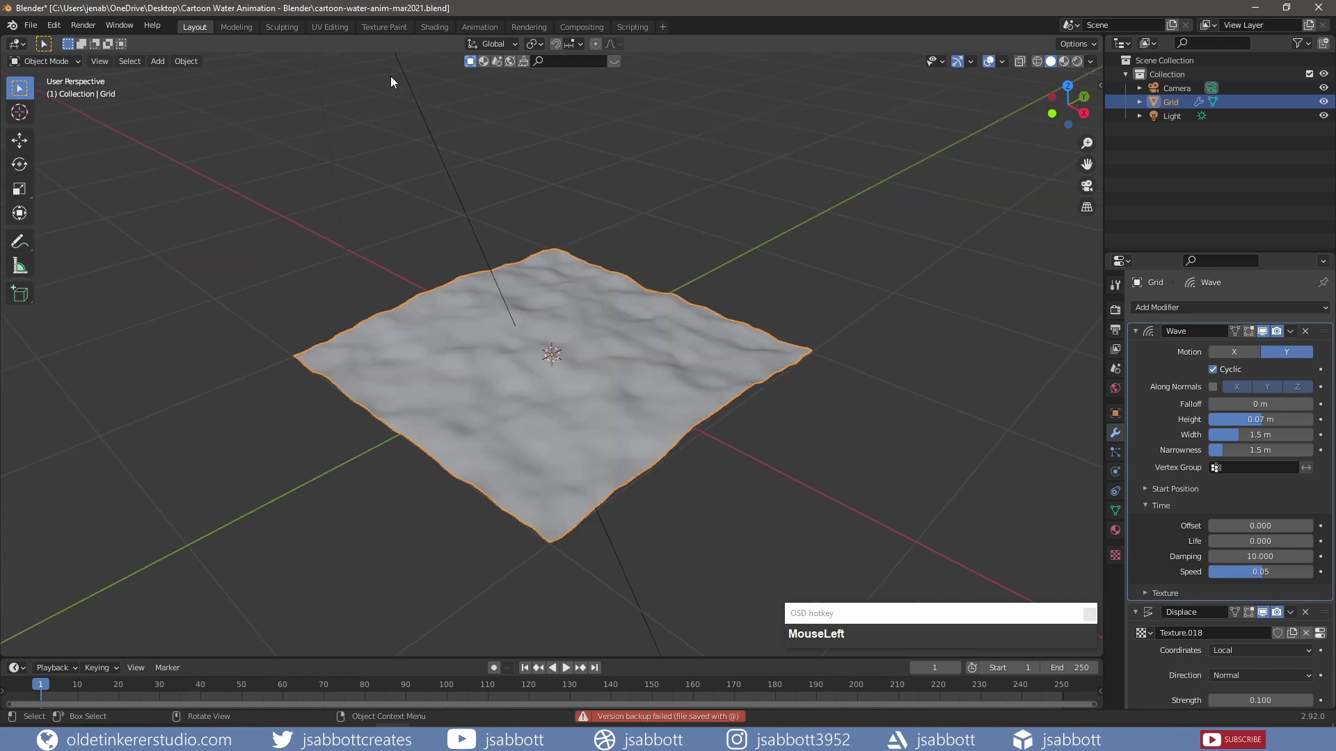
pyautogui.click(436, 27)
pyautogui.click(674, 428)
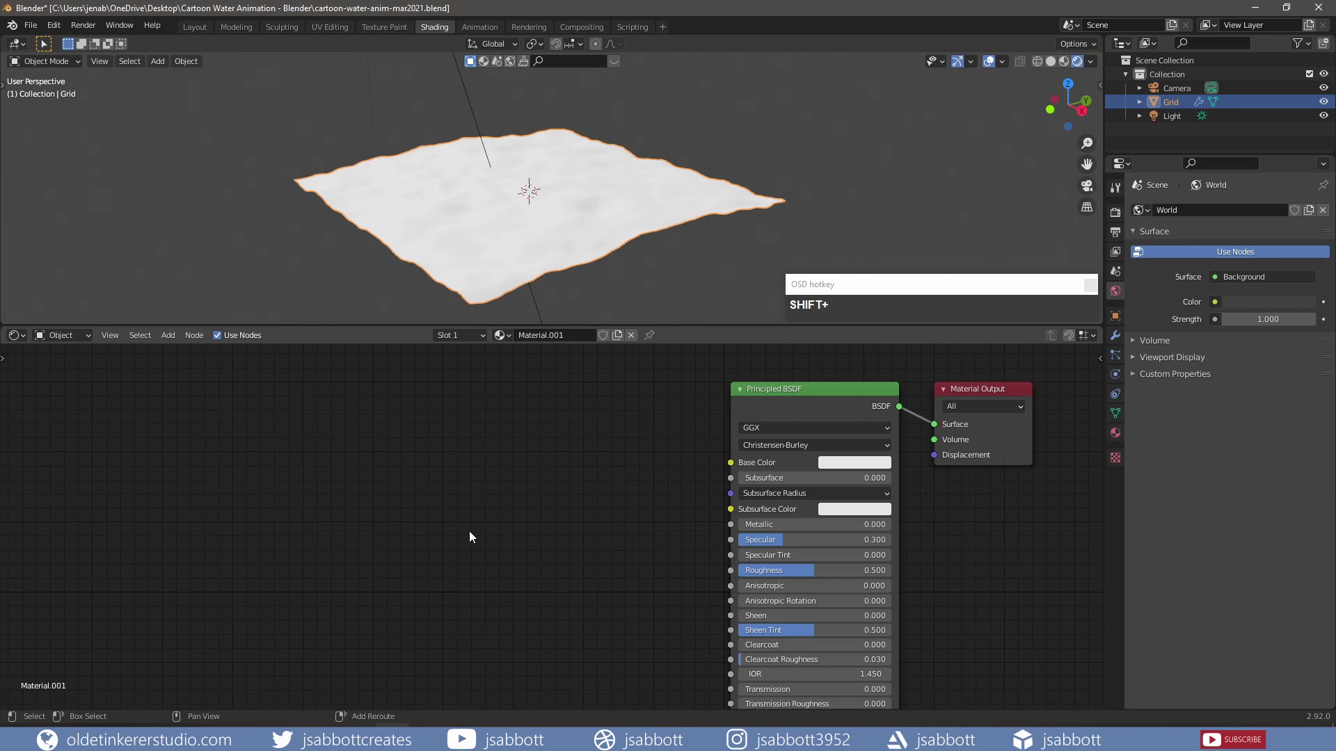
# Add a Diffuse BSDF shader node in the empty area before the Principled BSDF.
pyautogui.hotkey('shift', 'a')
pyautogui.moveTo(469, 532)
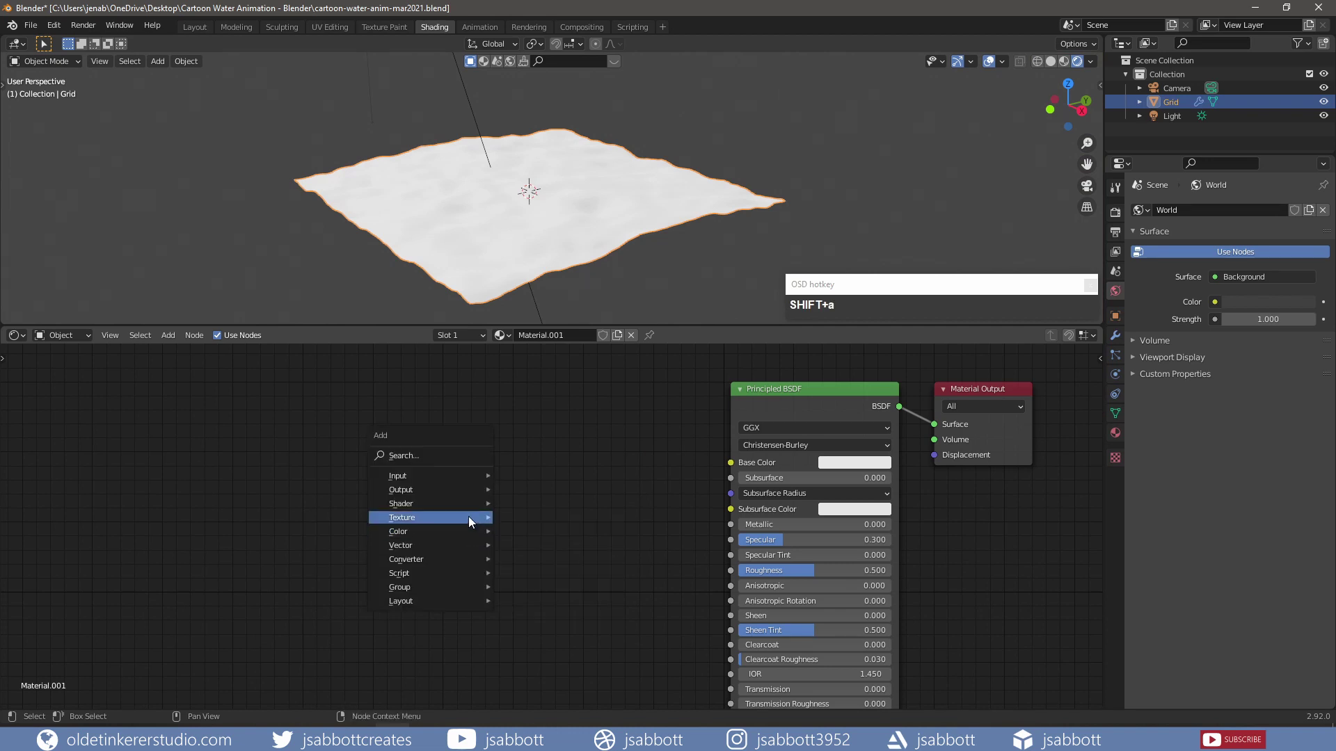
pyautogui.moveTo(468, 505)
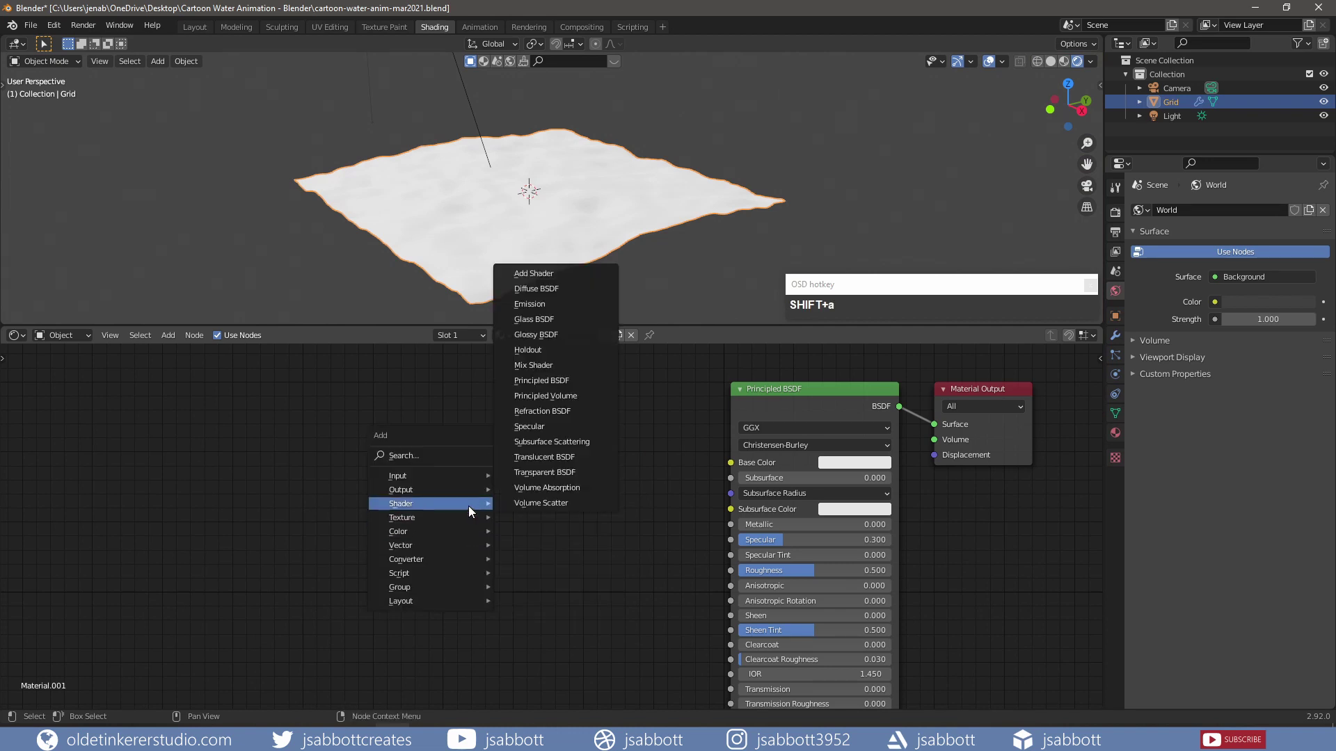
pyautogui.click(557, 290)
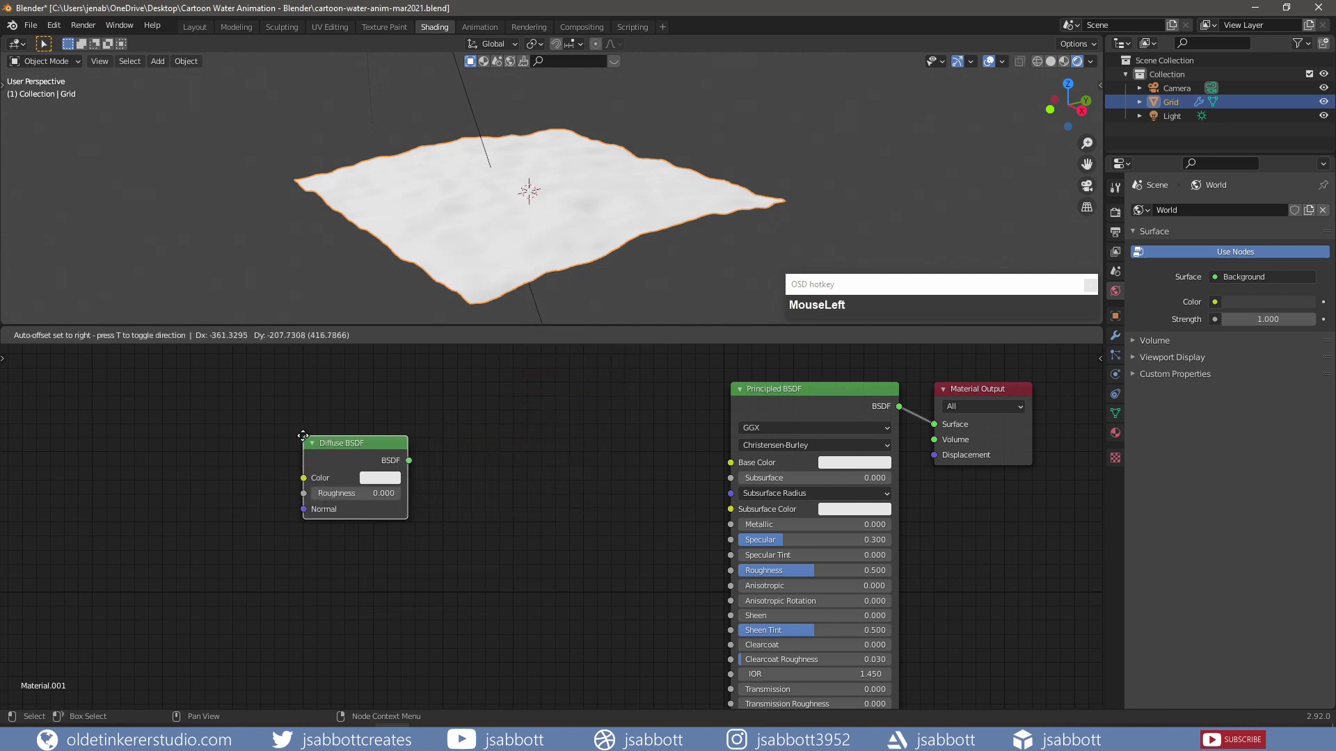
pyautogui.click(303, 437)
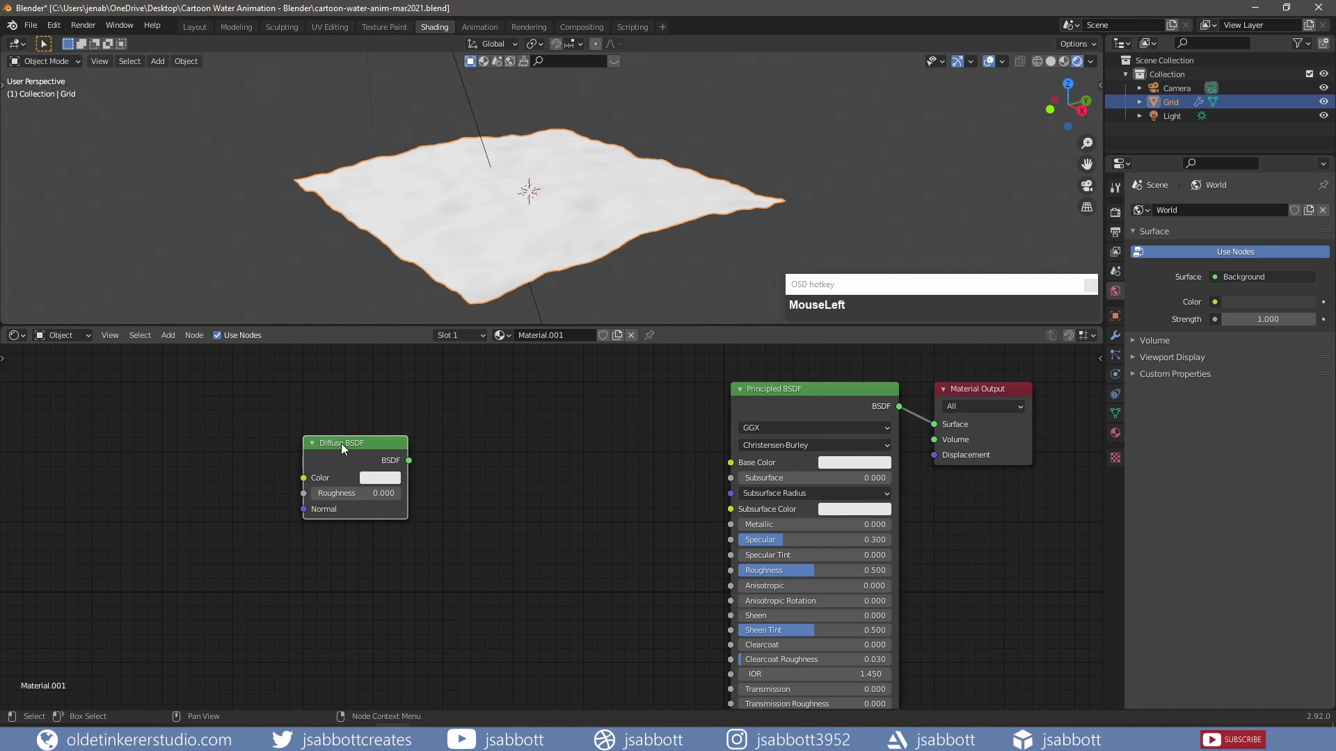
# Set the Diffuse BSDF node's color to hex 4B678F.
pyautogui.click(382, 479)
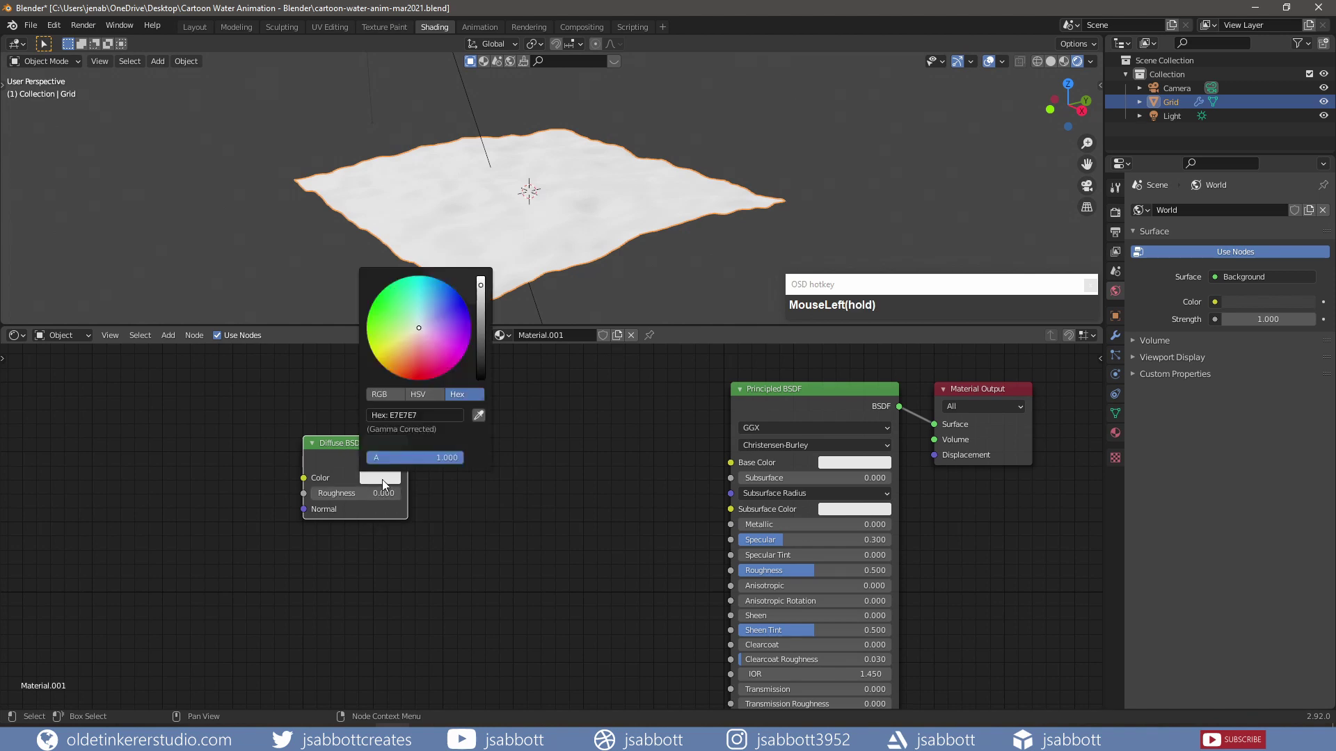
pyautogui.click(433, 416)
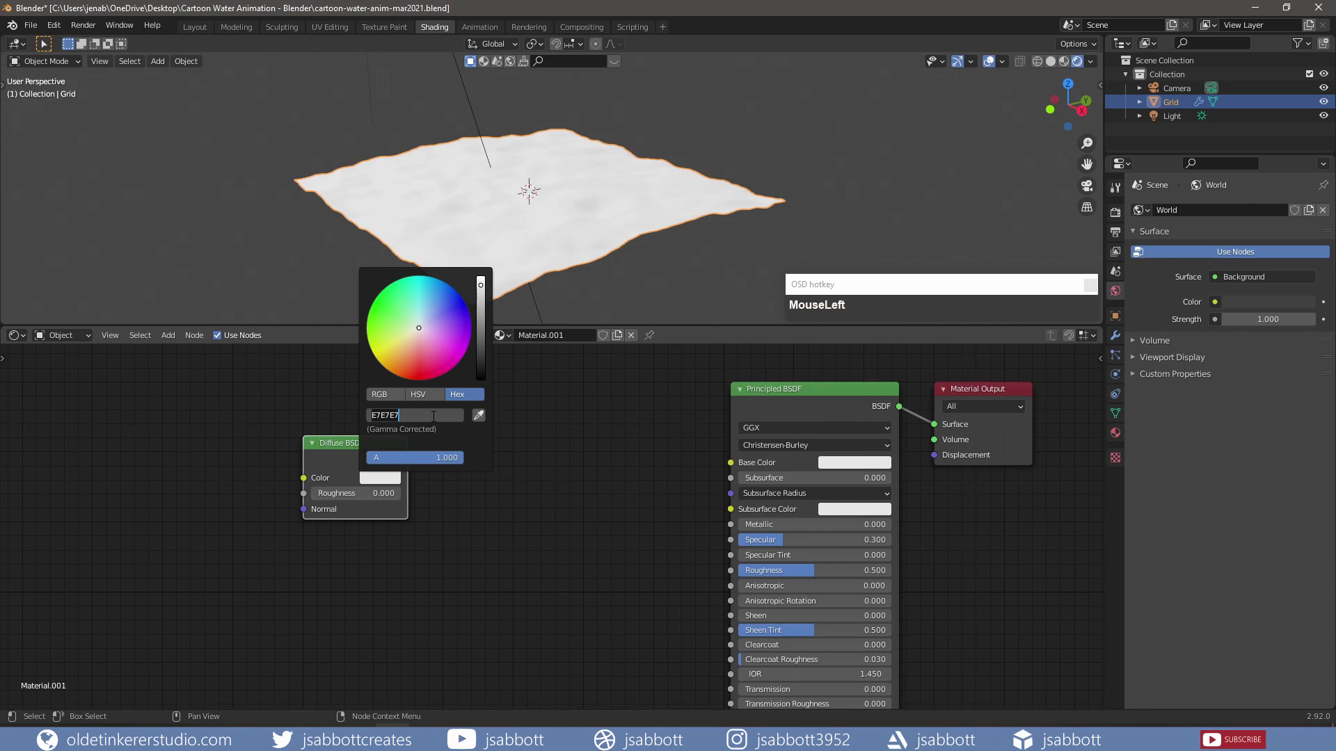
pyautogui.write('4b')
pyautogui.write('678f')
pyautogui.press('Return')
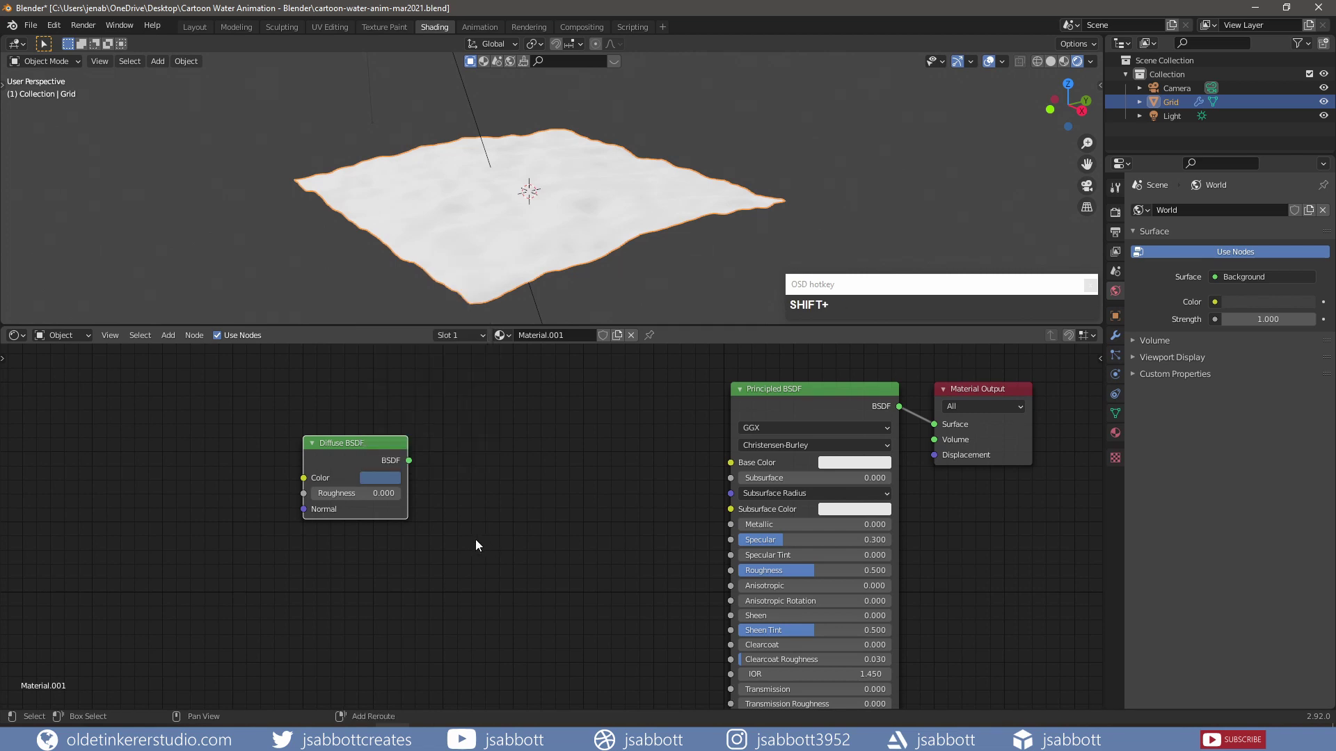
# Add a Shader to RGB converter node beside the Diffuse BSDF node.
pyautogui.hotkey('shift', 'a')
pyautogui.moveTo(476, 543)
pyautogui.moveTo(475, 594)
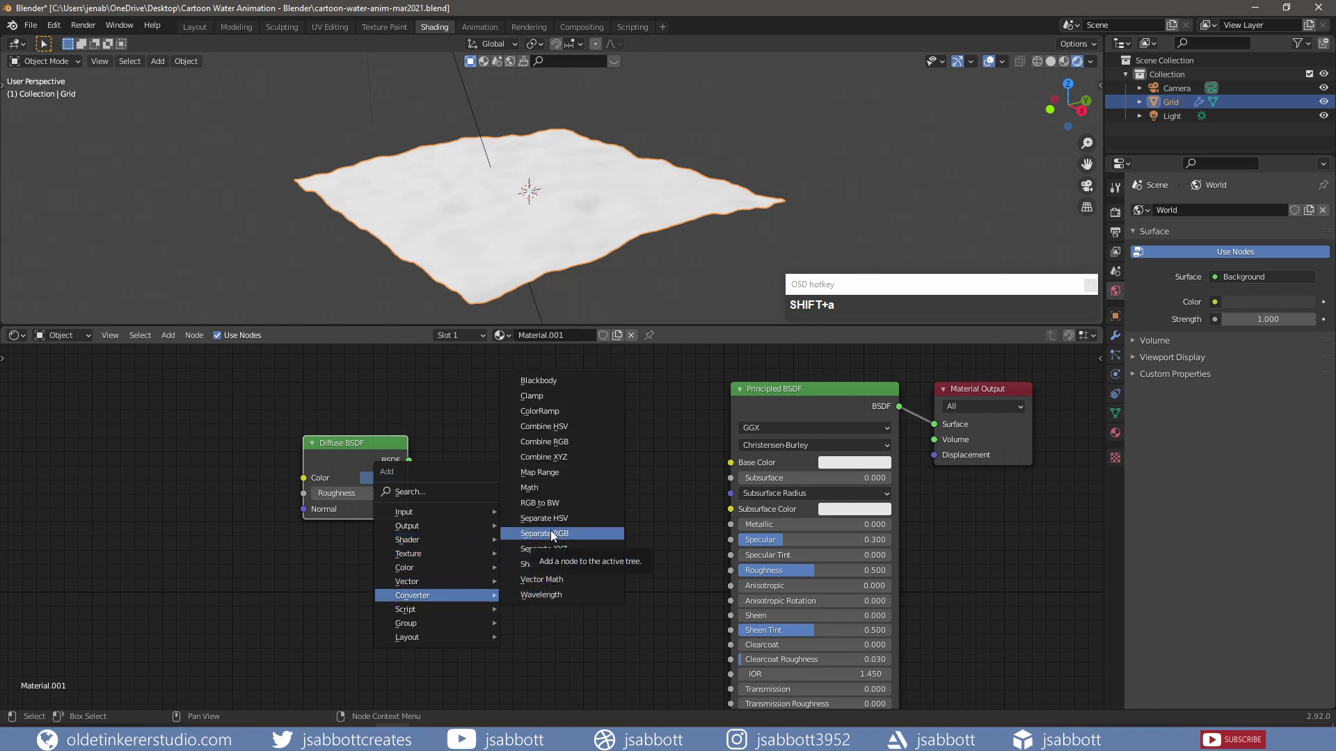
pyautogui.click(569, 561)
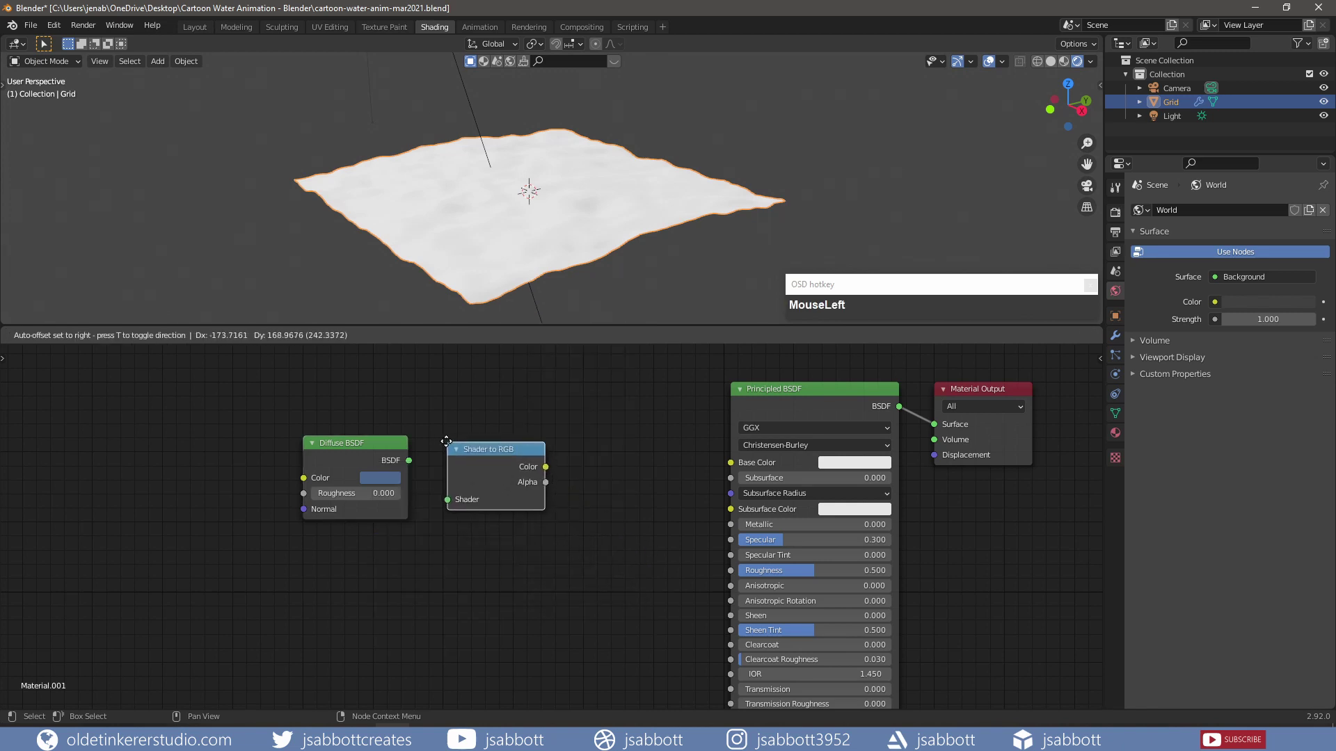
pyautogui.click(442, 437)
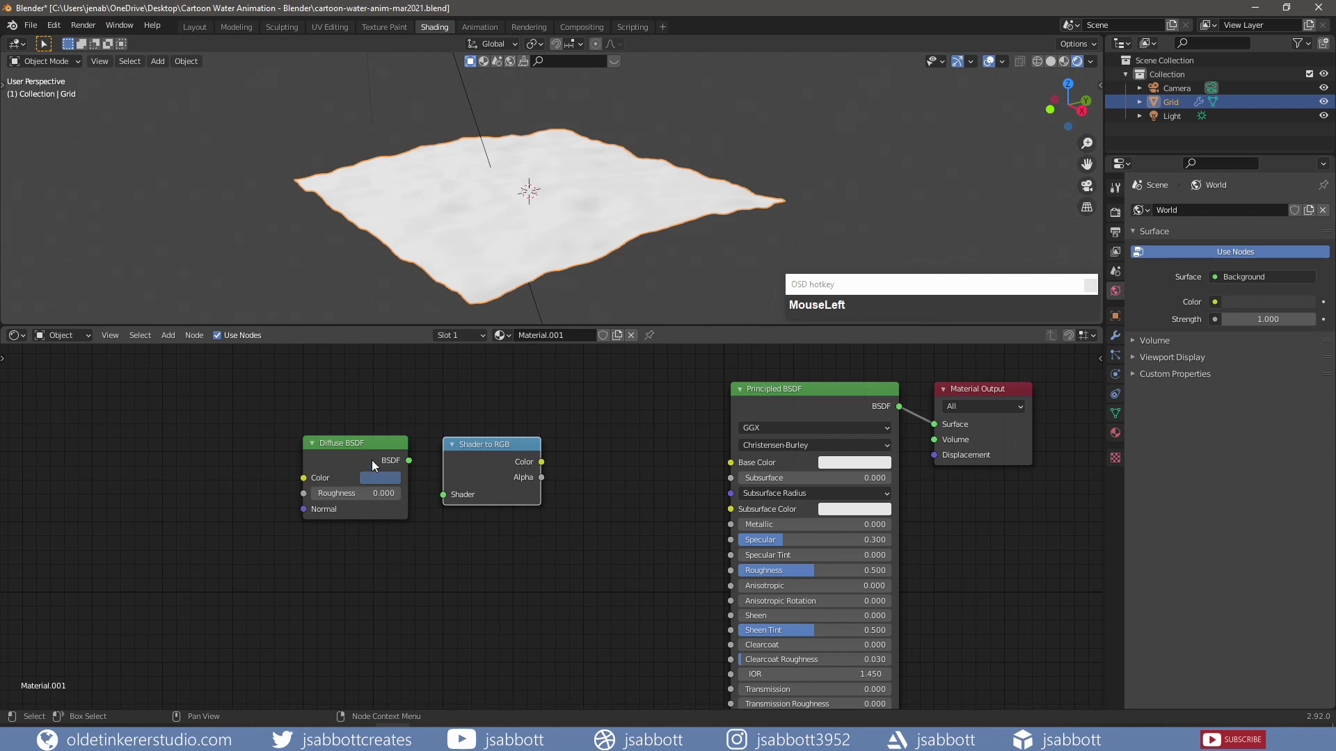
# Add a ColorRamp node after Shader to RGB and link the chain from Diffuse BSDF through to the Principled BSDF's Base Color.
pyautogui.hotkey('shift', 'a')
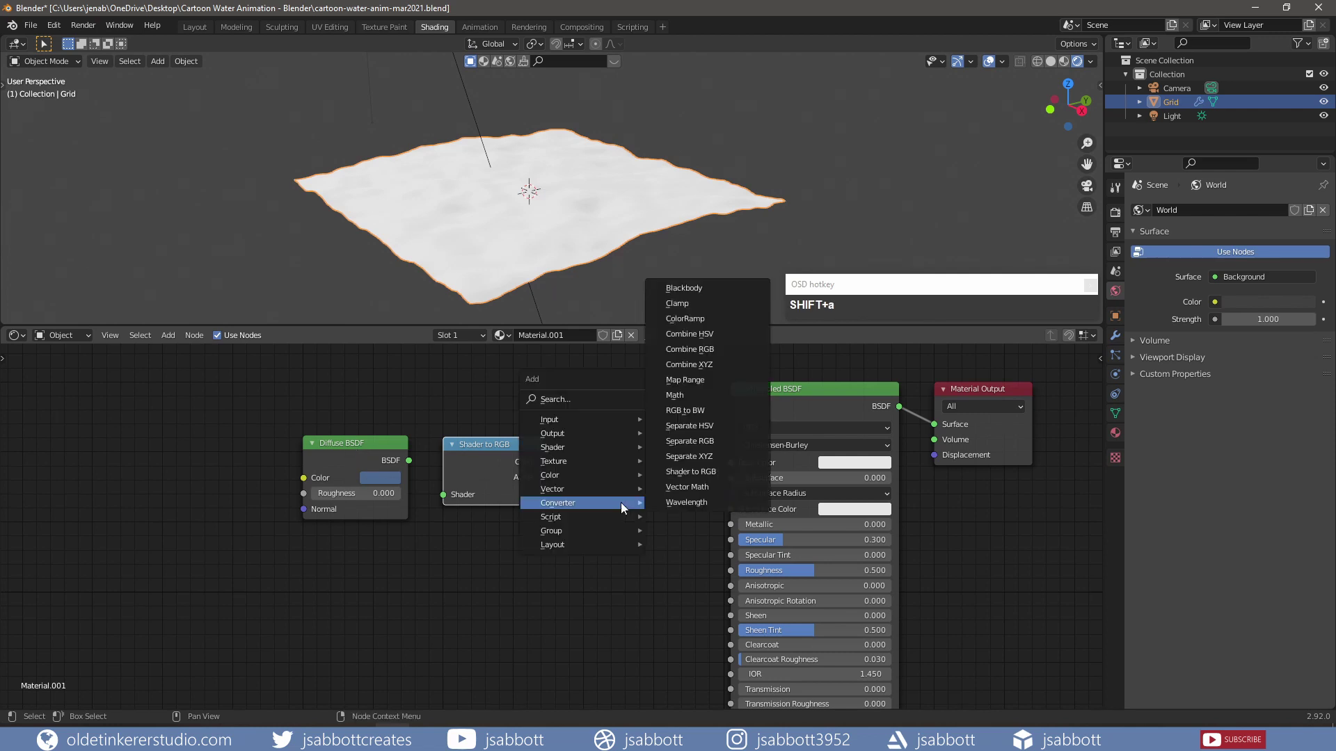
pyautogui.click(691, 320)
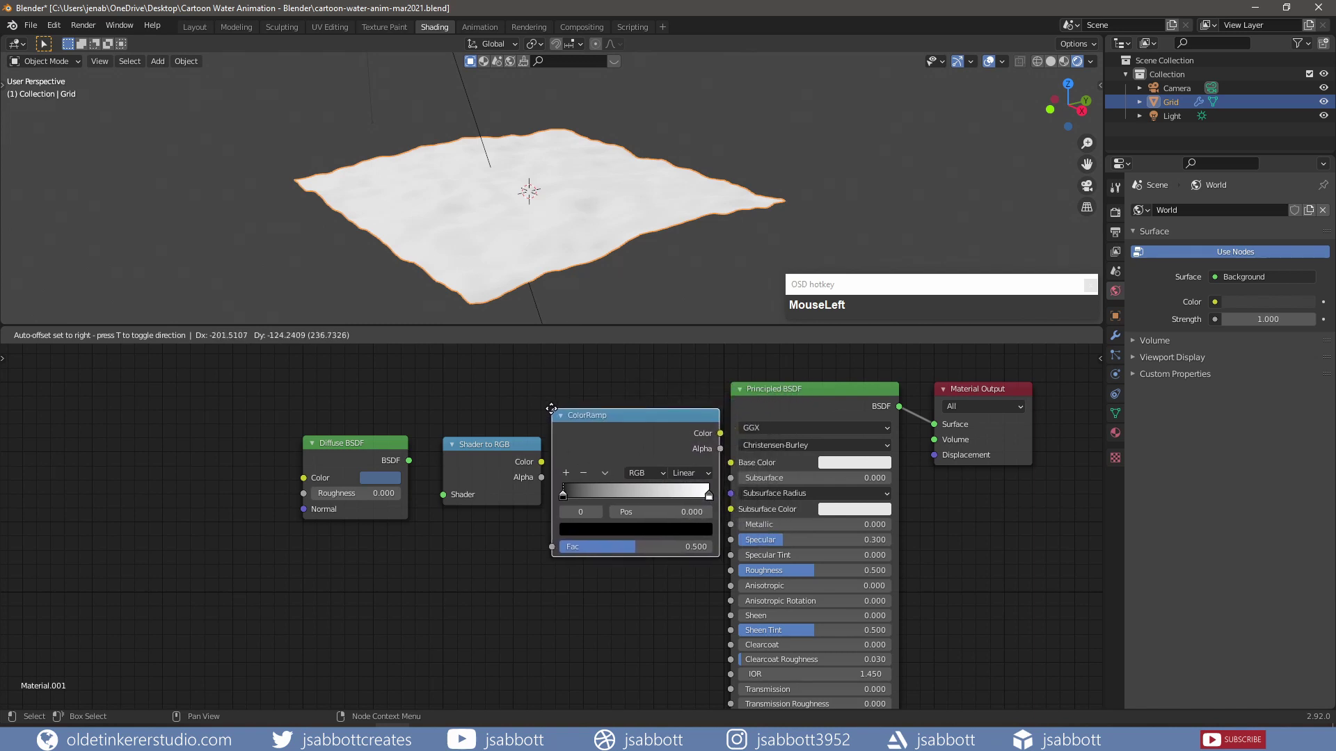
pyautogui.click(551, 408)
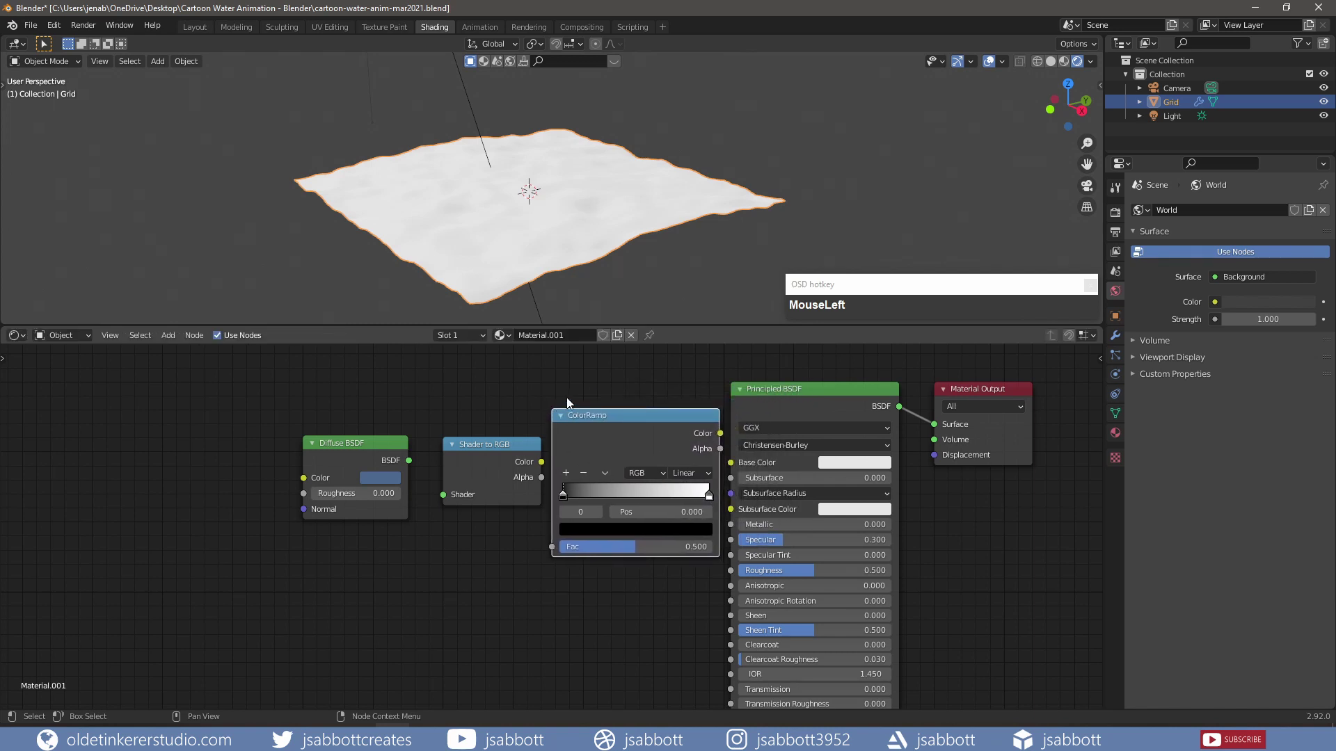
# Set the ColorRamp's black stop to the Diffuse BSDF's blue by sampling that color with the eyedropper.
pyautogui.click(569, 532)
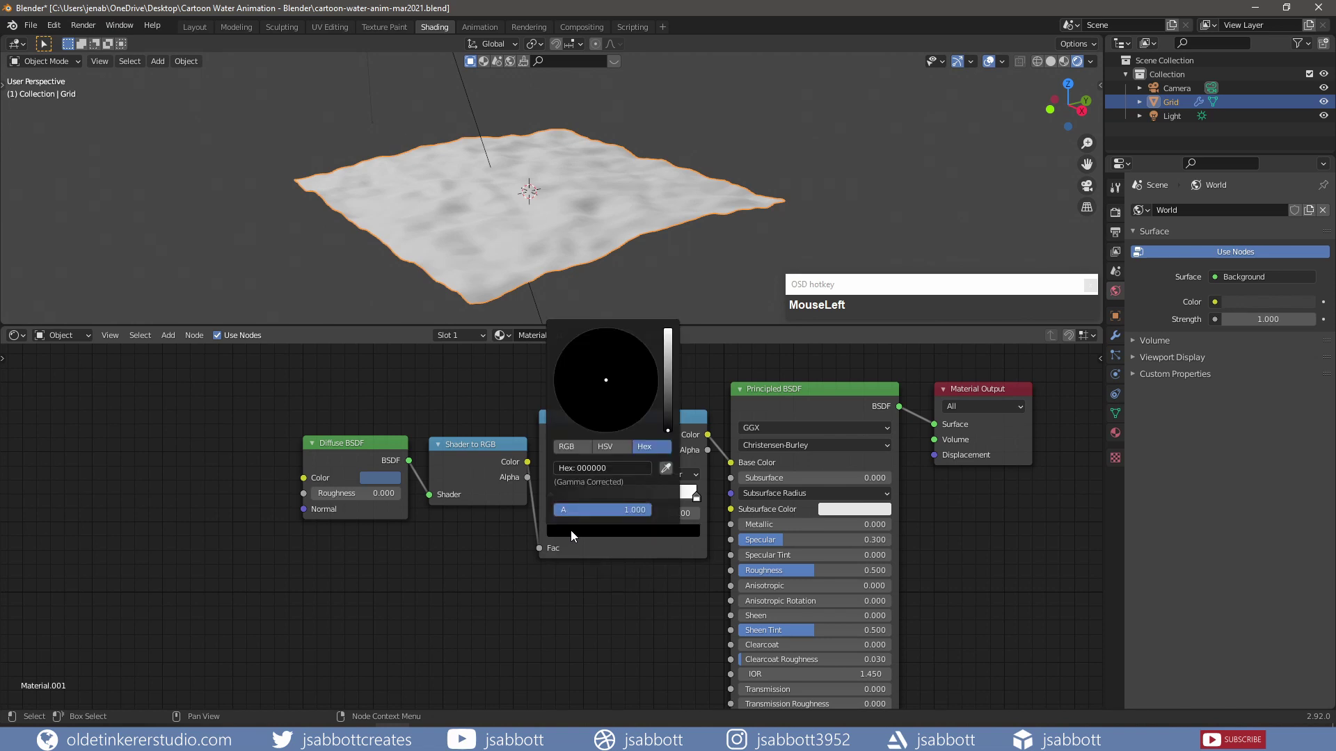
pyautogui.click(575, 534)
pyautogui.click(665, 468)
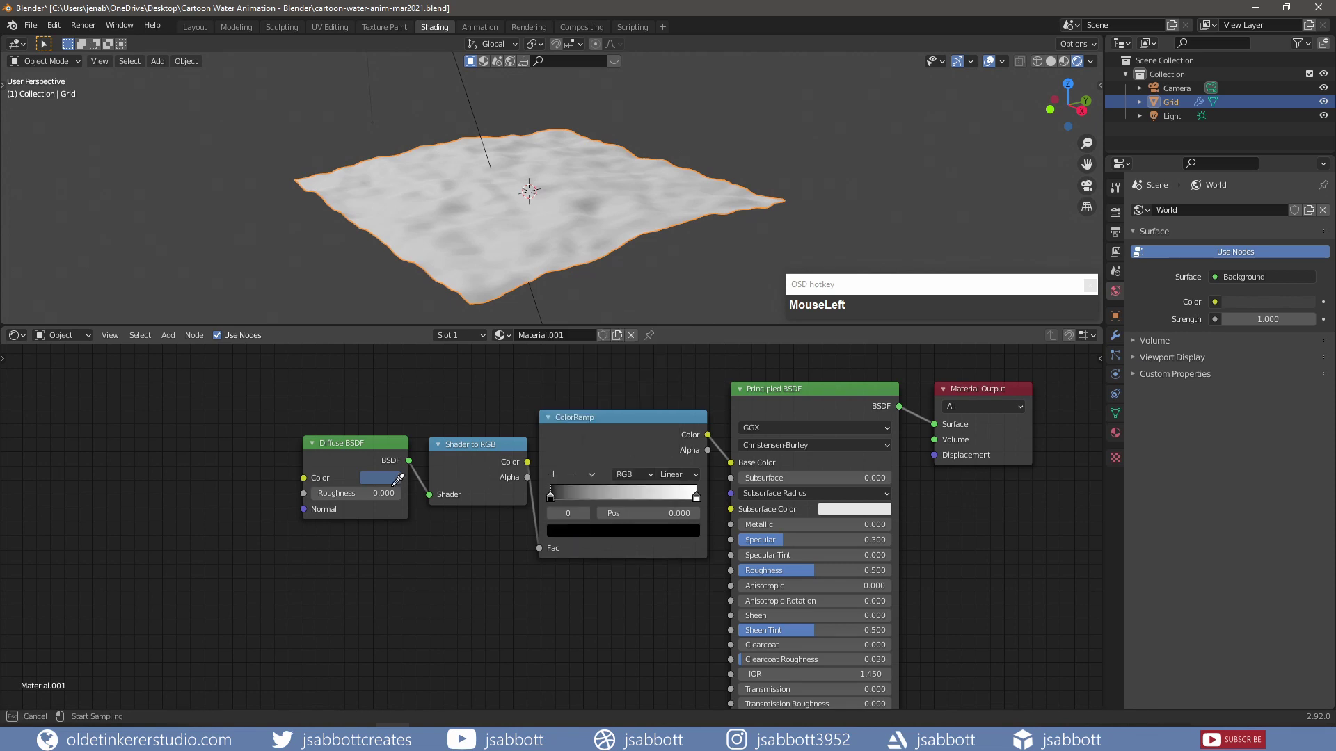
pyautogui.click(380, 479)
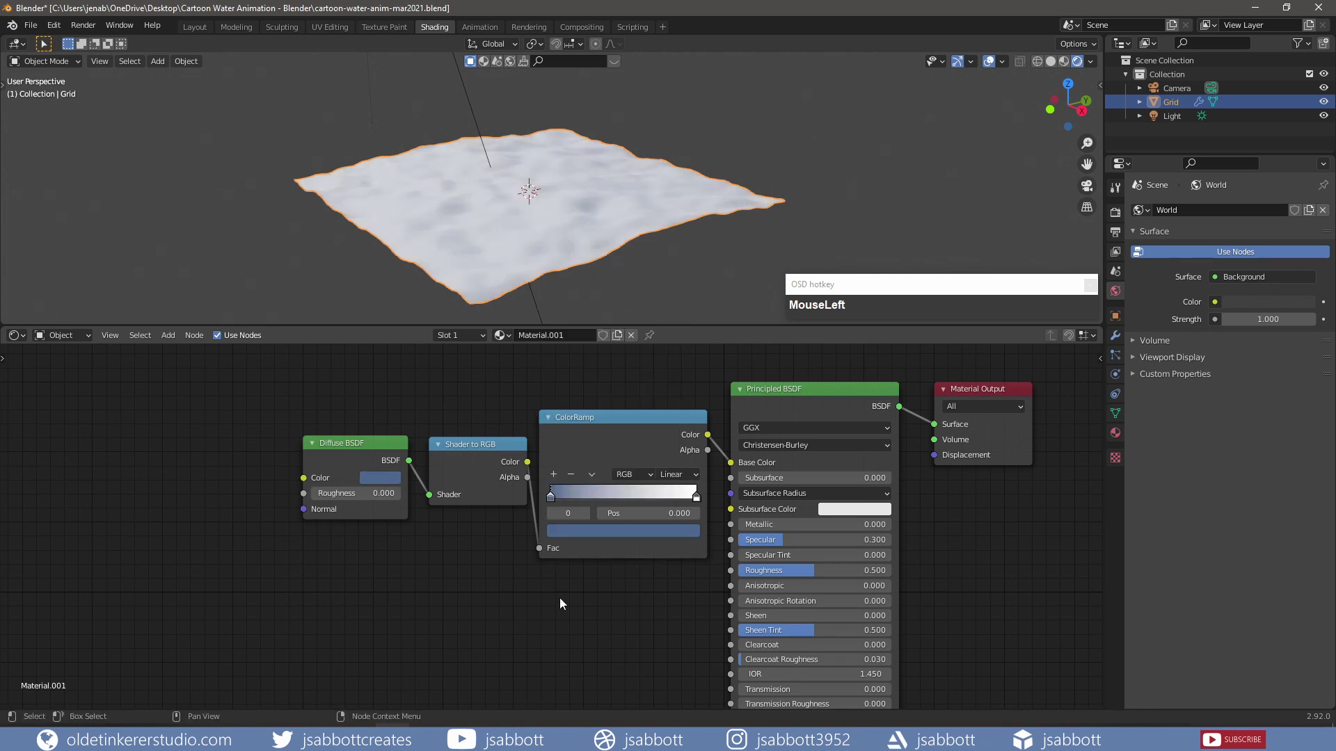
# Add a color stop in the middle of the ColorRamp and set its color to hex 4D869C.
pyautogui.click(554, 475)
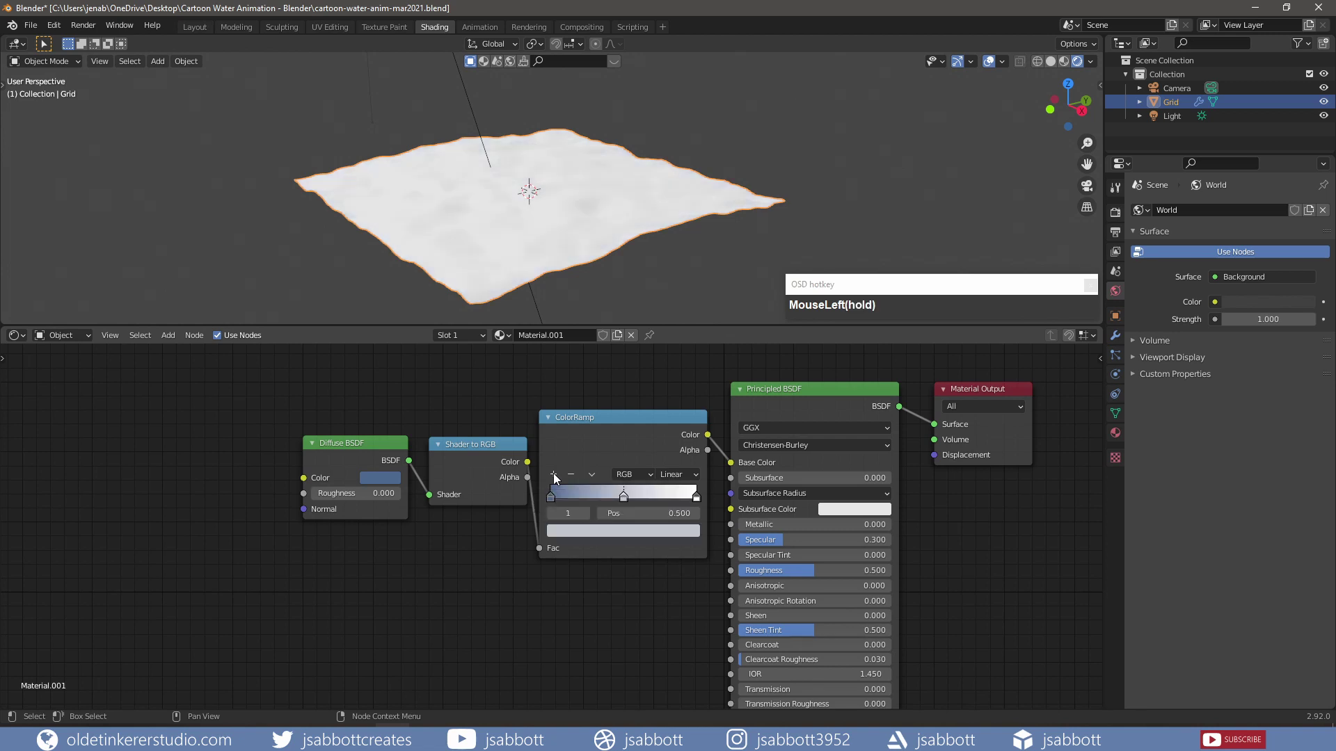
pyautogui.click(621, 531)
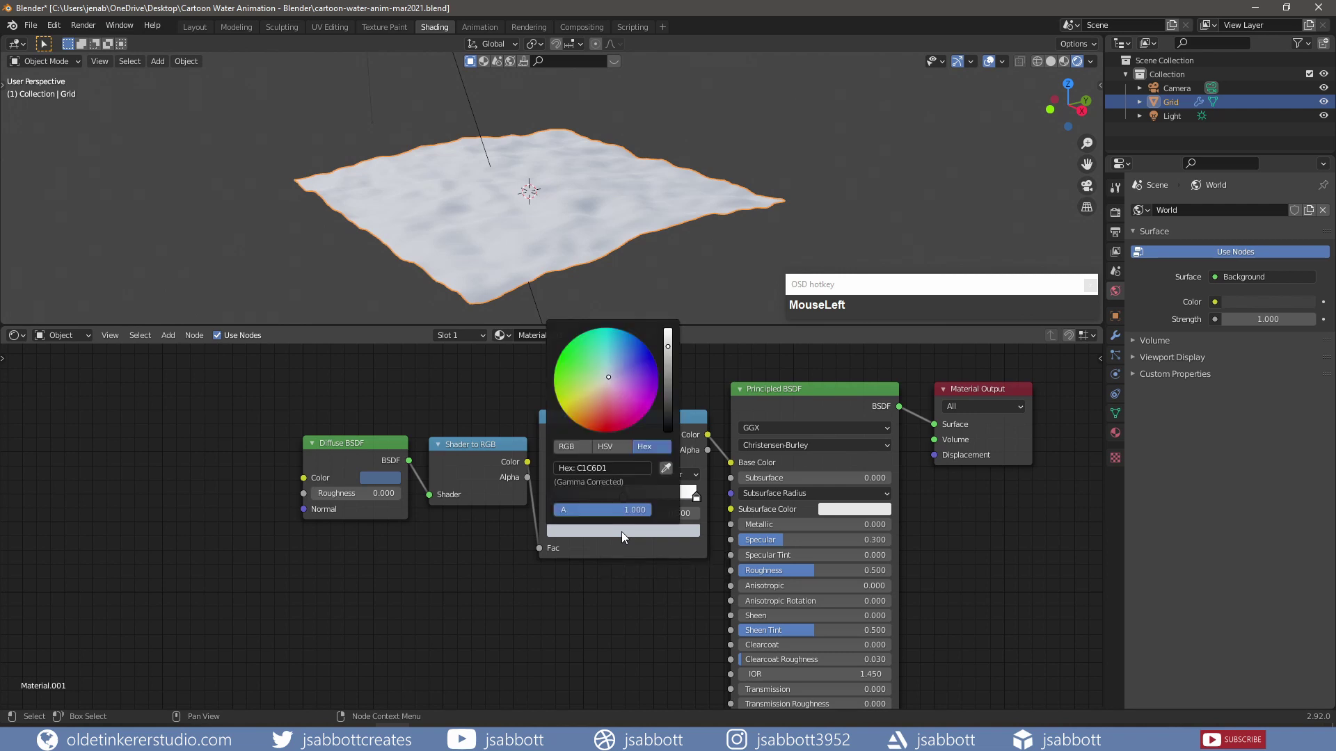
pyautogui.click(612, 469)
pyautogui.write('4d869c')
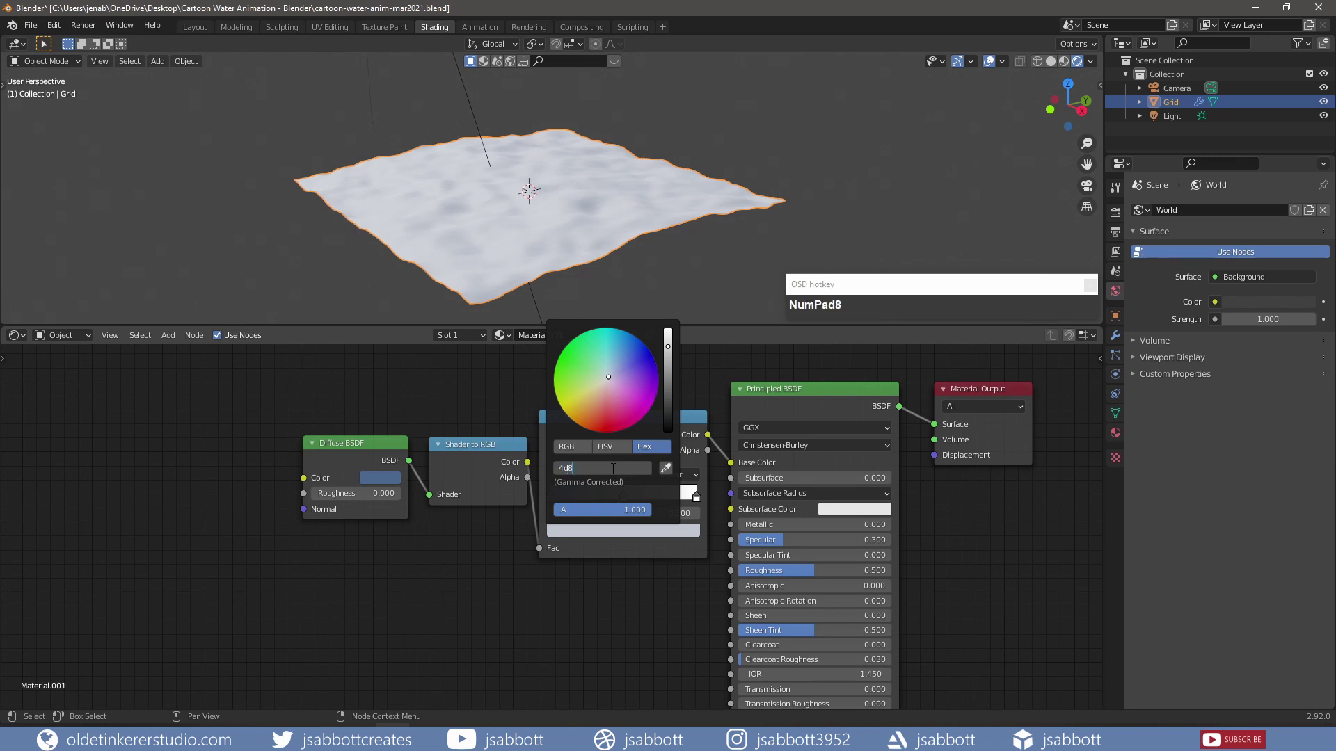
pyautogui.press('Return')
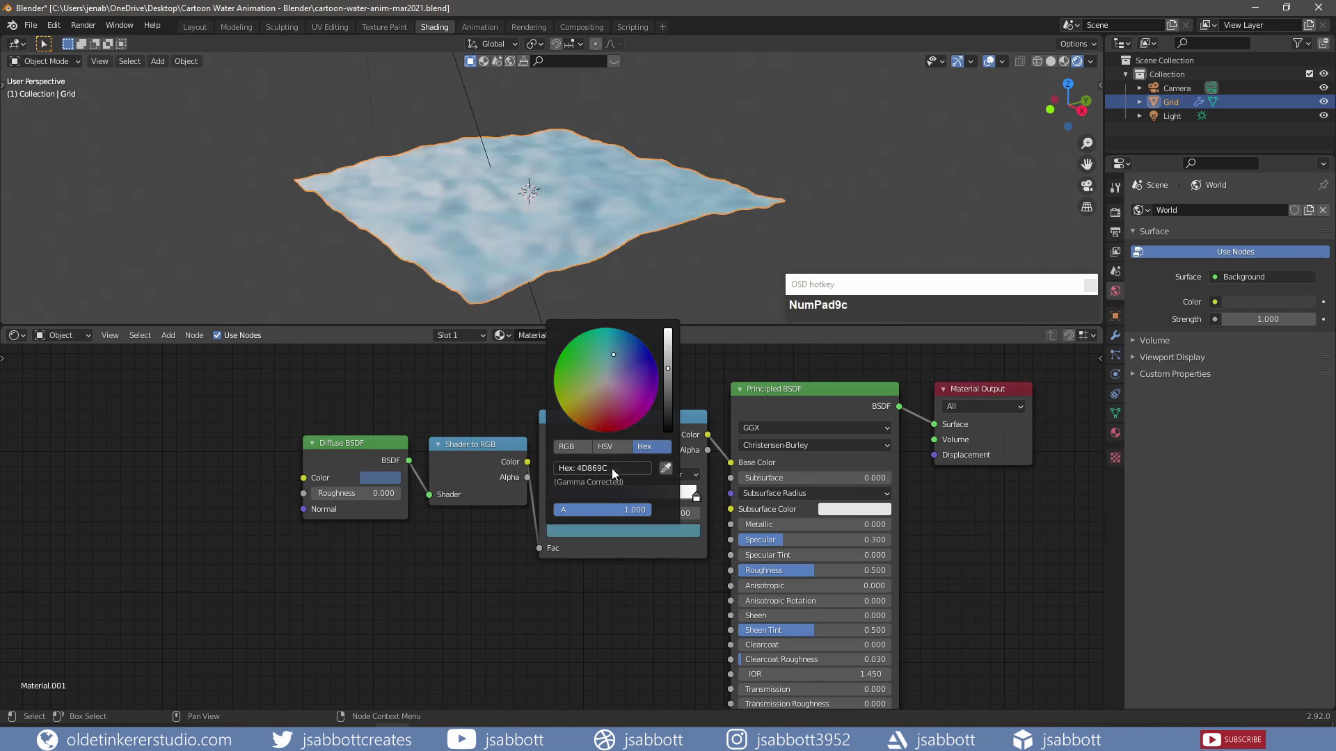
# Add another ColorRamp stop at position 0.723, between the teal and white stops, and set its color to hex 6AC8DC.
pyautogui.click(600, 495)
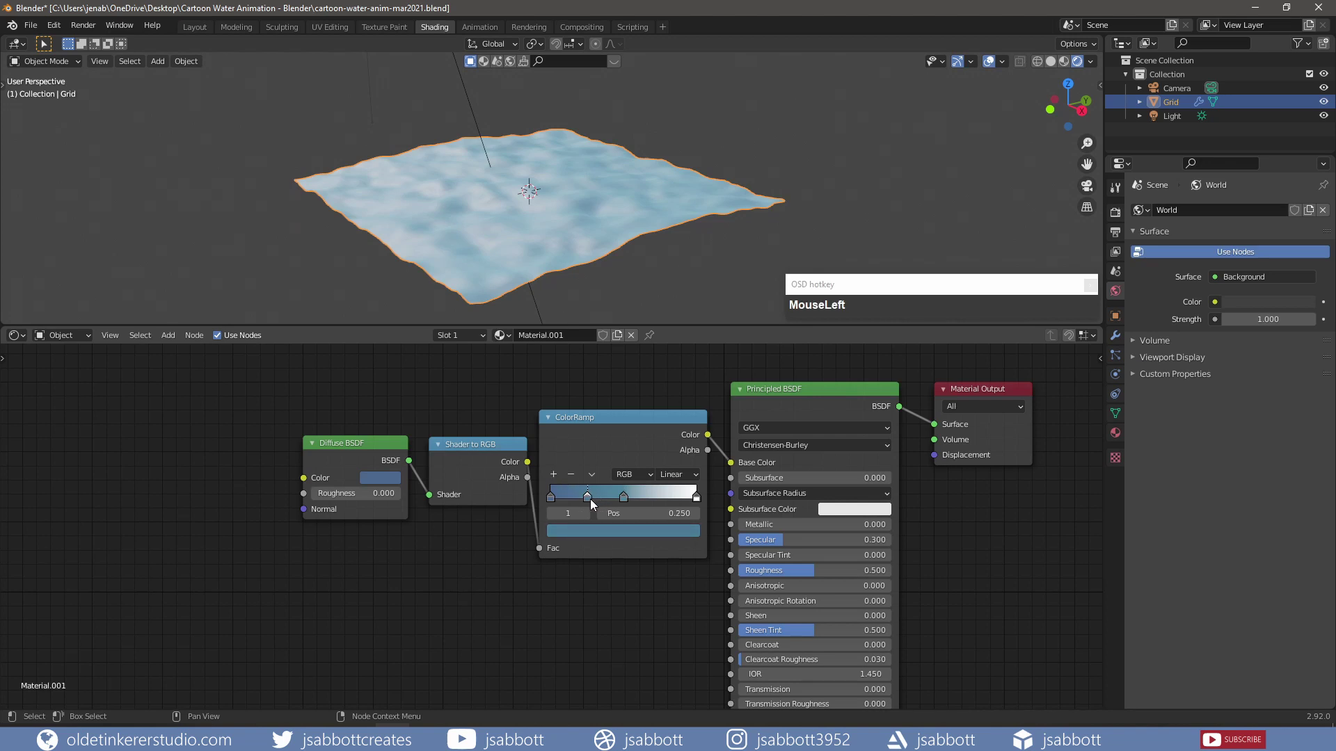
pyautogui.moveTo(590, 498); pyautogui.dragTo(675, 497)
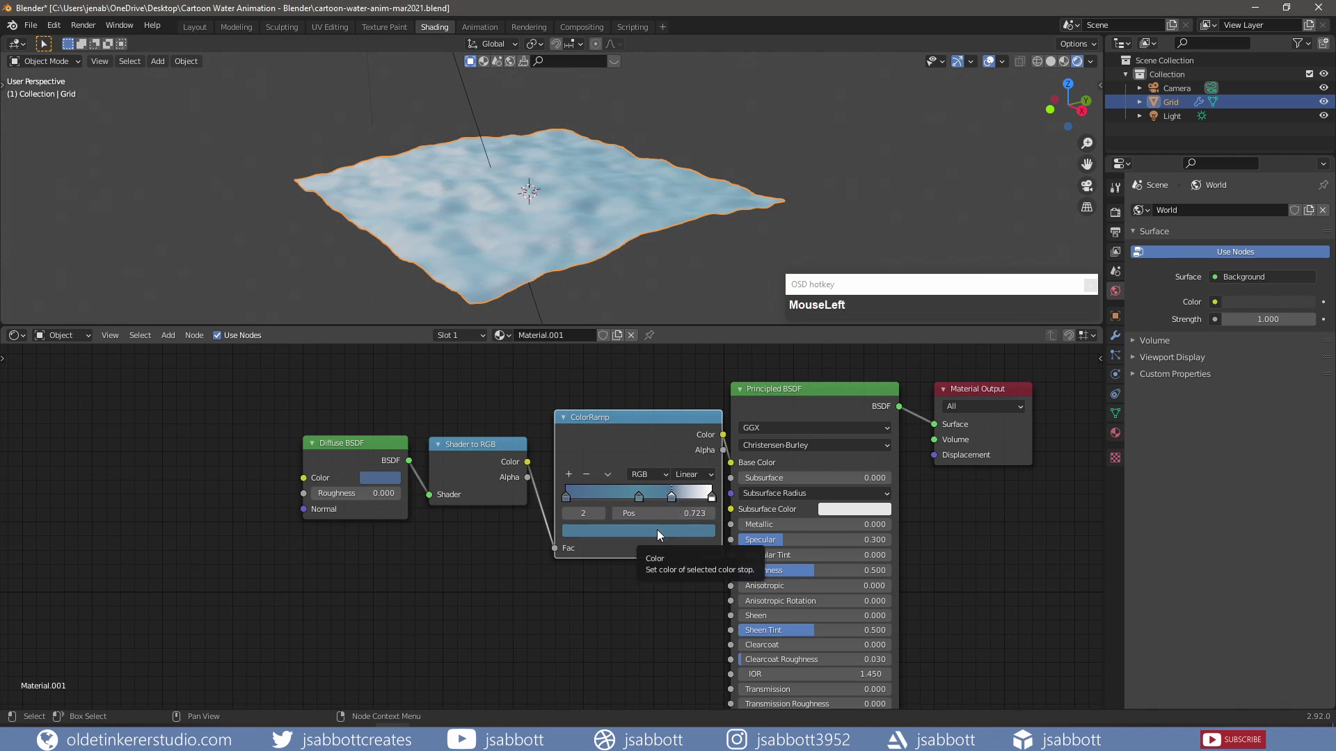
pyautogui.click(657, 531)
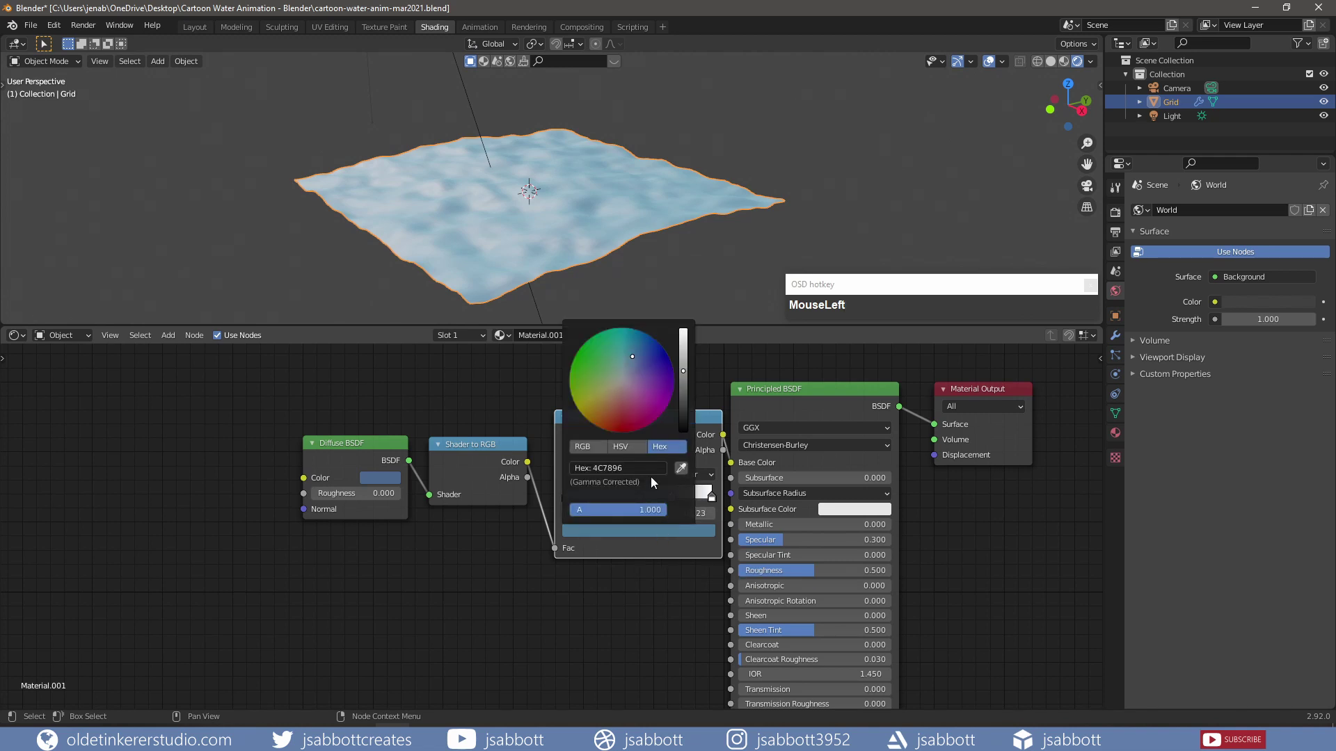
pyautogui.click(633, 469)
pyautogui.write('6a')
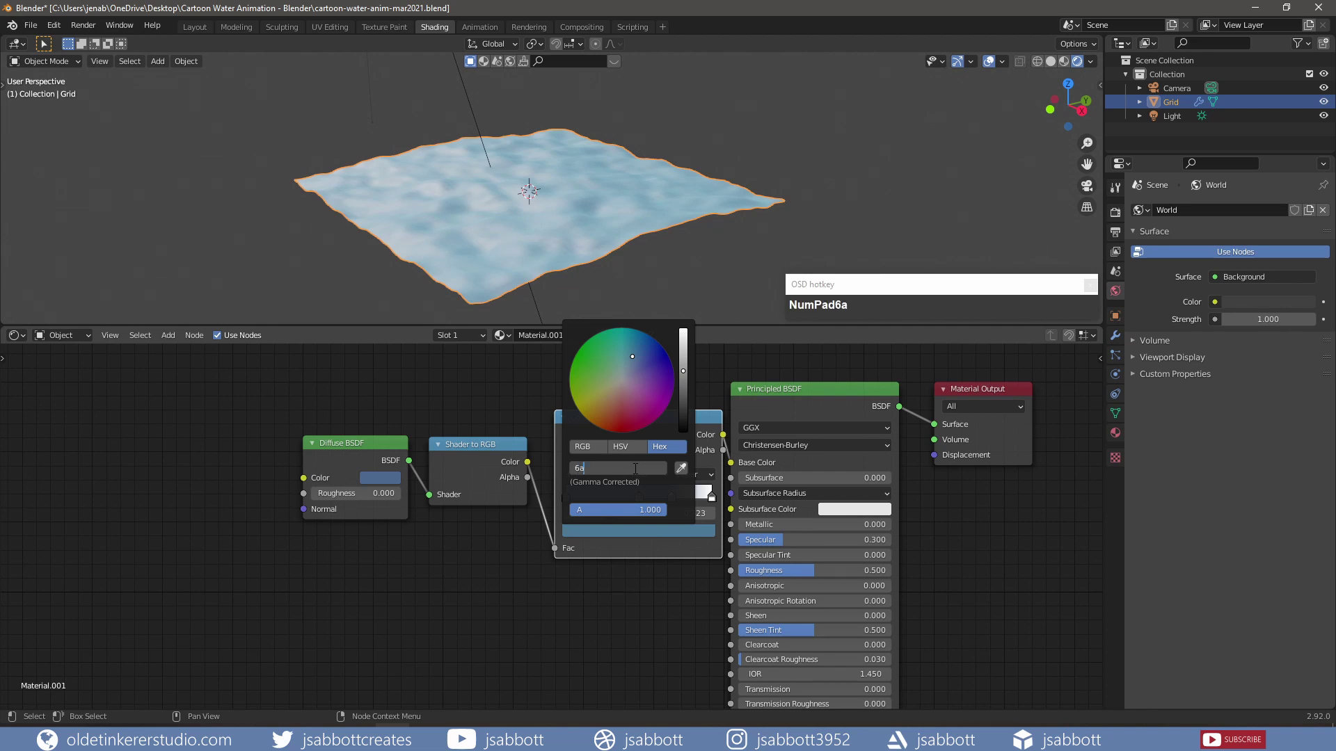
pyautogui.write('c8dc')
pyautogui.press('Return')
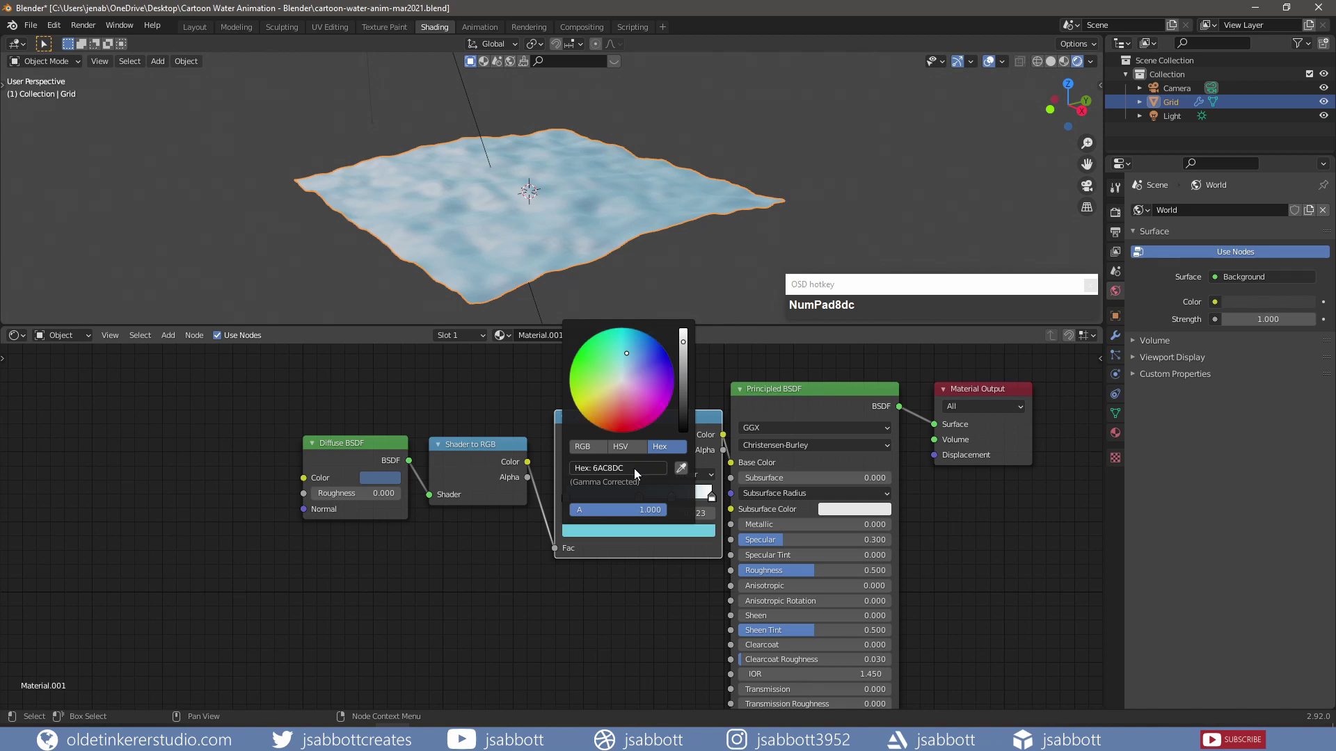
# Set the ColorRamp interpolation to Cardinal and move its stops closer together, with the first at 0.168 and the white one at 0.673.
pyautogui.click(710, 476)
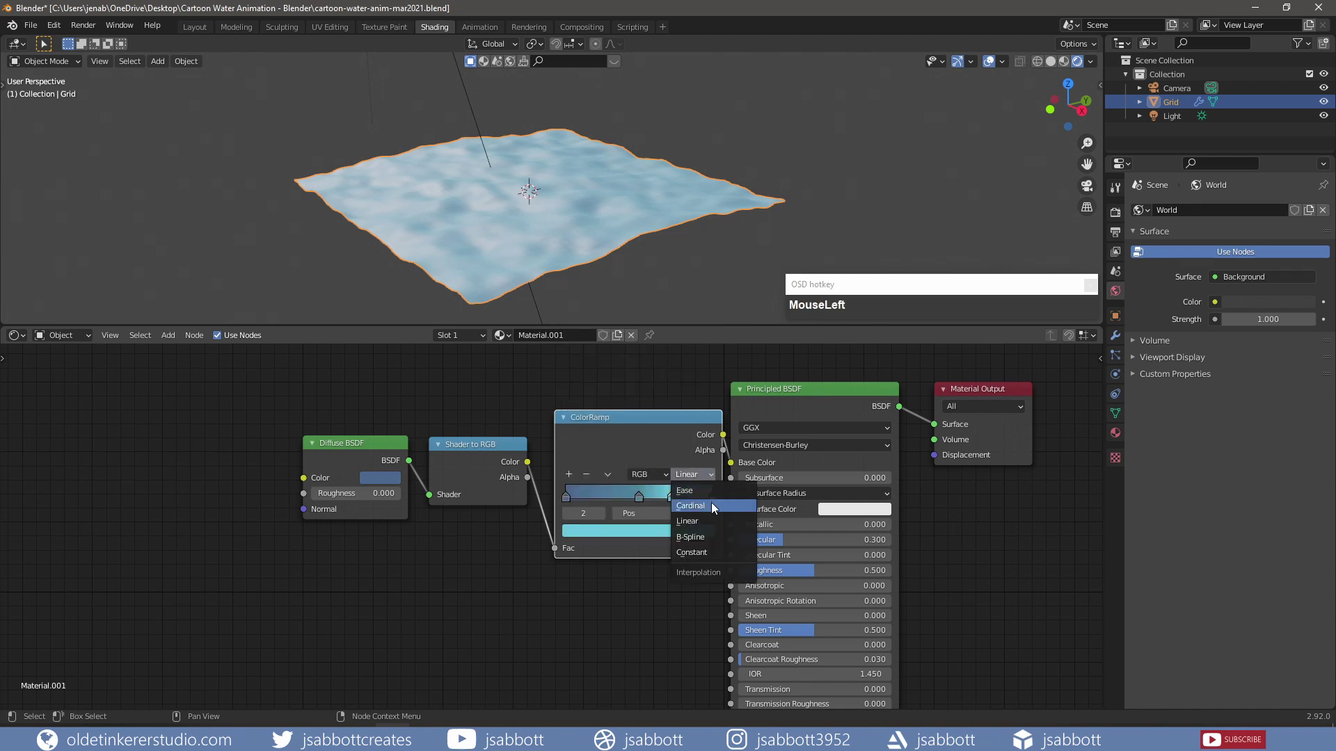
pyautogui.click(711, 506)
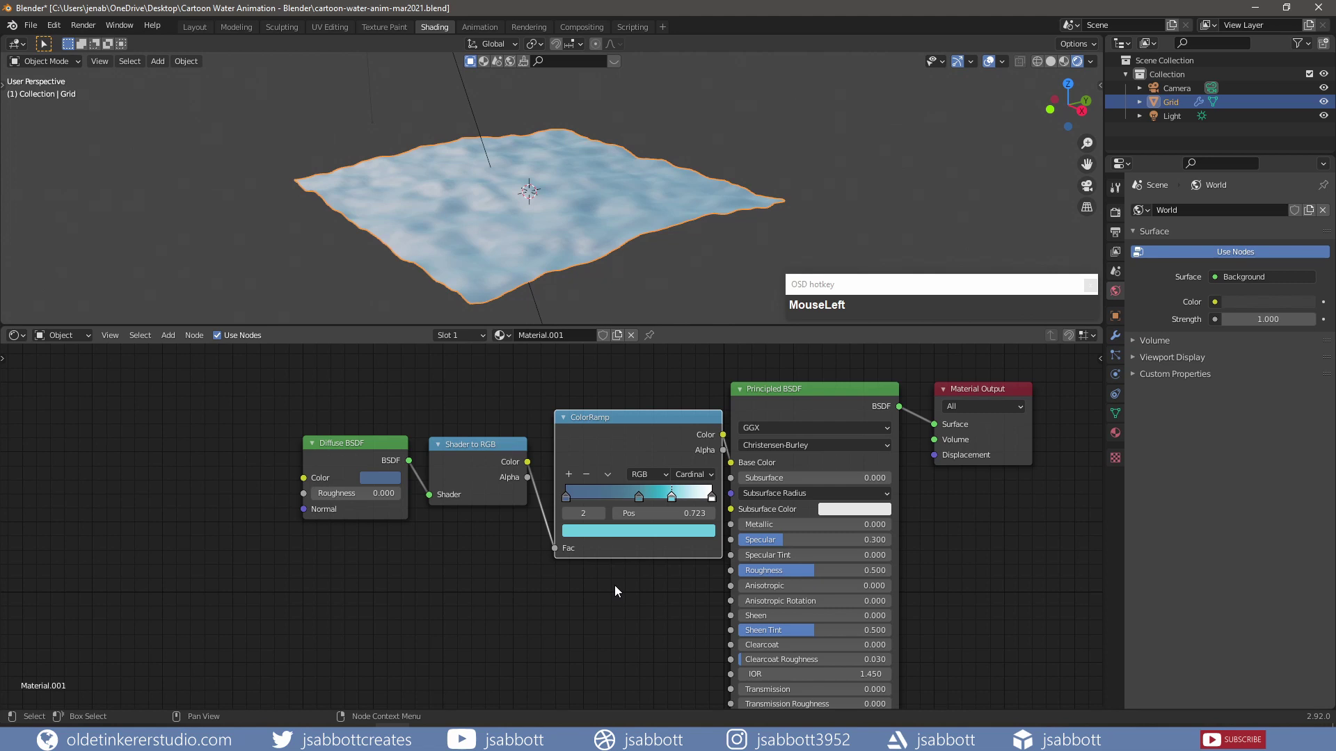
pyautogui.click(566, 498)
pyautogui.click(647, 513)
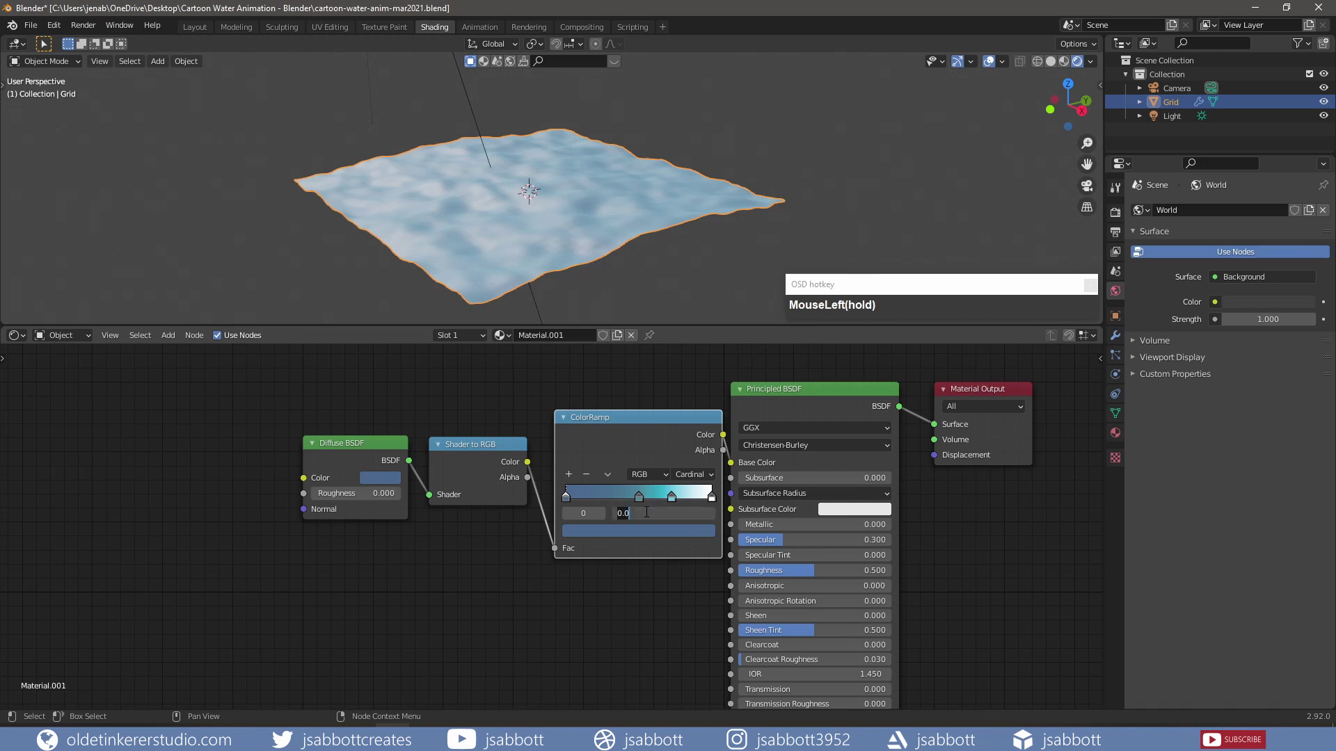
pyautogui.write('.')
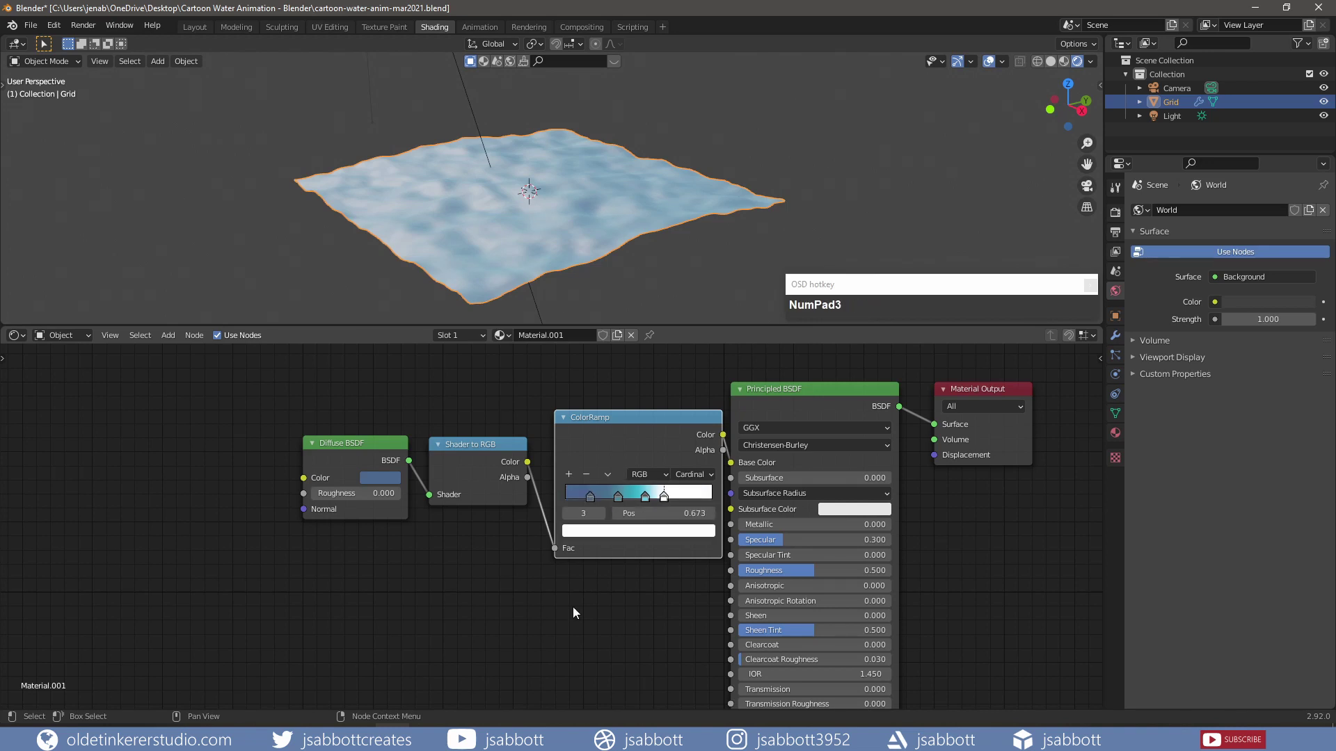
# Duplicate the Shader to RGB and ColorRamp nodes together and place the copies below the originals.
pyautogui.click(494, 449)
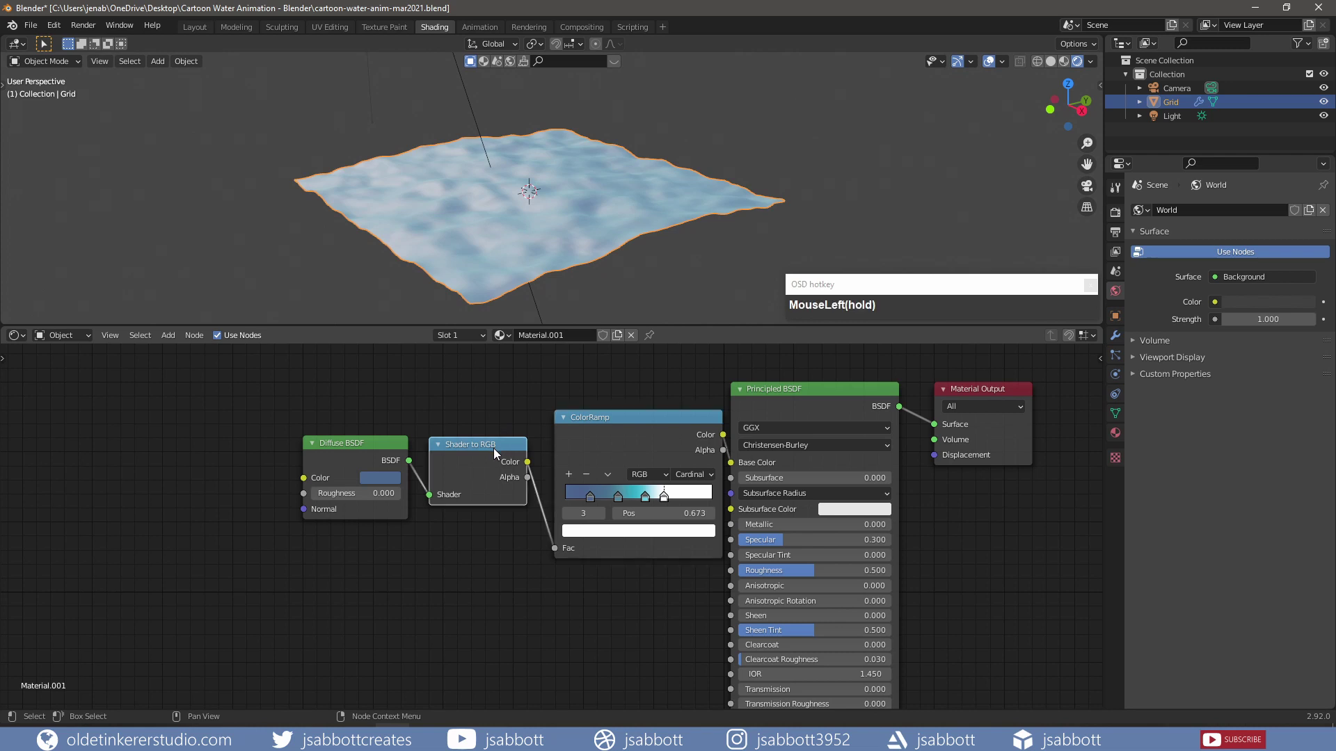
pyautogui.keyDown('shift'); pyautogui.click(649, 418); pyautogui.keyUp('shift')
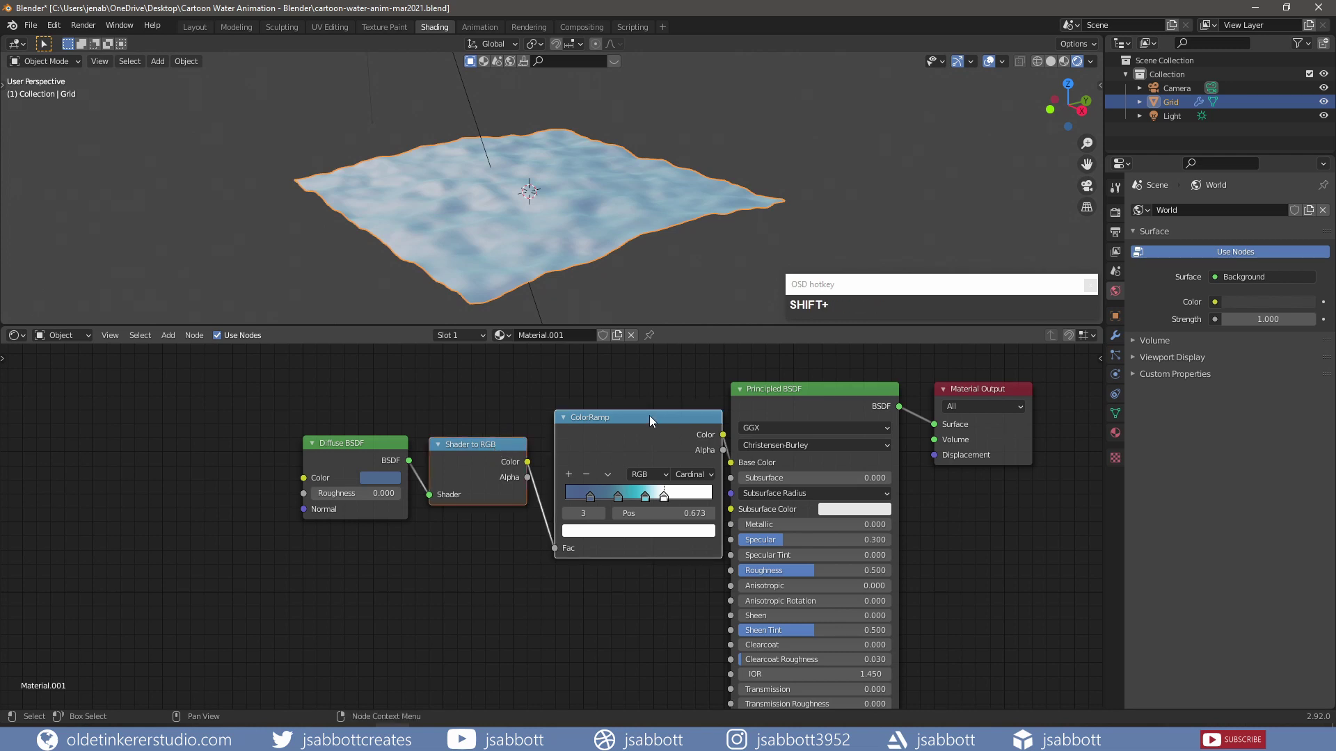
pyautogui.hotkey('shift', 'd')
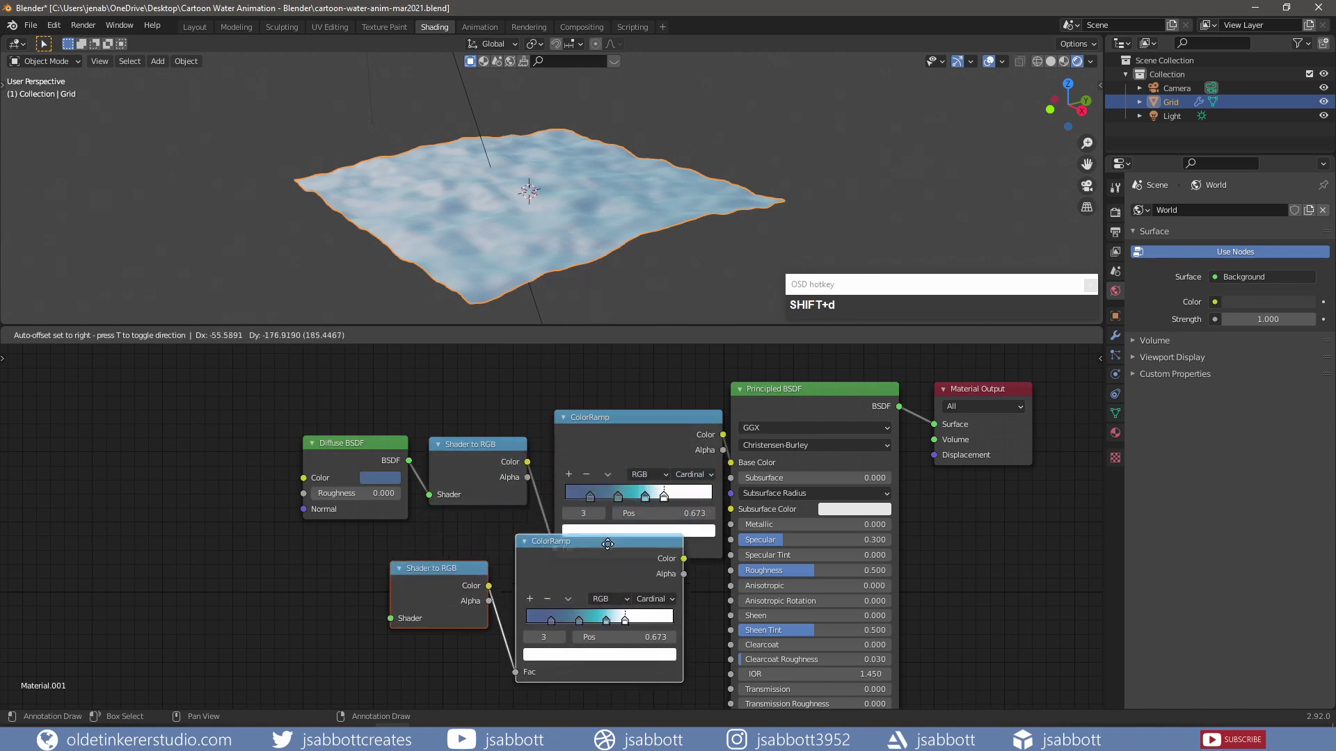
pyautogui.click(646, 574)
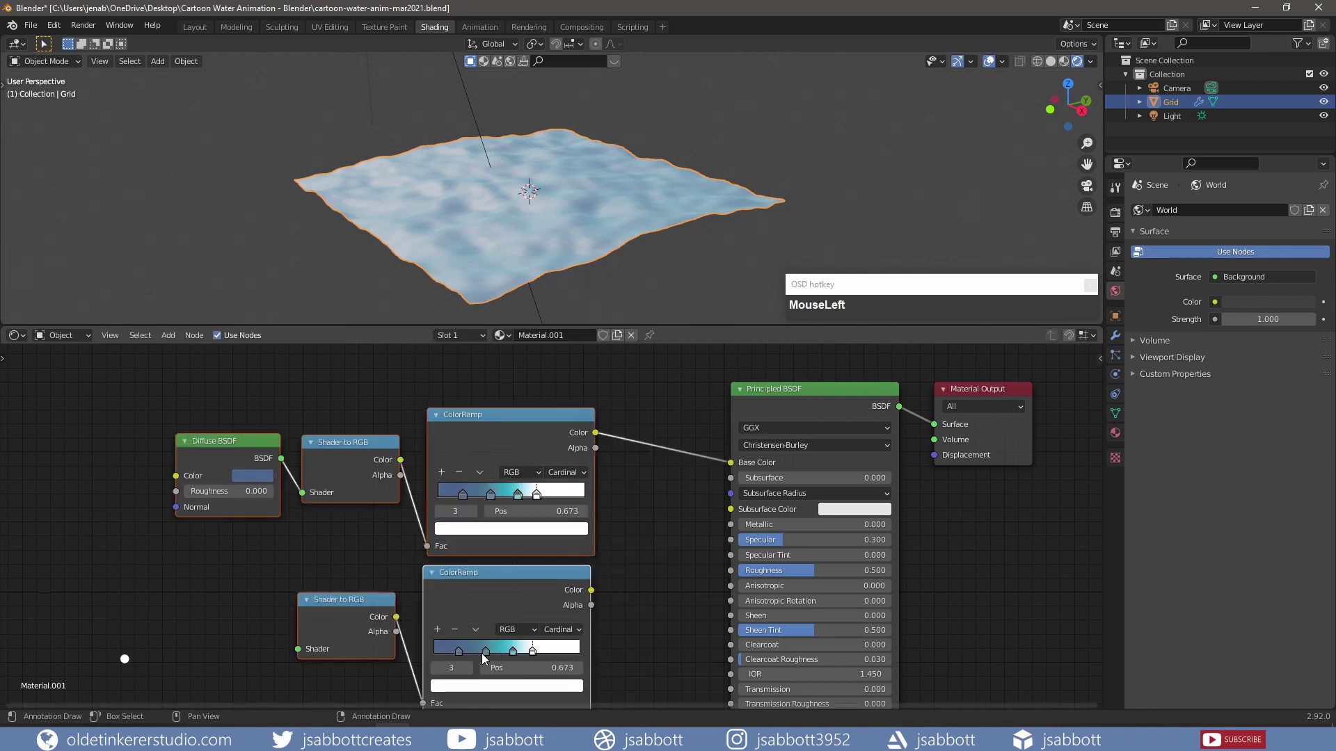
# Delete the two middle color stops from the duplicated ColorRamp, keeping only the dark blue and white stops.
pyautogui.click(486, 652)
pyautogui.moveTo(484, 649); pyautogui.dragTo(458, 627)
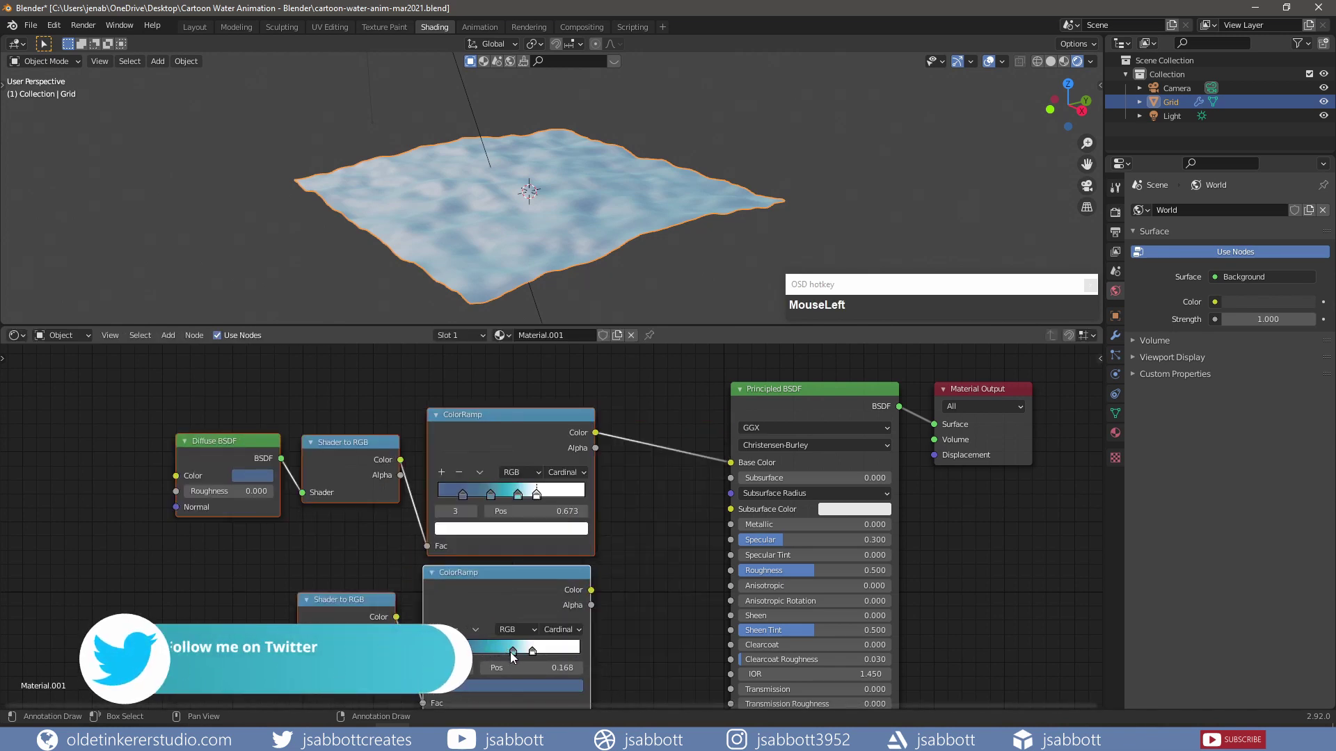
pyautogui.click(511, 653)
pyautogui.click(456, 629)
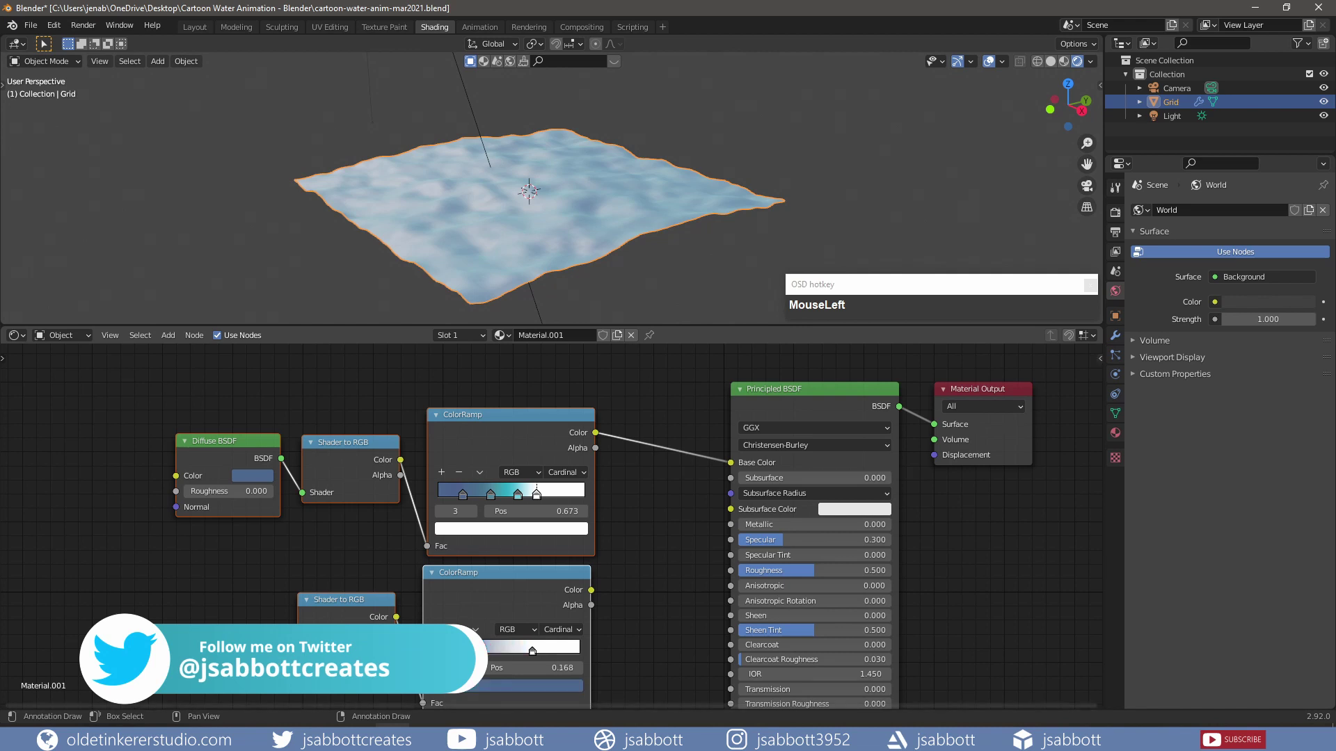
# Spread the duplicated ColorRamp's stops to positions 0.004 and 1.000, and set the first stop's color to black.
pyautogui.moveTo(459, 652); pyautogui.dragTo(435, 652)
pyautogui.moveTo(532, 651); pyautogui.dragTo(582, 653)
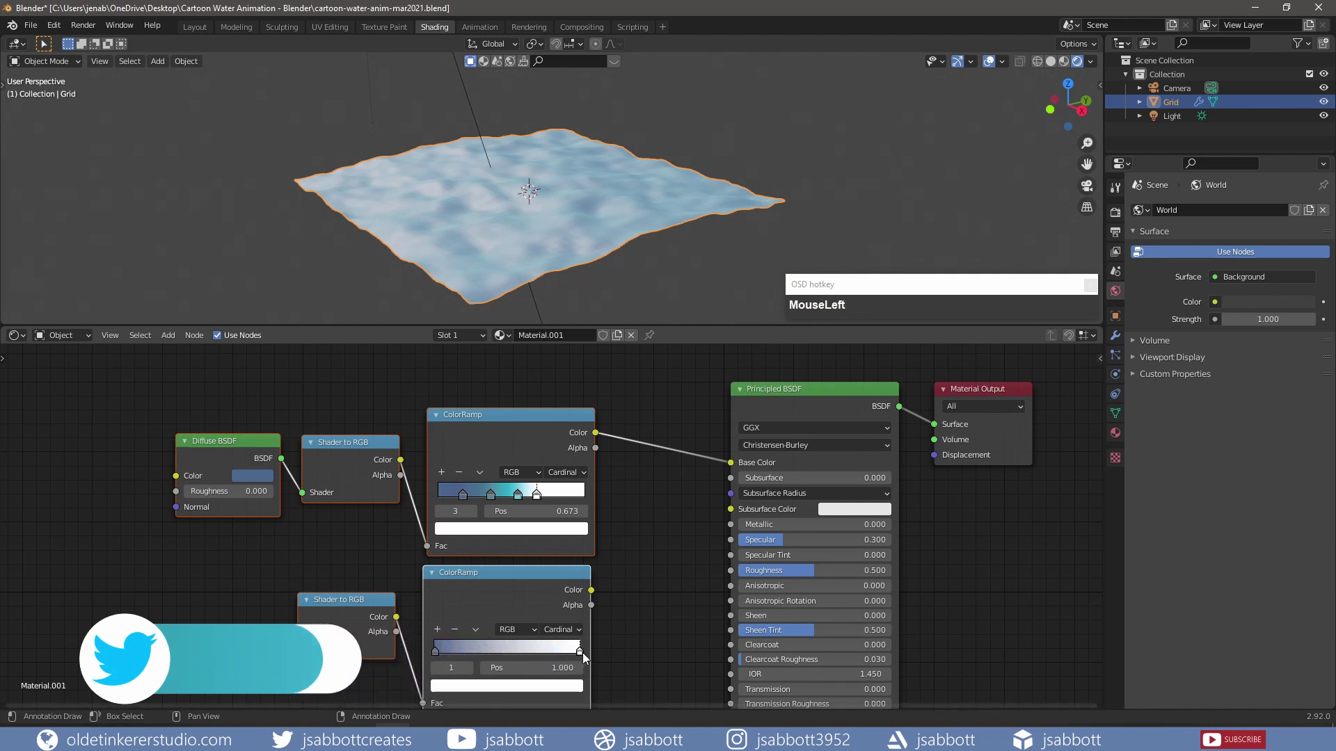
pyautogui.click(434, 649)
pyautogui.click(459, 685)
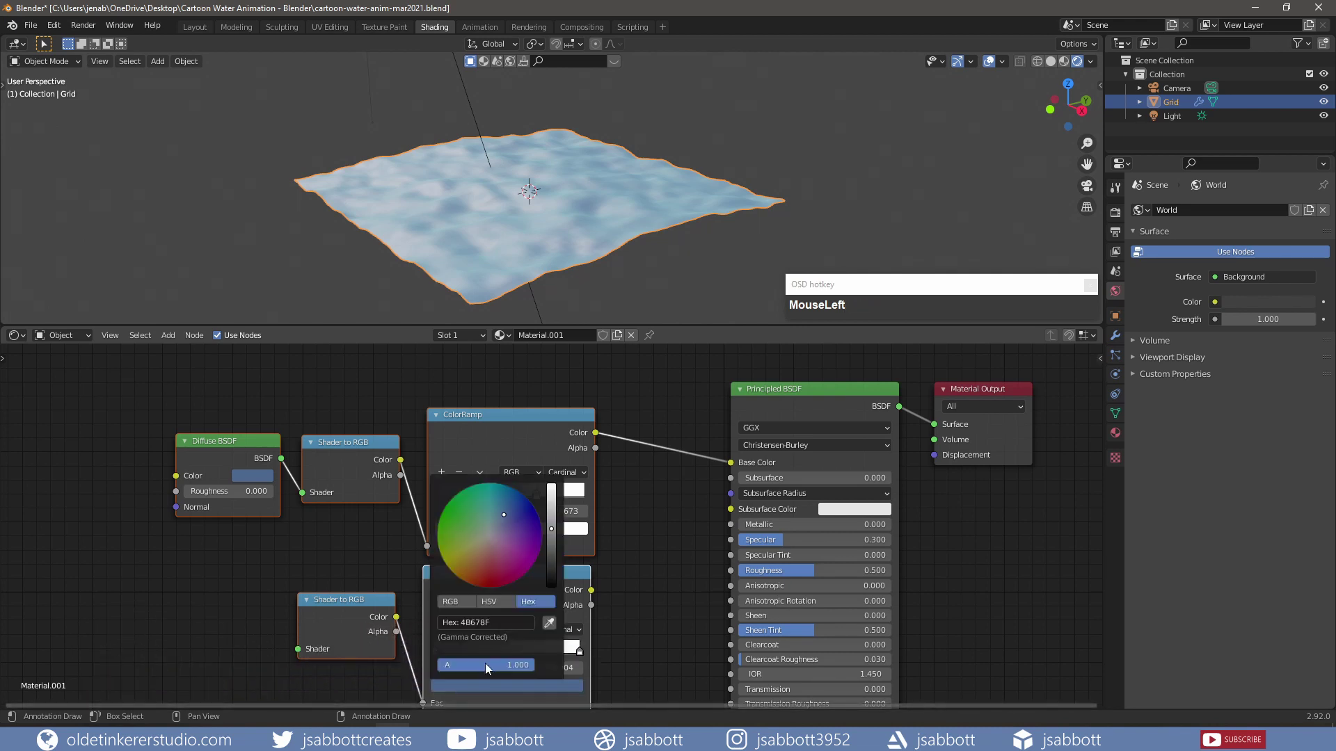
pyautogui.moveTo(551, 529); pyautogui.dragTo(551, 585)
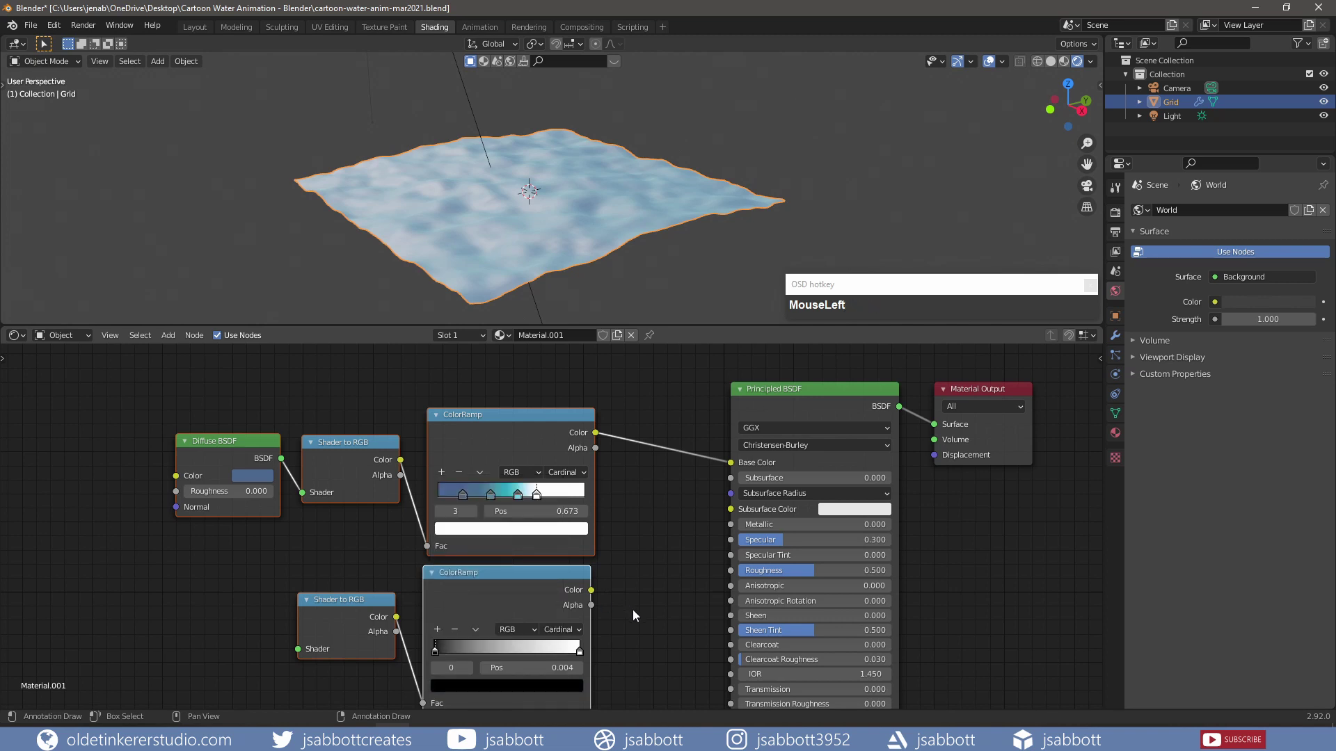
# Add a MixRGB node and place it between the two ColorRamps and the Principled BSDF.
pyautogui.hotkey('shift', 'a')
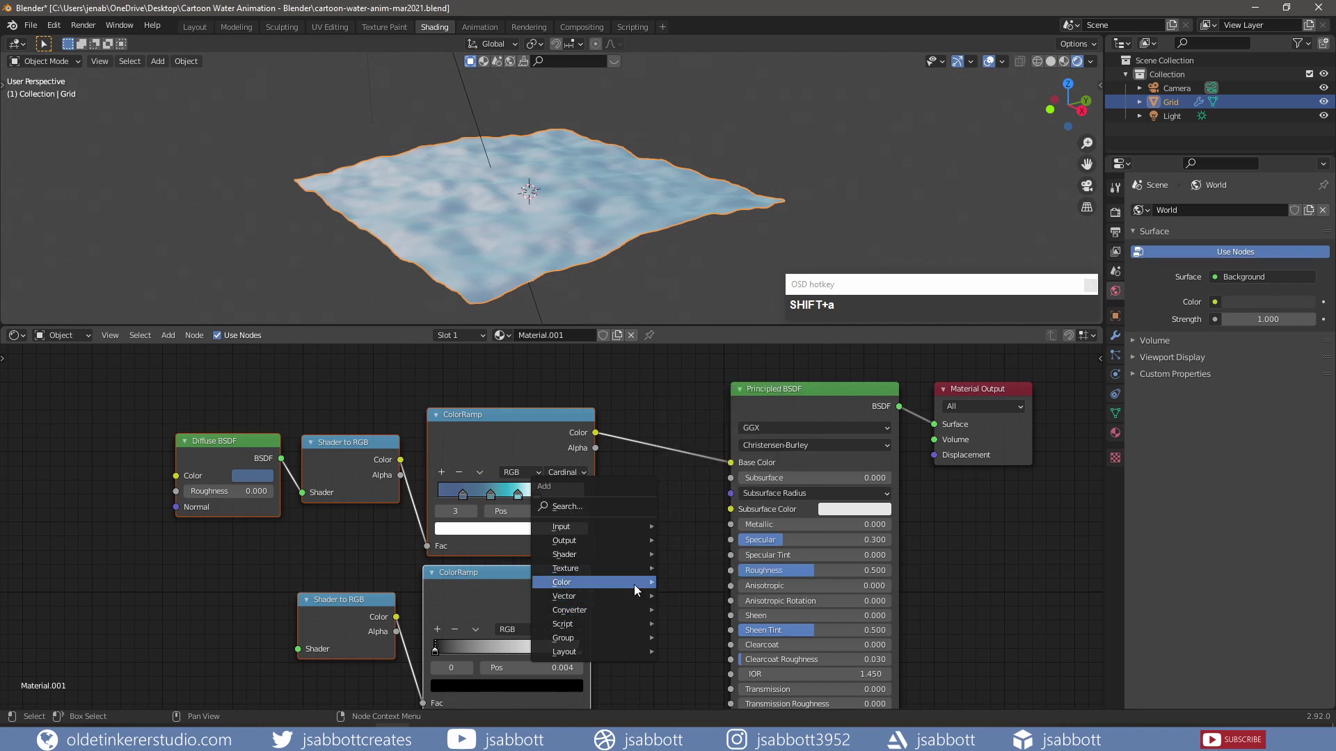
pyautogui.moveTo(633, 583)
pyautogui.click(700, 658)
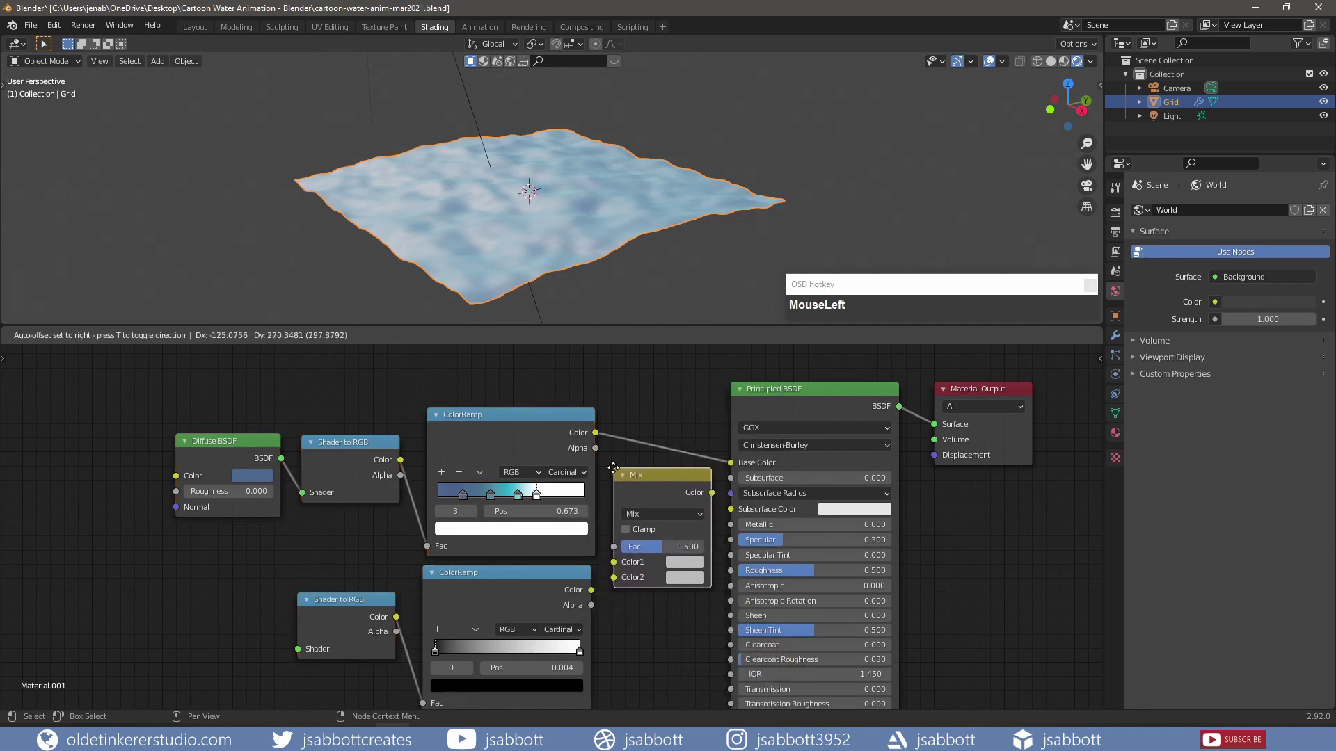
pyautogui.click(615, 466)
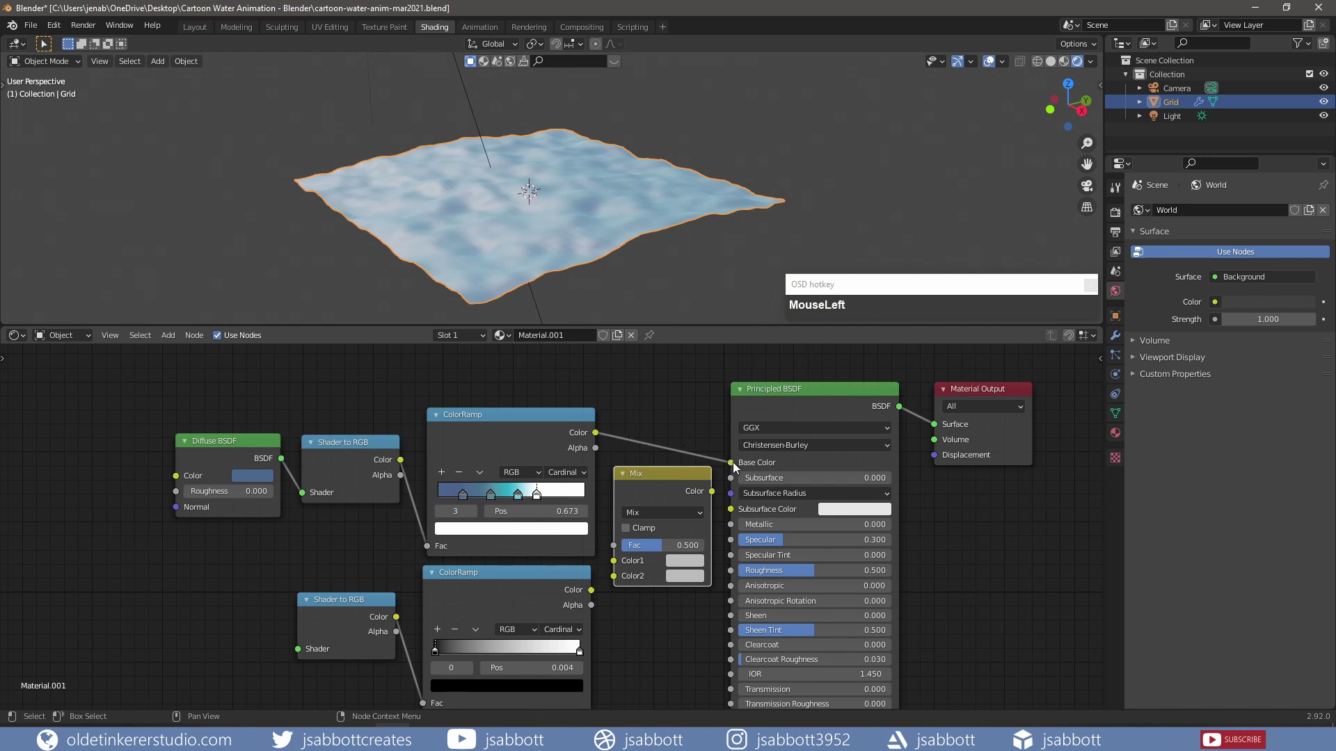
pyautogui.click(638, 487)
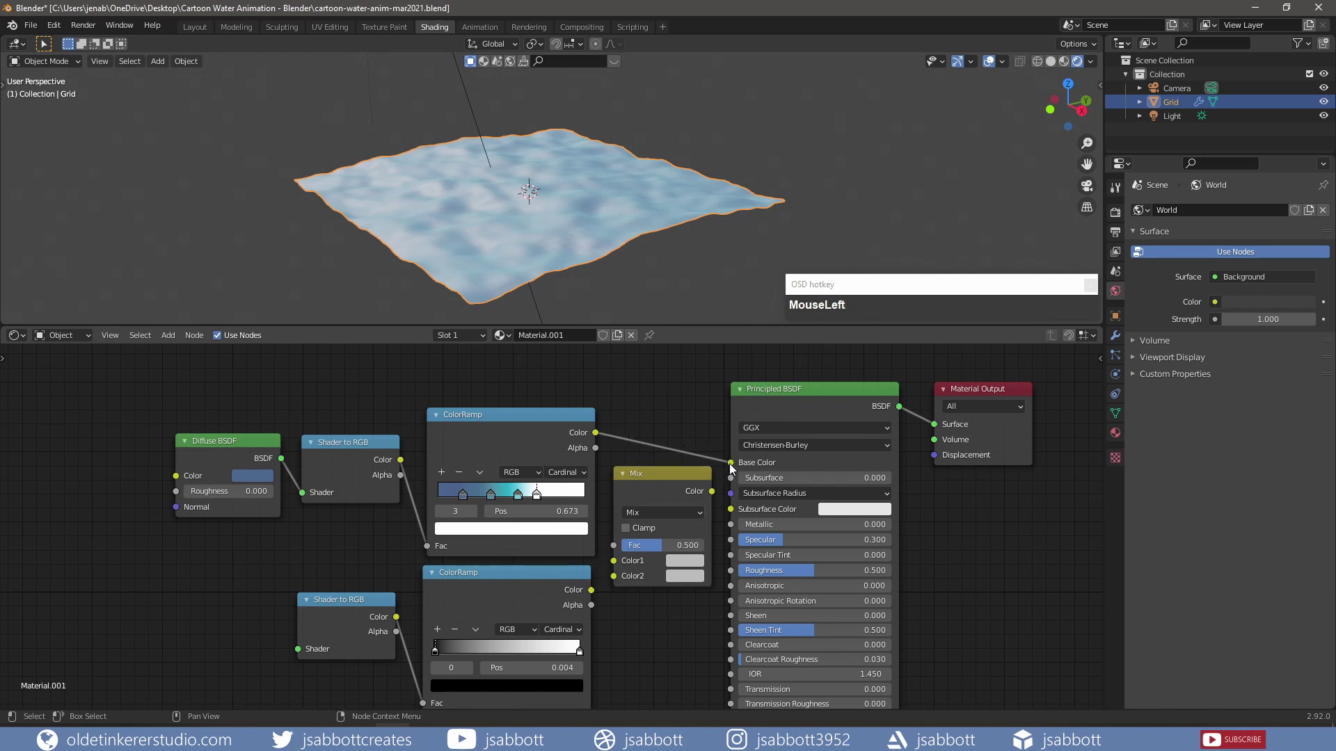
# Feed both ColorRamps into the Mix node's two color inputs and connect its Color output to the Principled BSDF's Base Color.
pyautogui.moveTo(729, 463); pyautogui.dragTo(697, 464)
pyautogui.moveTo(608, 434); pyautogui.dragTo(665, 436)
pyautogui.moveTo(731, 464); pyautogui.dragTo(613, 561)
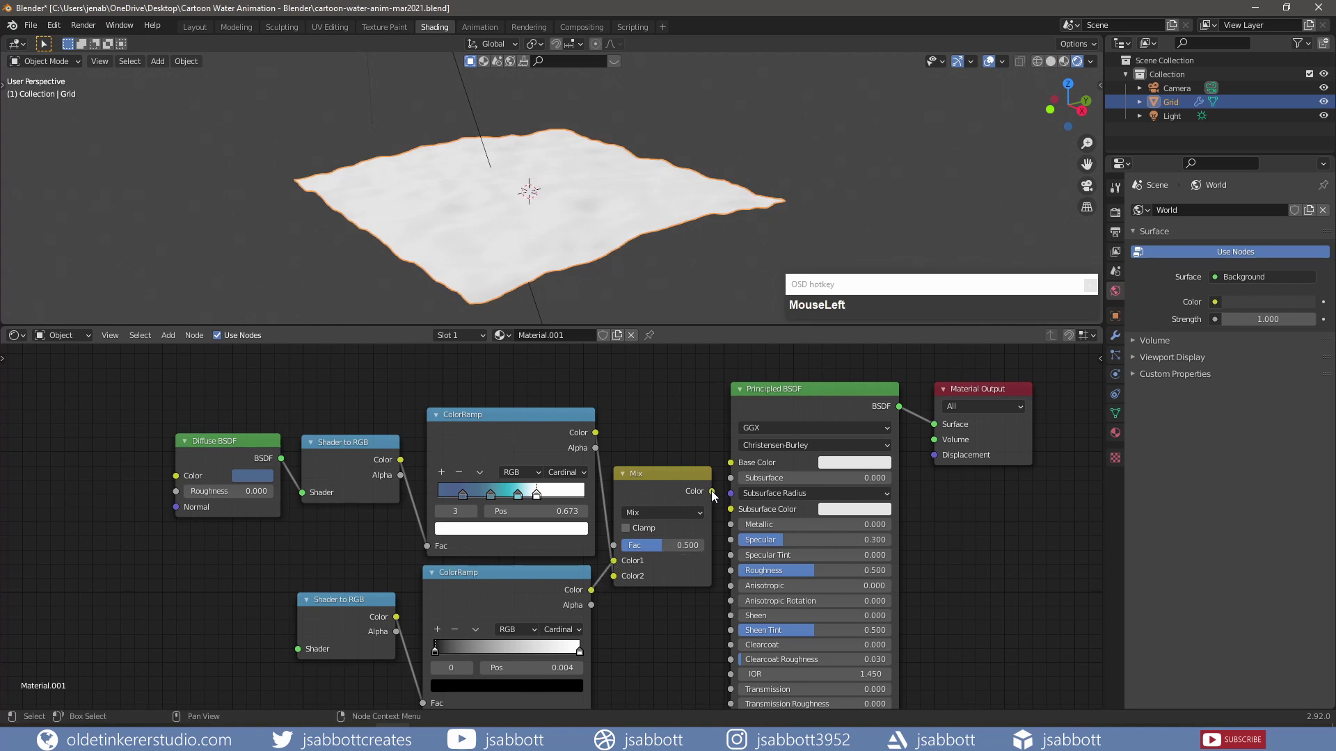
pyautogui.moveTo(711, 490); pyautogui.dragTo(711, 490)
pyautogui.moveTo(711, 490); pyautogui.dragTo(729, 464)
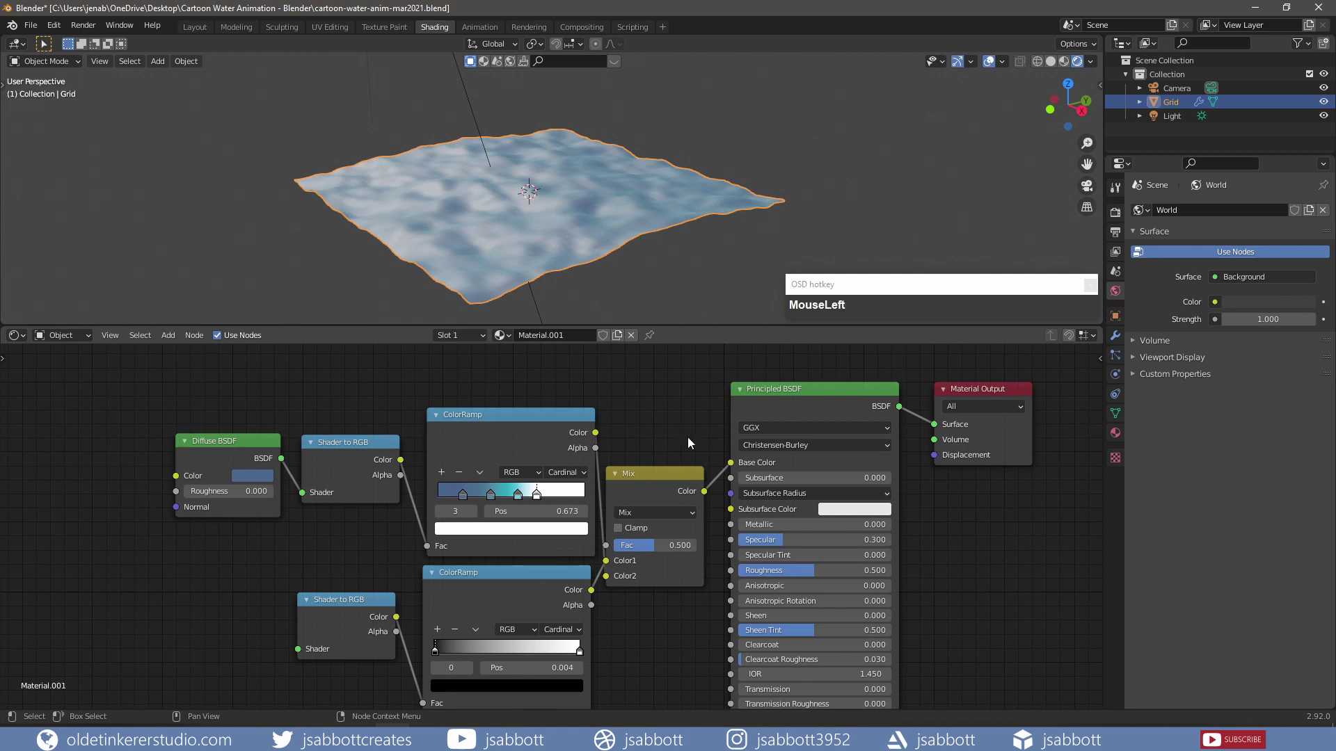
# Set the Principled BSDF's Specular to 0.200 and the Mix node's factor to 0.308.
pyautogui.doubleClick(793, 541)
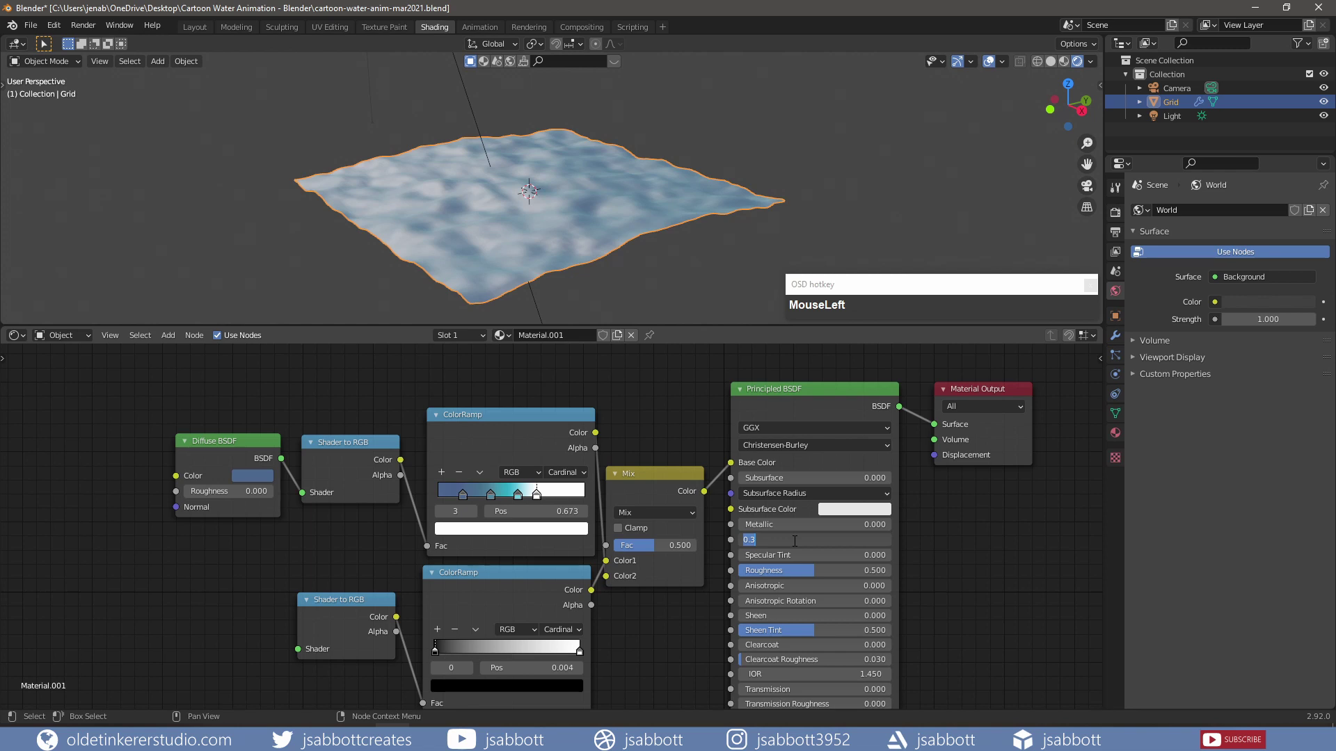
pyautogui.write('.200')
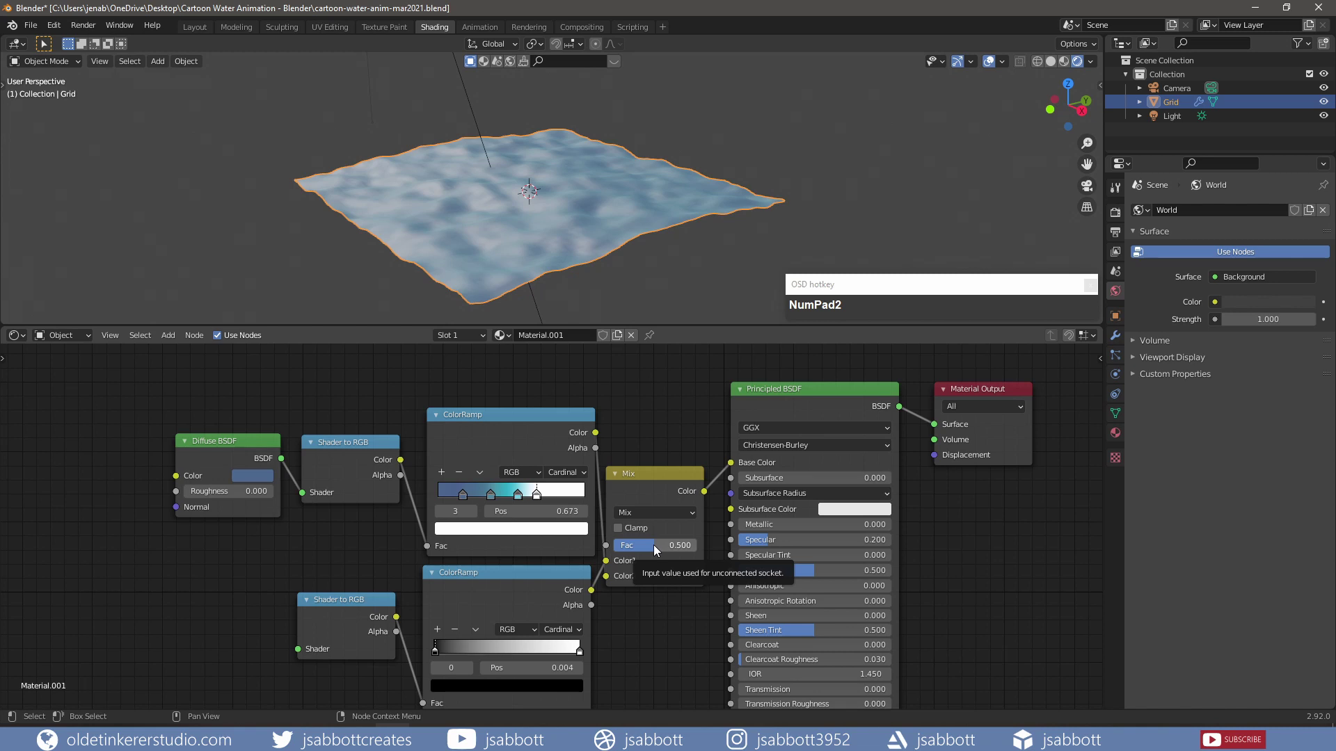
pyautogui.moveTo(653, 544); pyautogui.dragTo(638, 545)
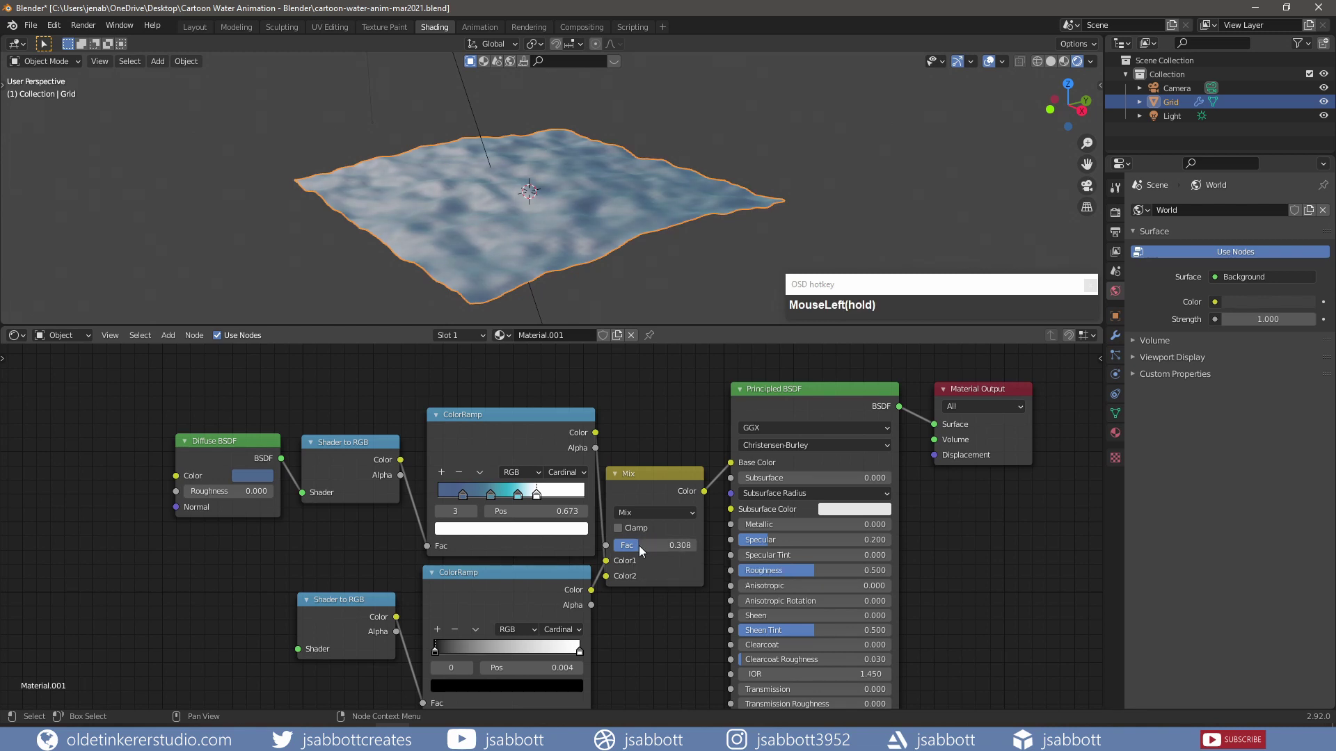
# Rotate the light slightly to change how it strikes the water, and reselect the grid.
pyautogui.click(1174, 116)
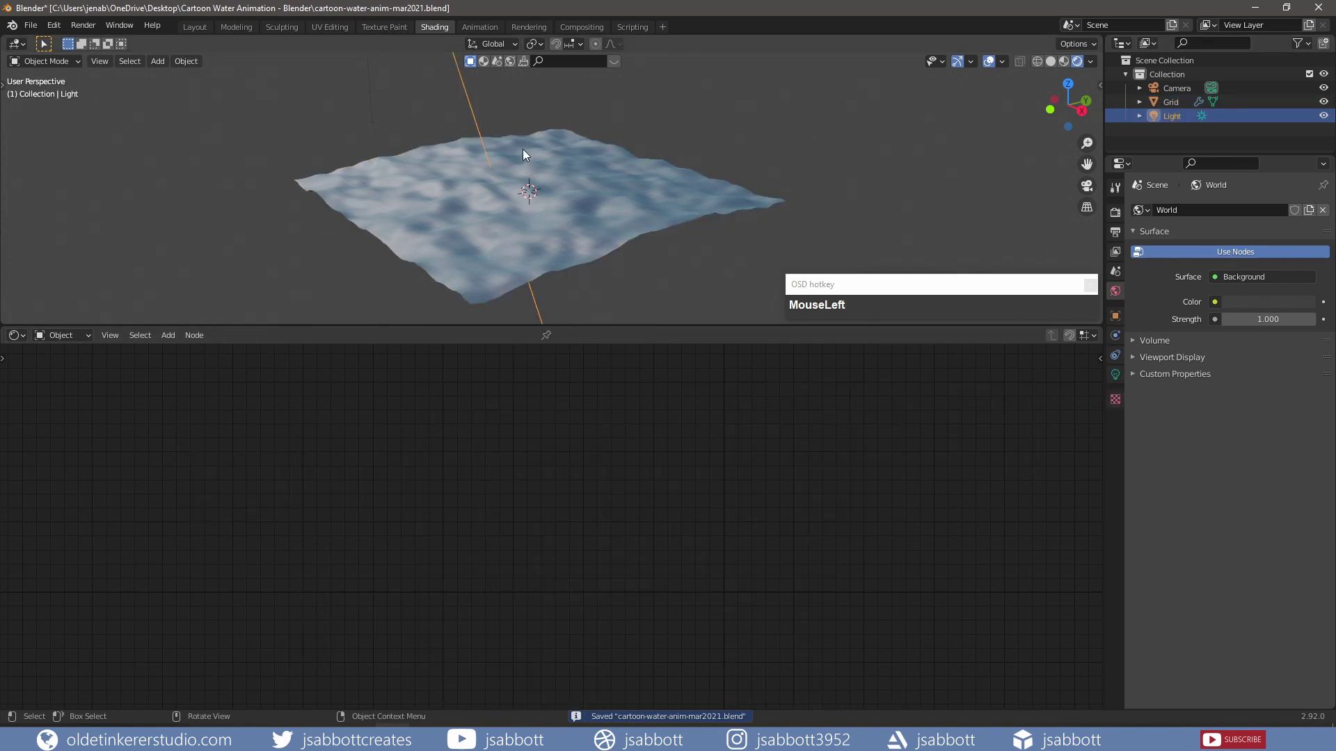
pyautogui.press('r')
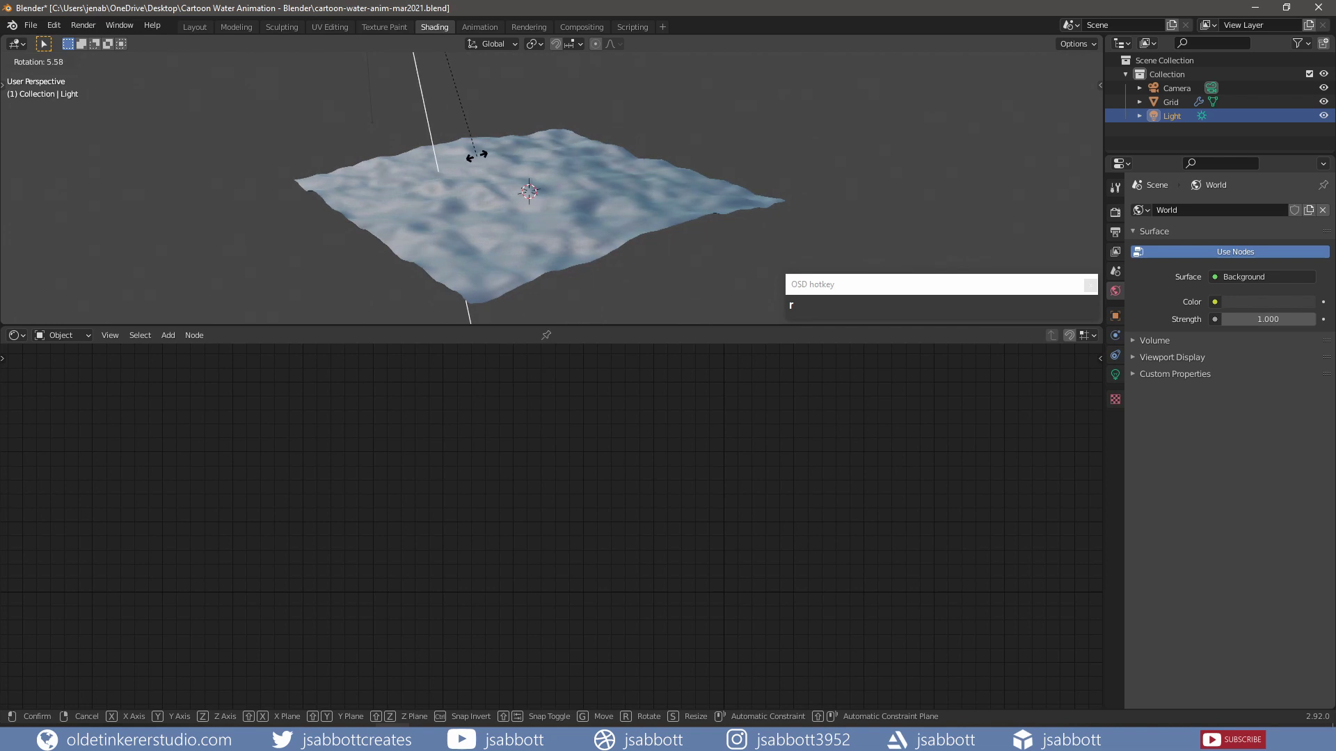
pyautogui.click(518, 159)
pyautogui.click(496, 265)
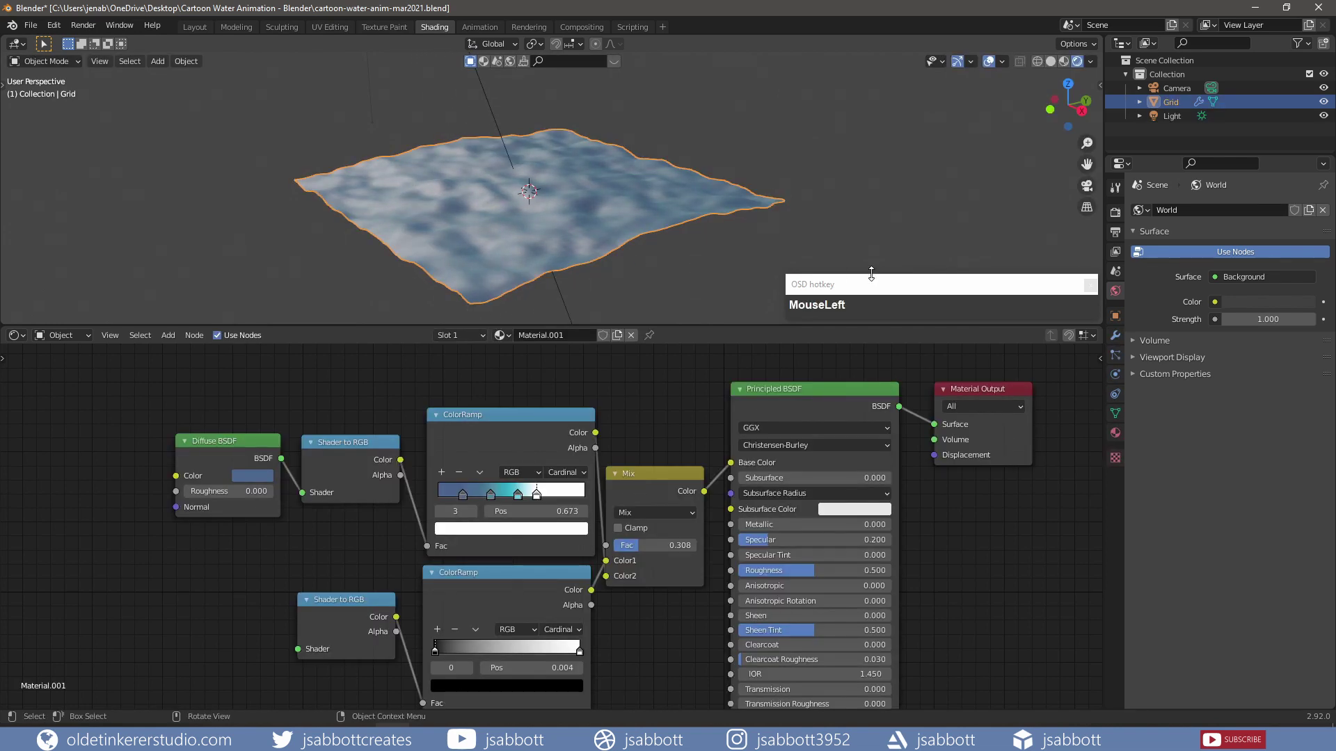
# Set the render output's file format to FFmpeg Video and change its encoding container from Matroska.
pyautogui.click(1113, 233)
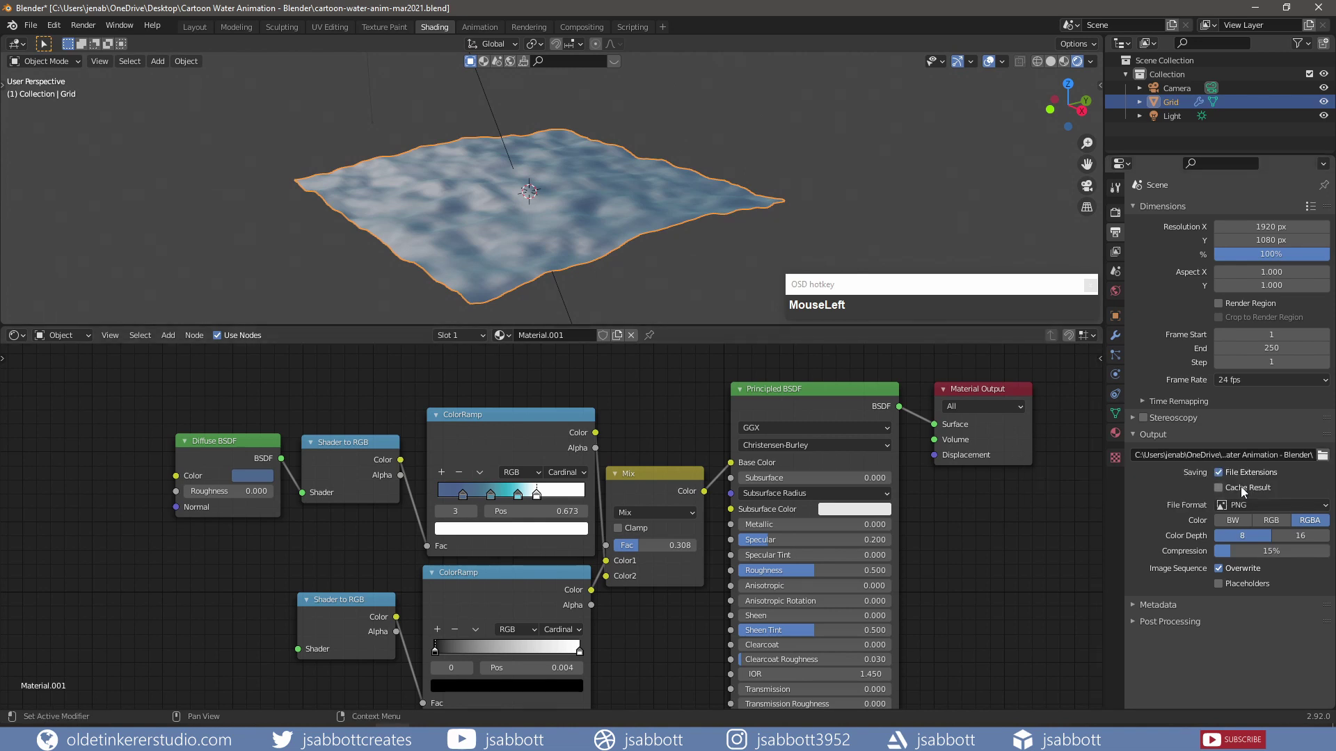
pyautogui.click(1253, 505)
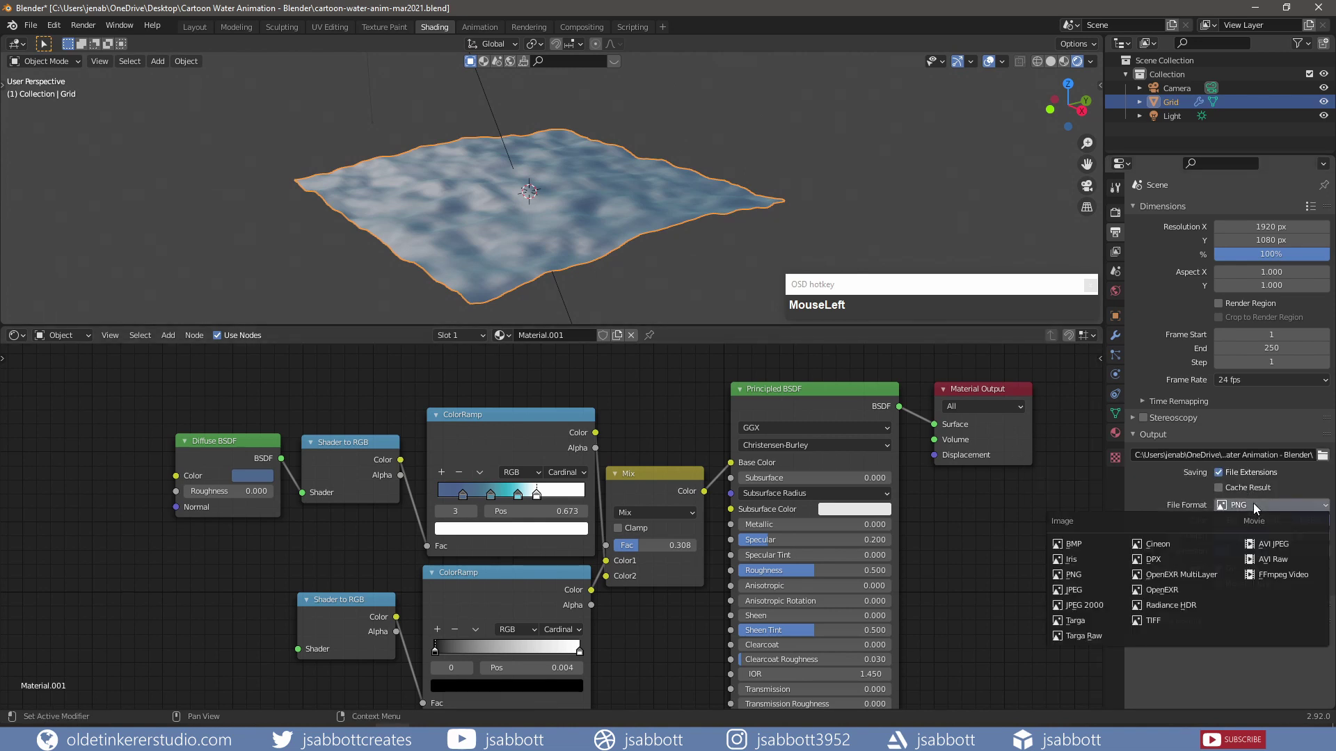
pyautogui.click(1285, 575)
pyautogui.click(1145, 541)
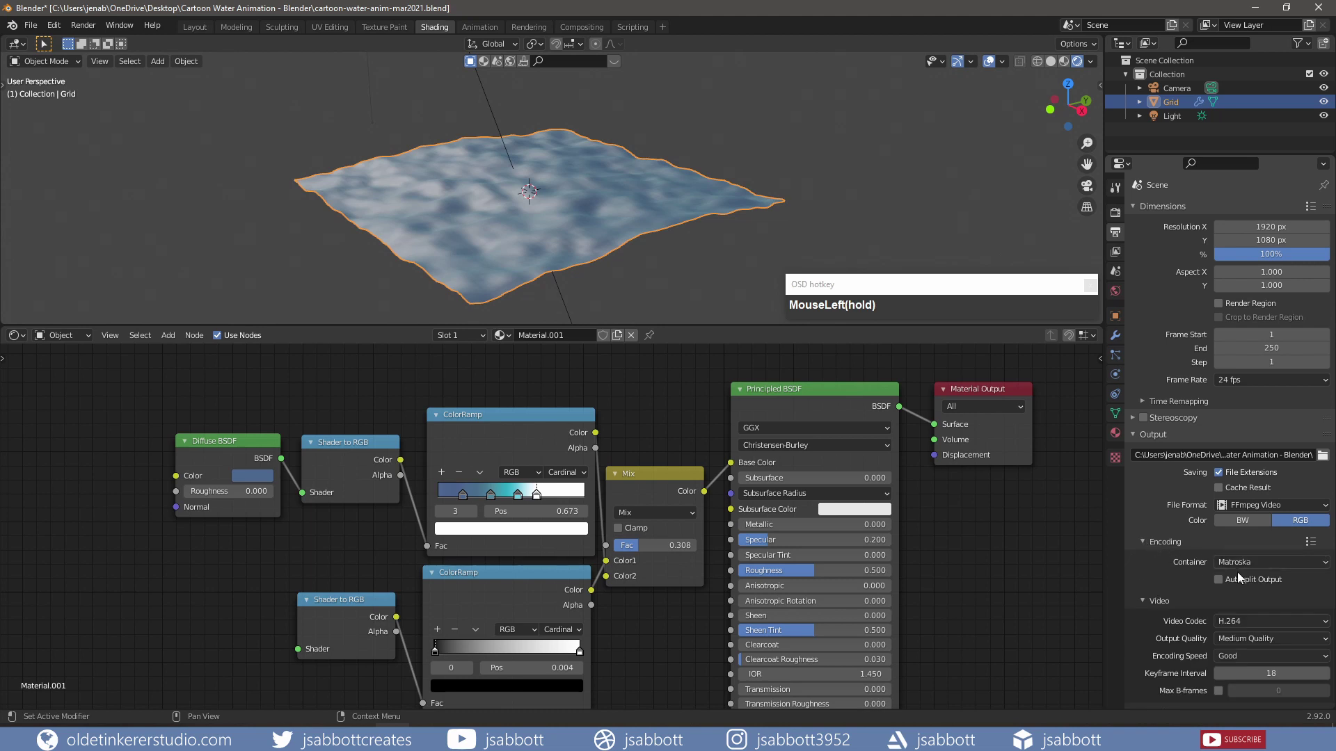
pyautogui.moveTo(1239, 563); pyautogui.dragTo(1244, 486)
# Make the Eevee render background transparent in the Film settings.
pyautogui.click(1114, 212)
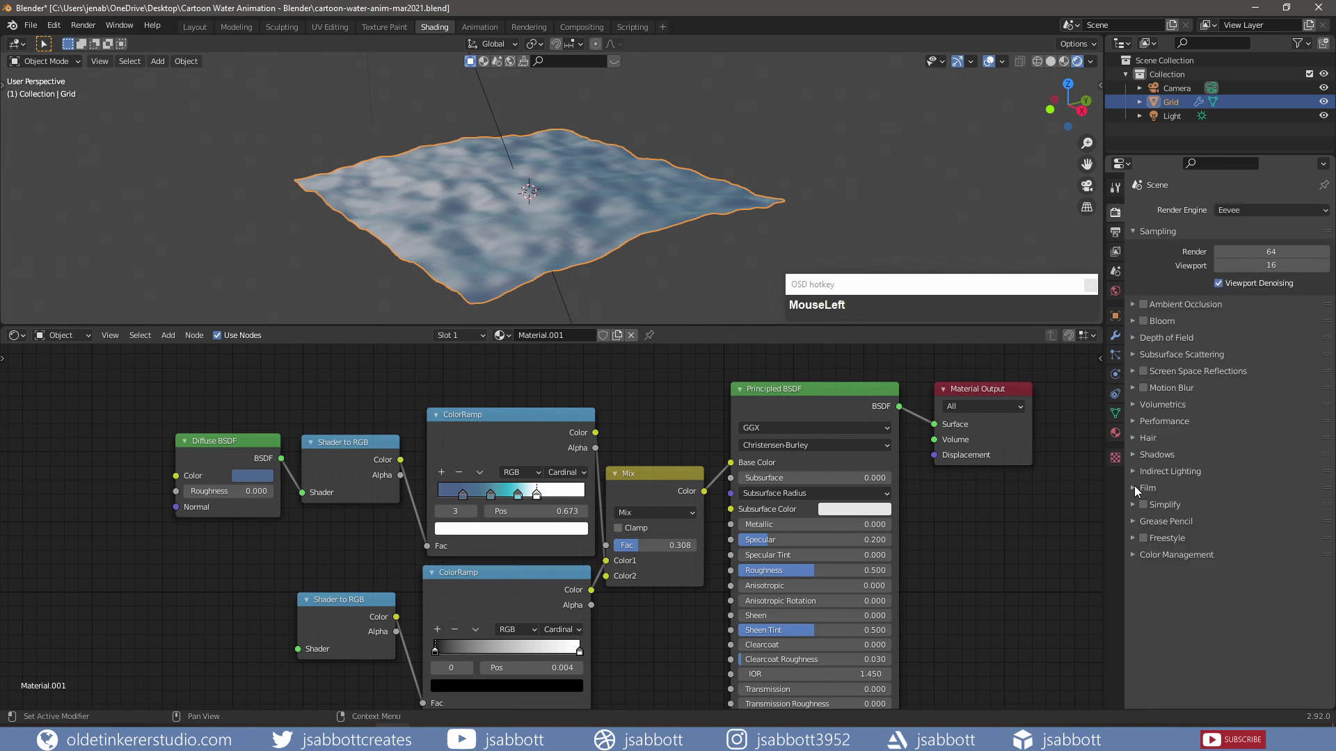
pyautogui.click(1146, 487)
pyautogui.click(1212, 524)
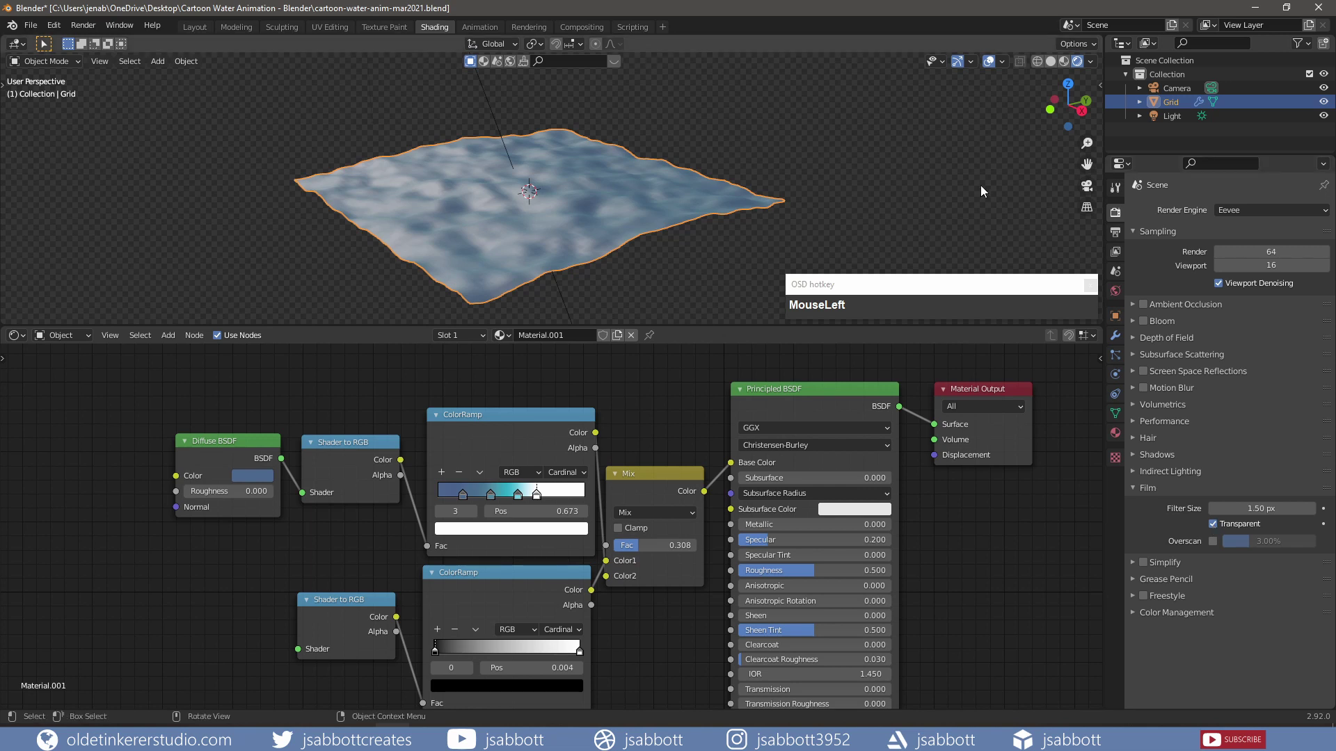
# Lock the camera to the view and frame the entire water grid from the camera's perspective.
pyautogui.press('n')
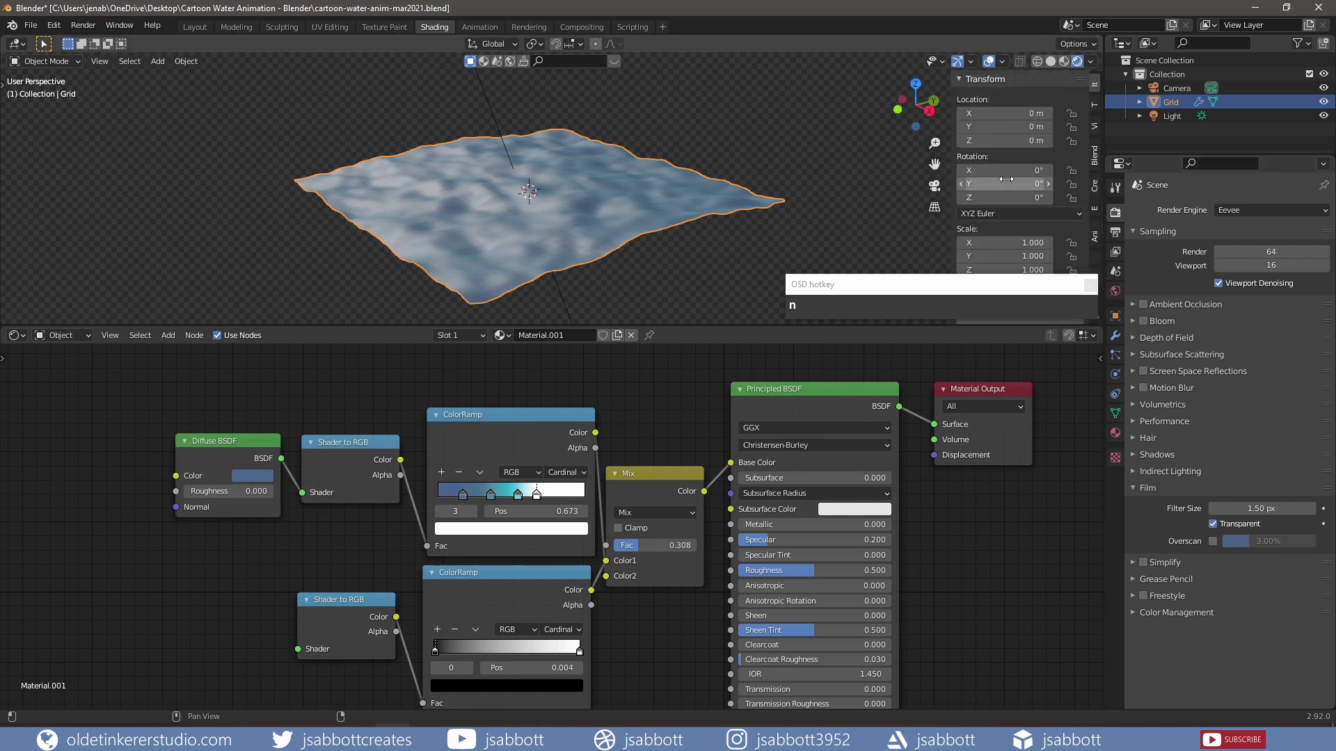
pyautogui.click(1095, 125)
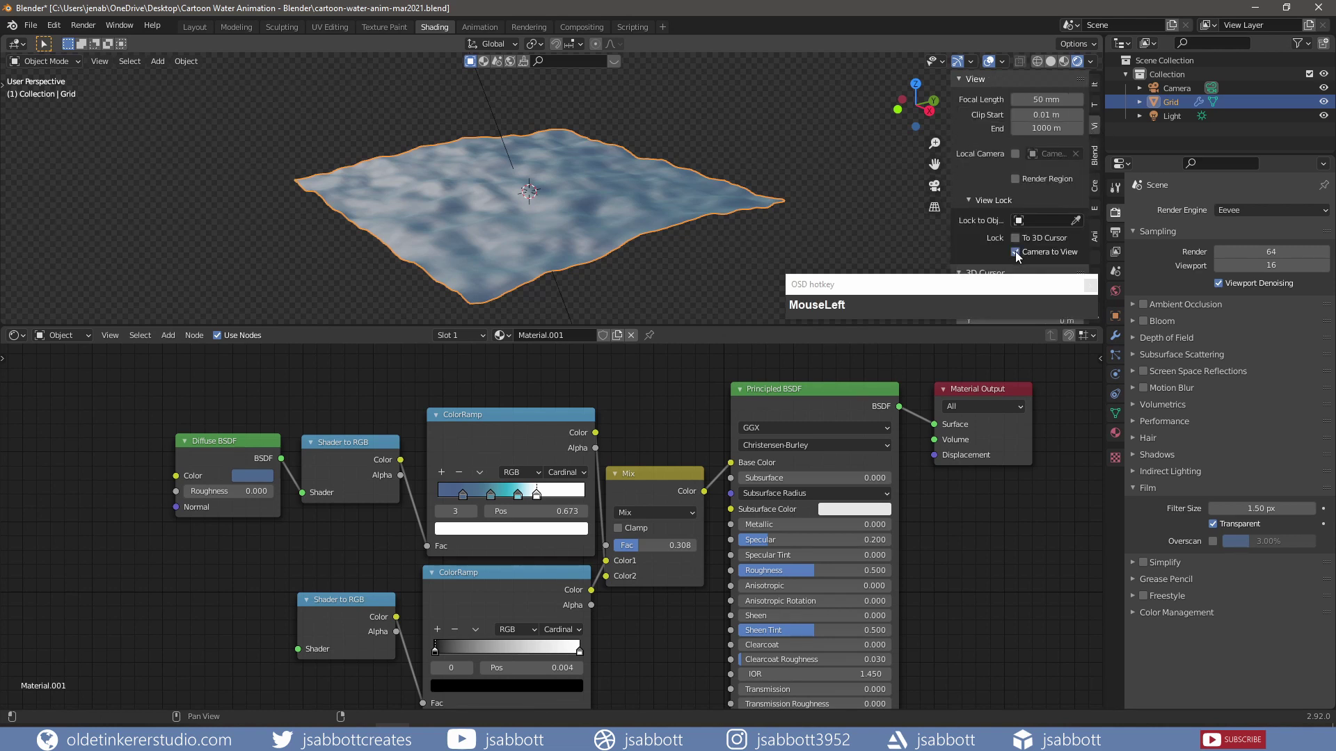
pyautogui.press('n')
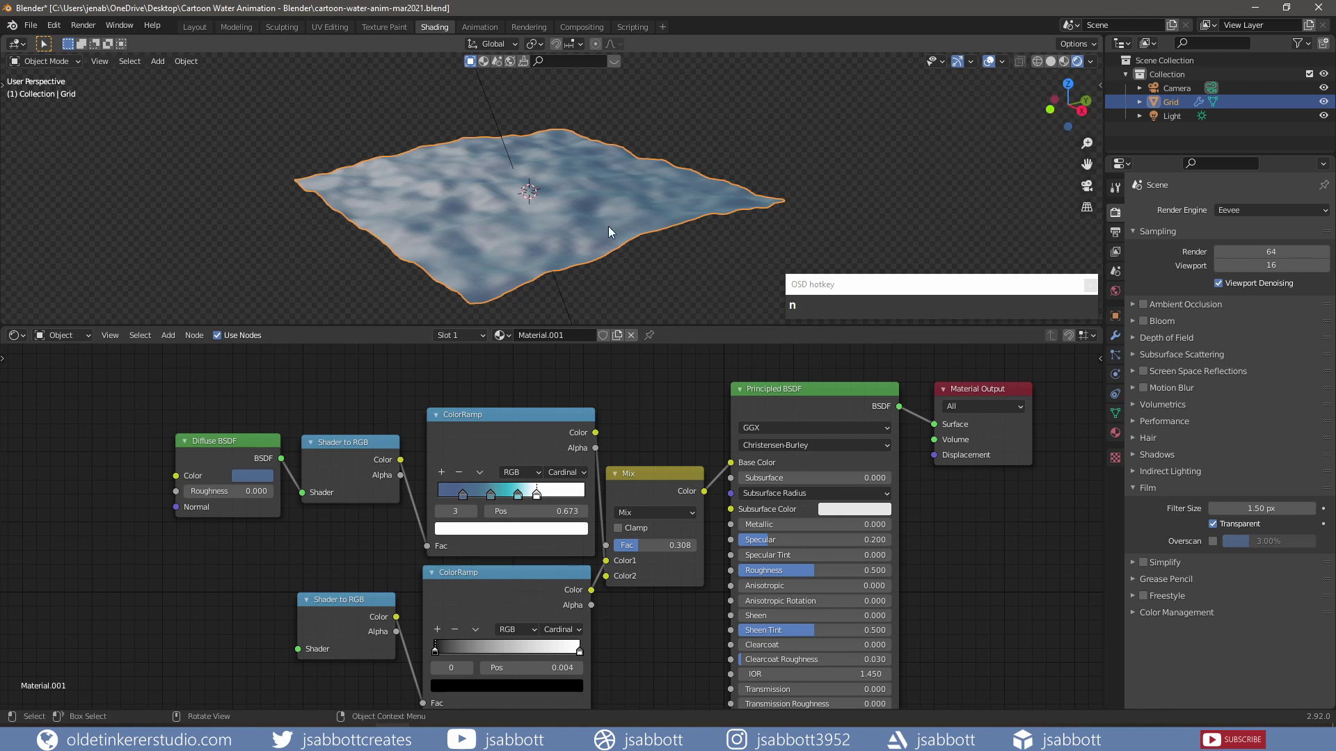
pyautogui.press('KP_0')
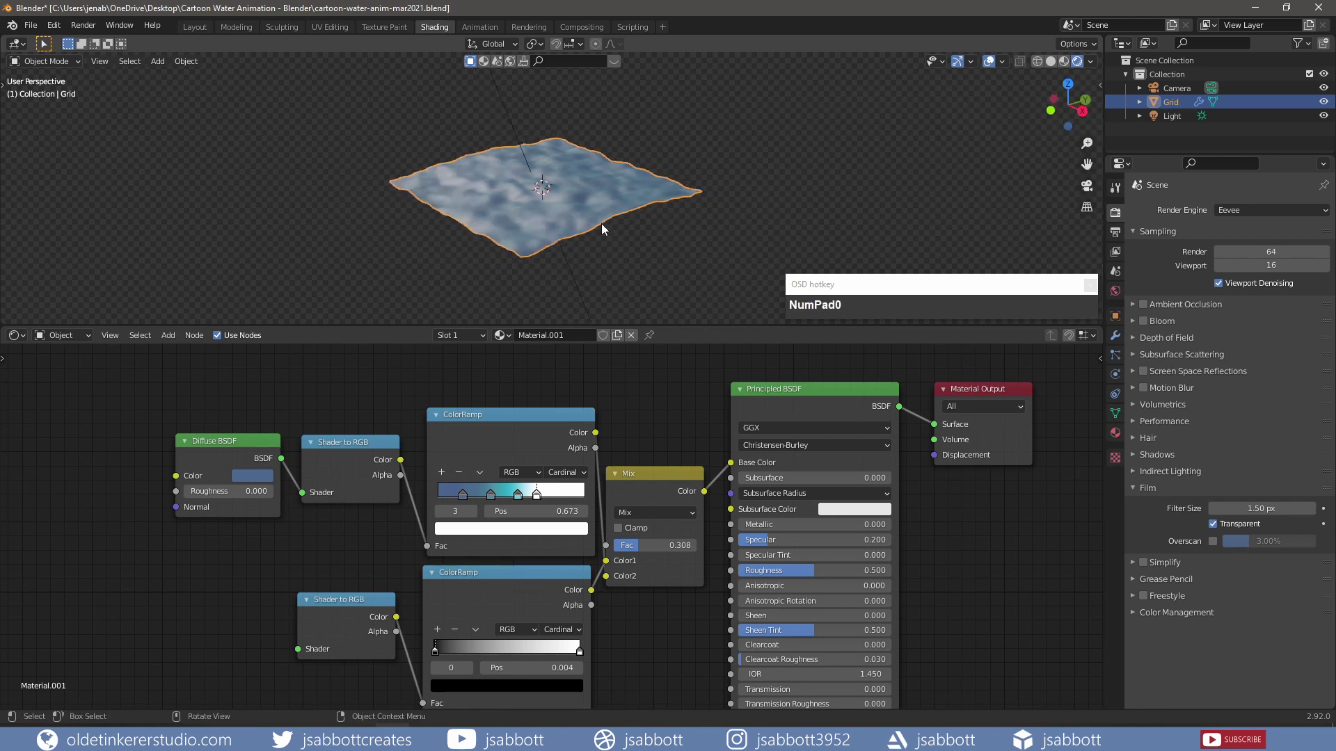
pyautogui.scroll(-2, 601, 227)
# Save the current blend file and bring up the rendering commands.
pyautogui.click(31, 25)
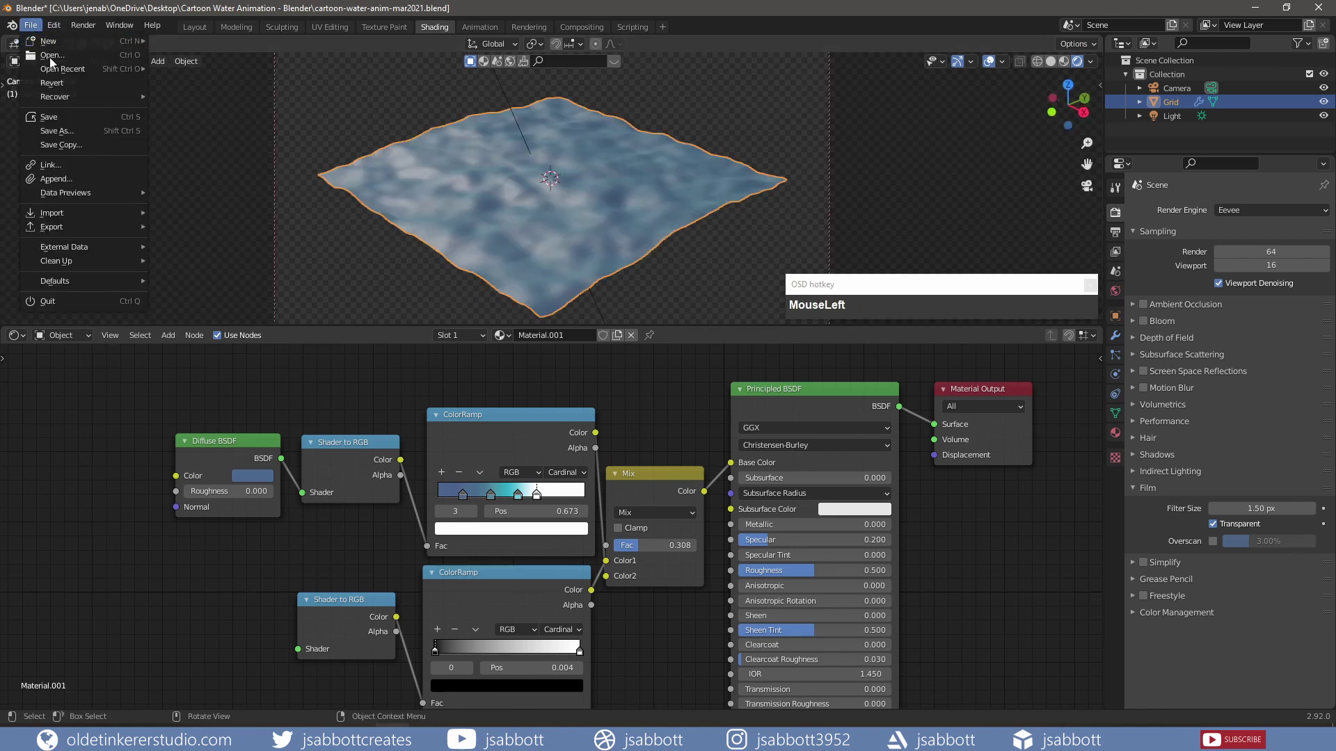
pyautogui.click(62, 115)
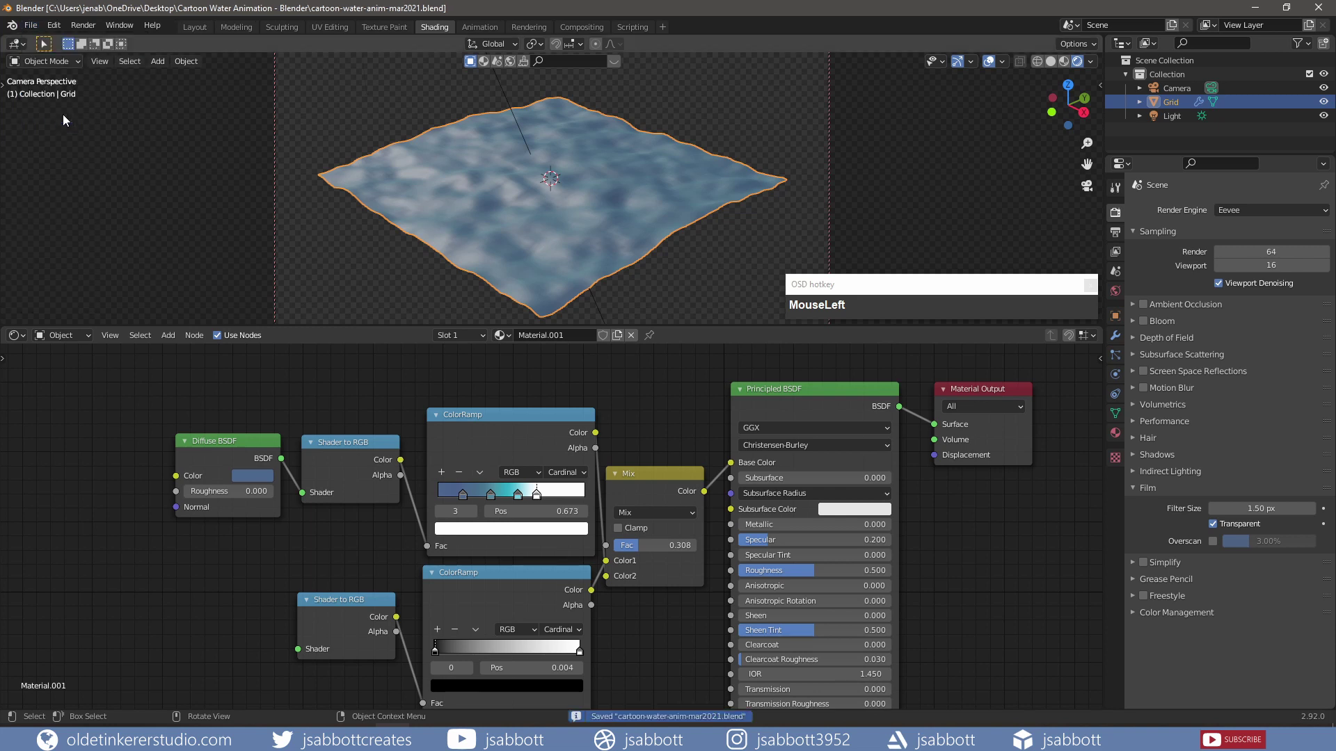
pyautogui.click(83, 27)
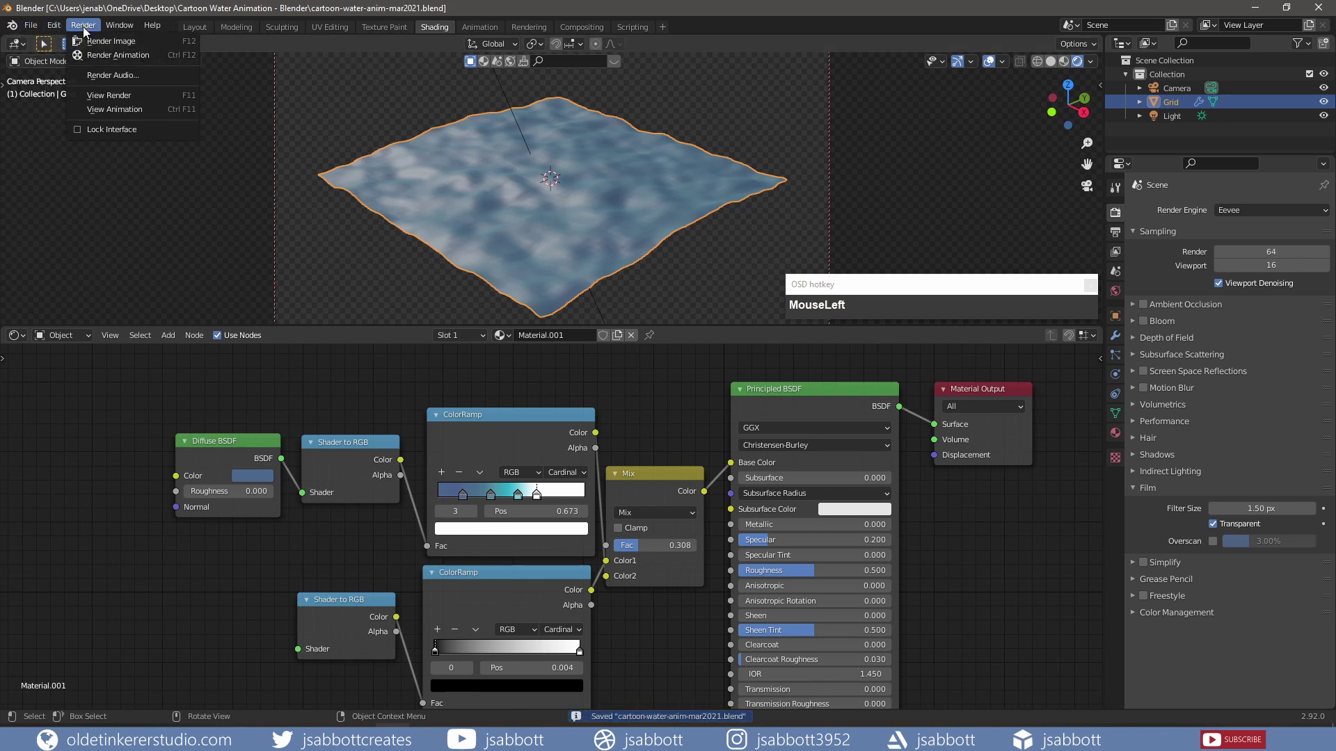